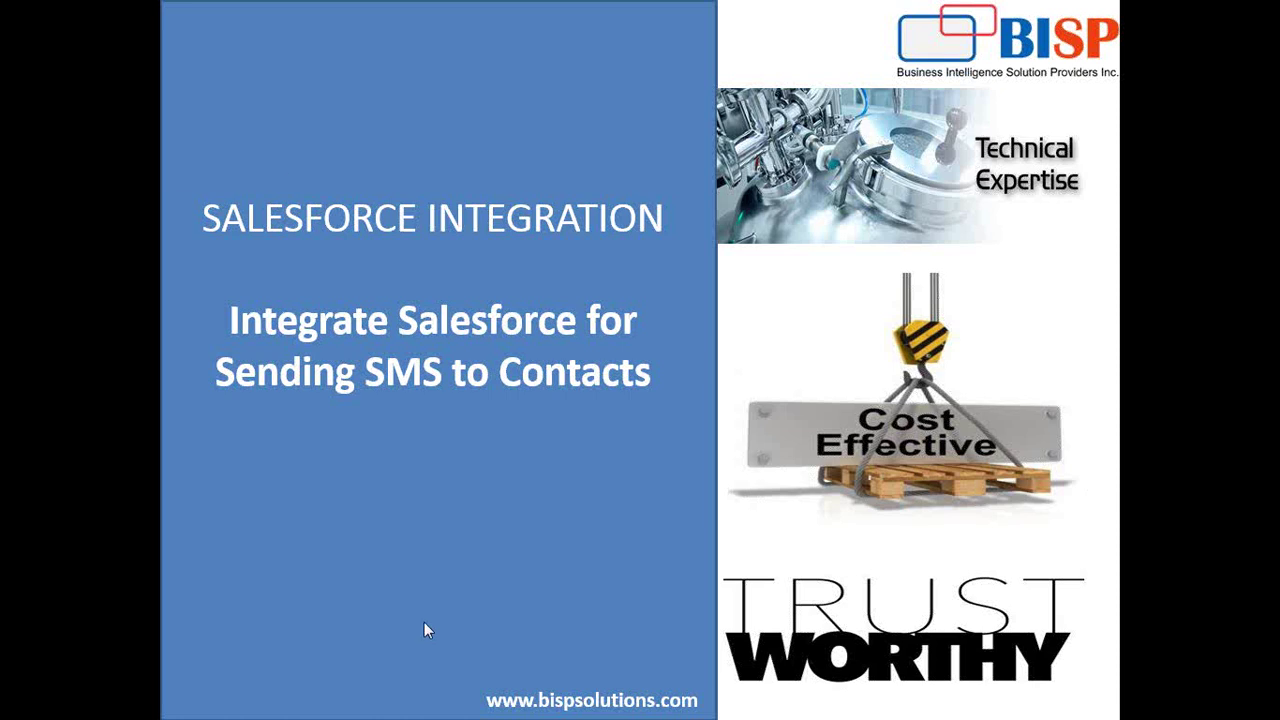
- From the Salesforce Setup window, switch to Salesforce Classic and launch AppExchange from the app menu
left_click(137, 700)
left_click(310, 598)
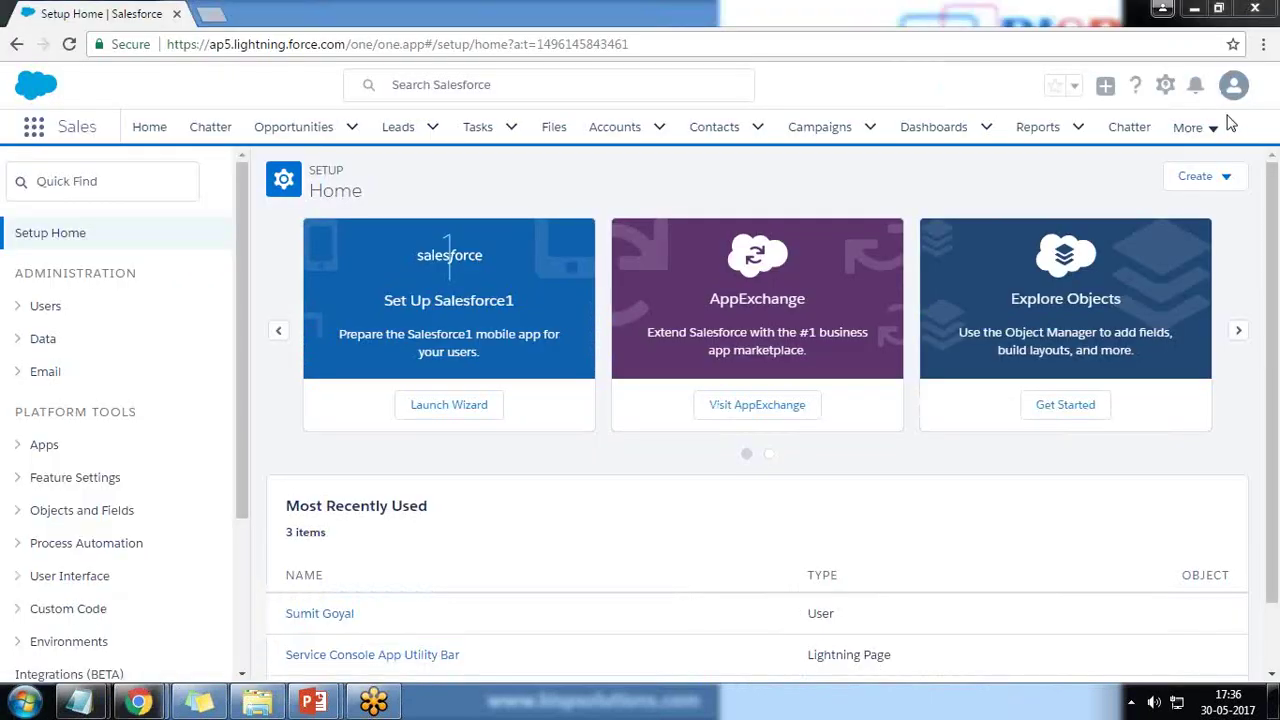
left_click(1165, 86)
left_click(1234, 88)
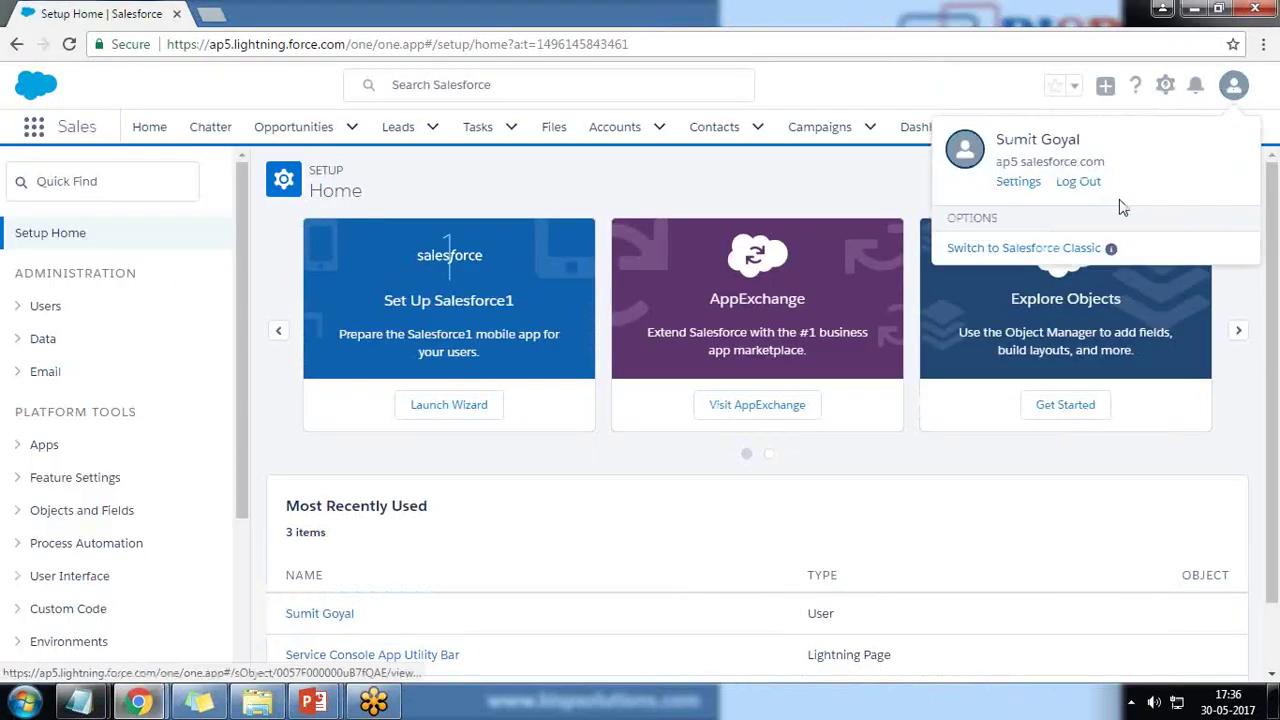
left_click(1013, 262)
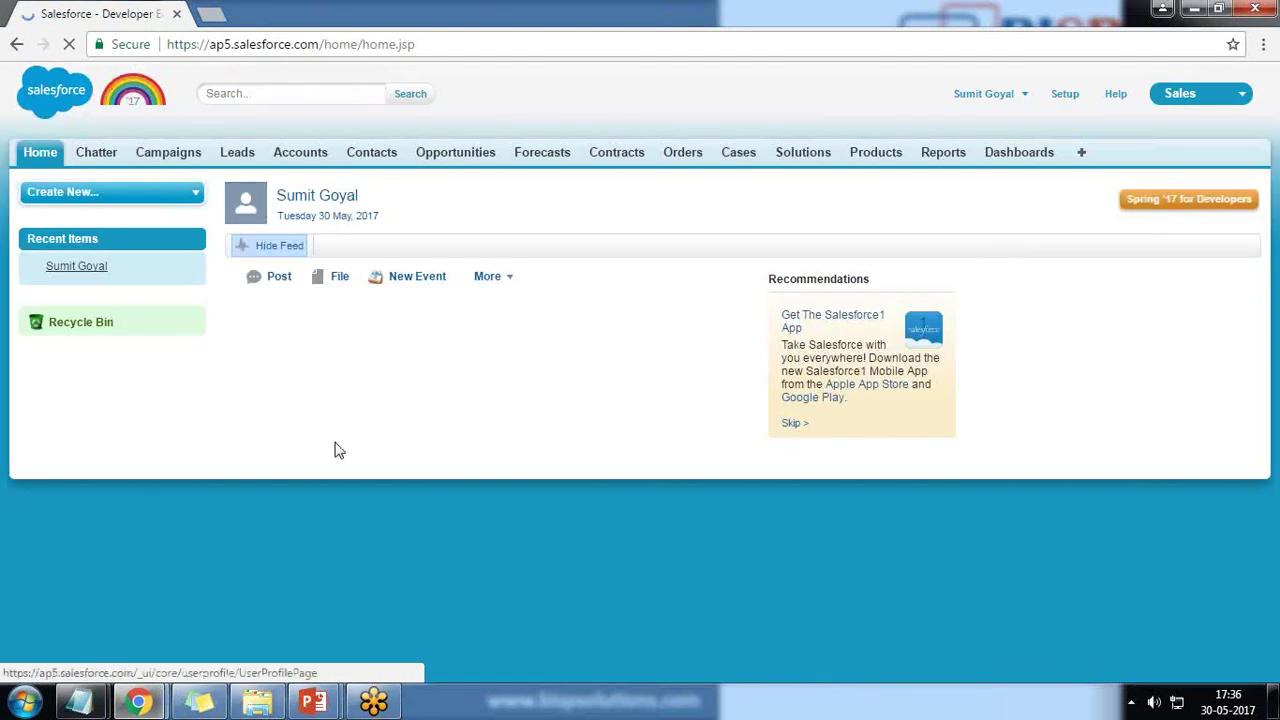
left_click(1228, 96)
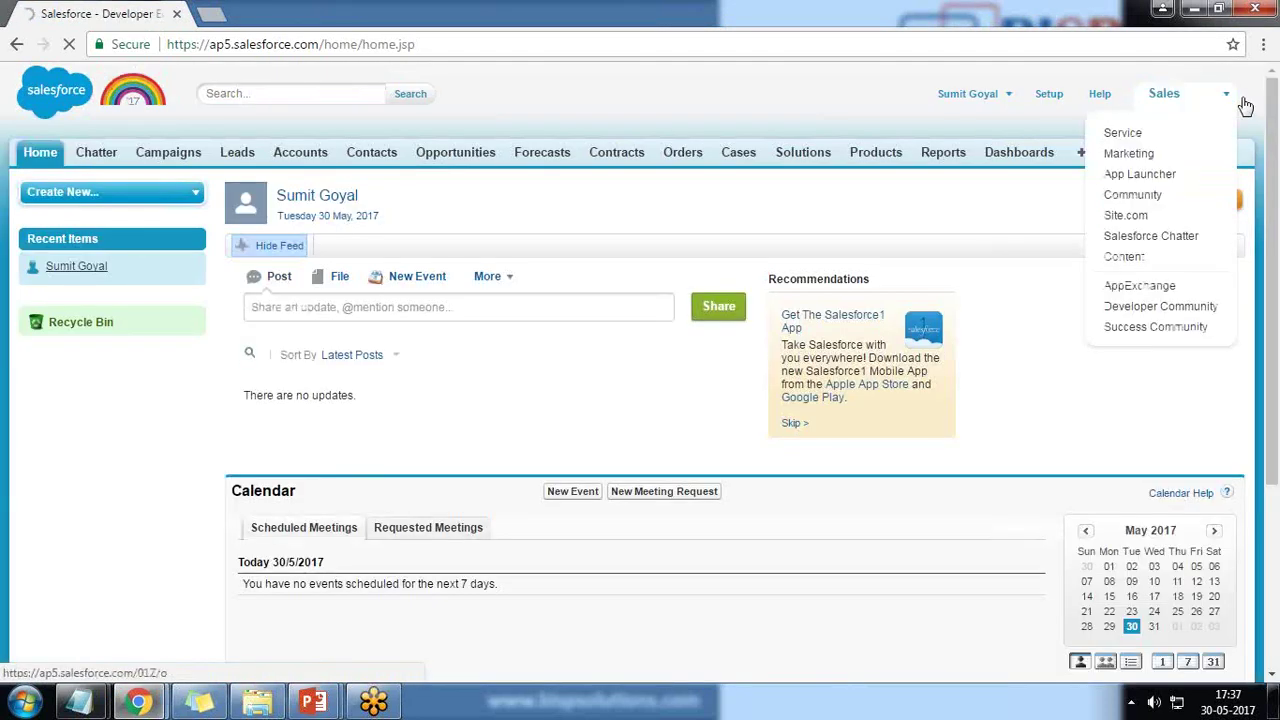
left_click(1155, 290)
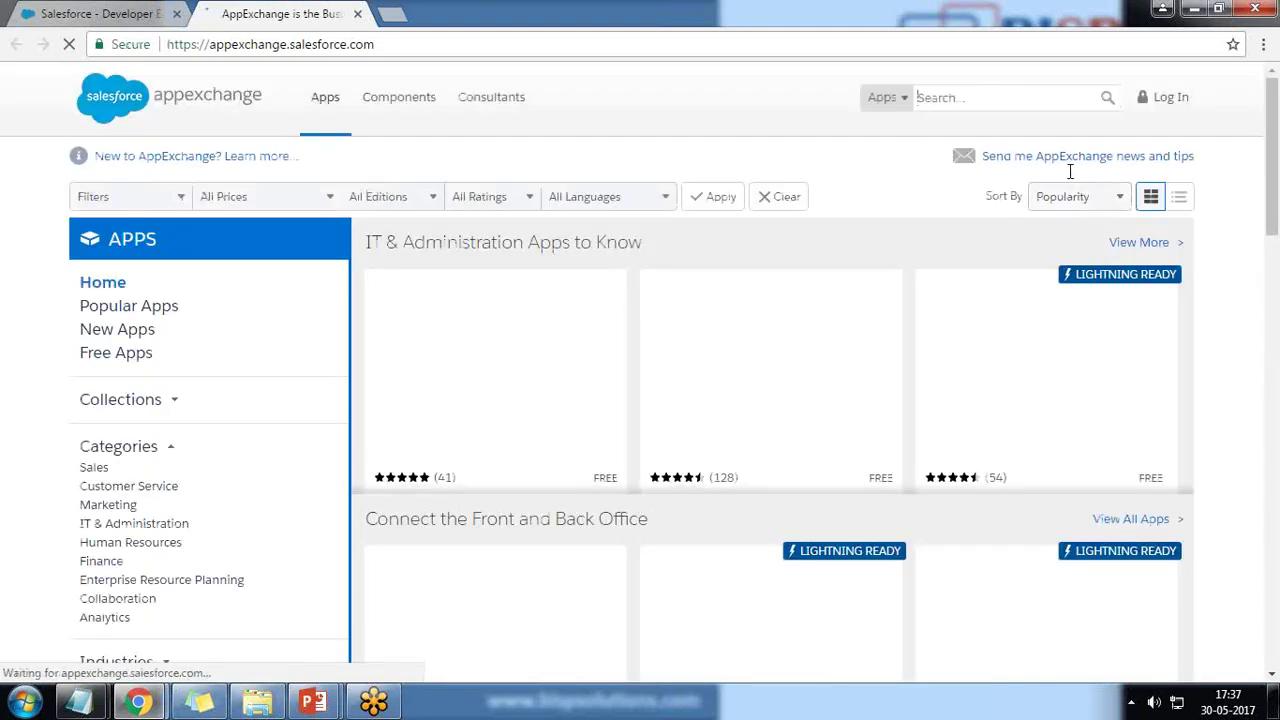
- Search AppExchange for 'sms' to list texting apps such as SMS-Magic, 360 SMS App and ClickSend
type("sms")
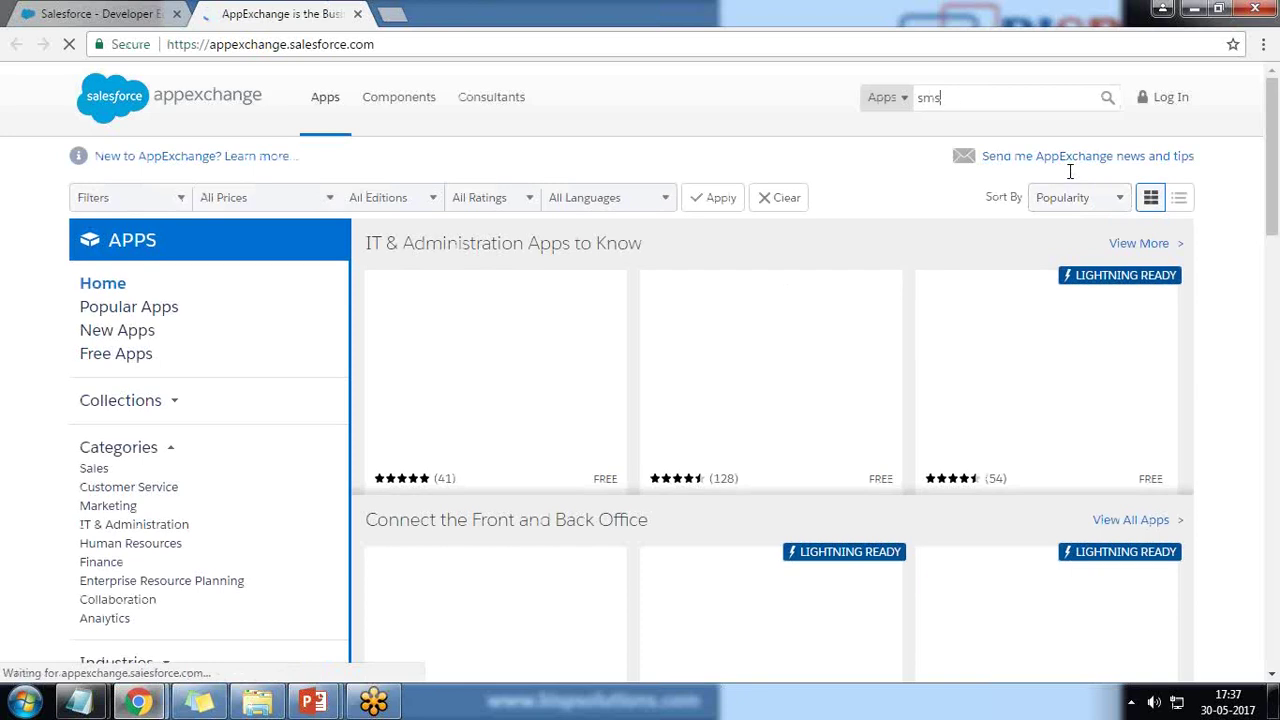
key("Return")
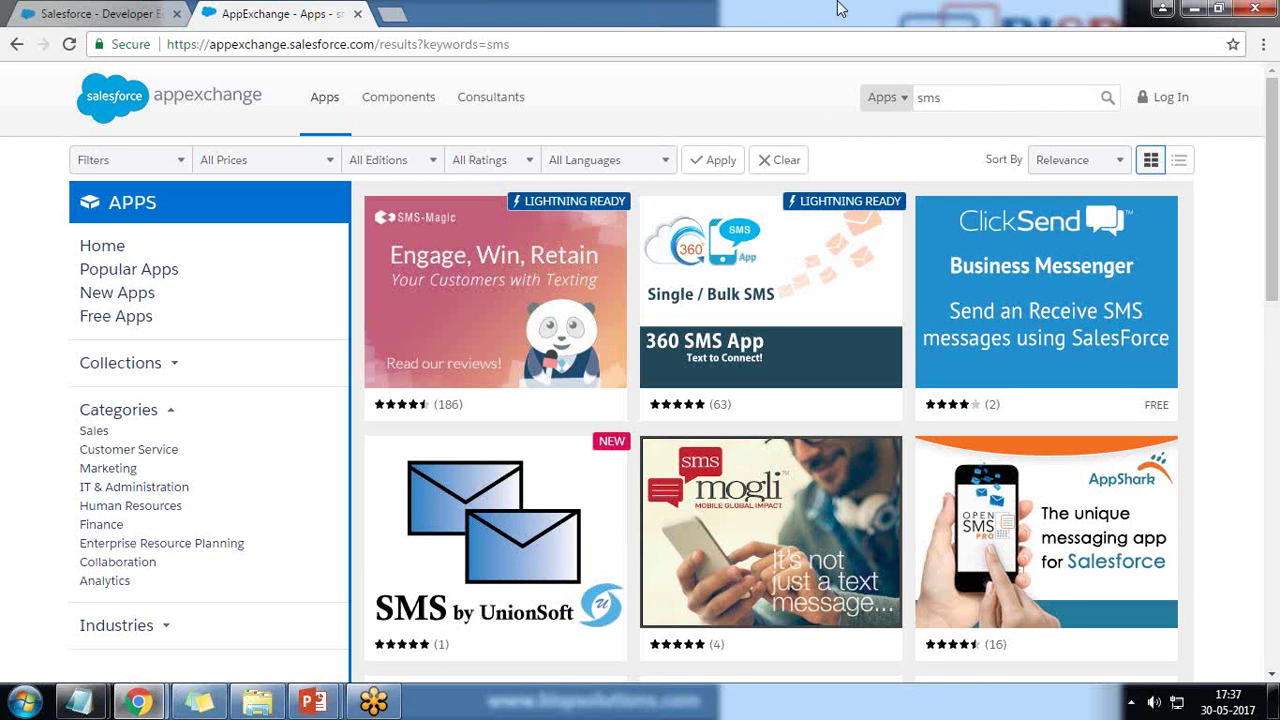
mouse_move(748, 352)
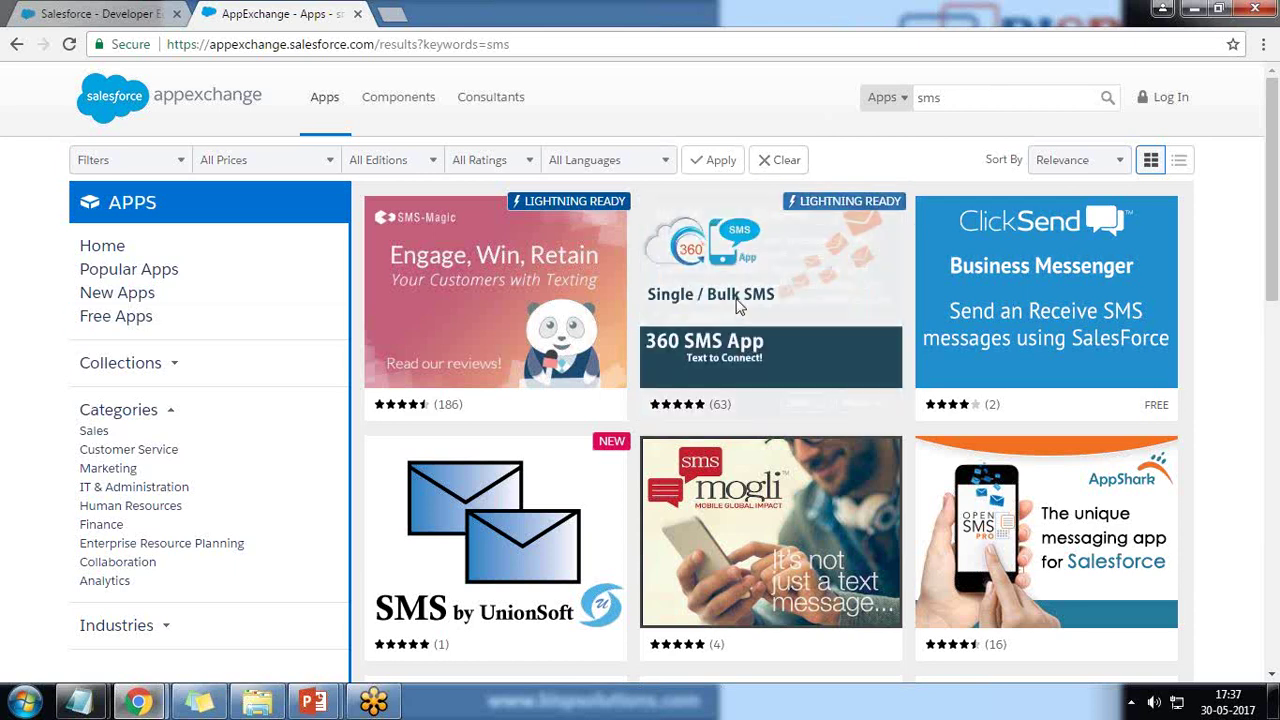
- Open the 360 SMS App for Salesforce listing and note that it is free
left_click(838, 403)
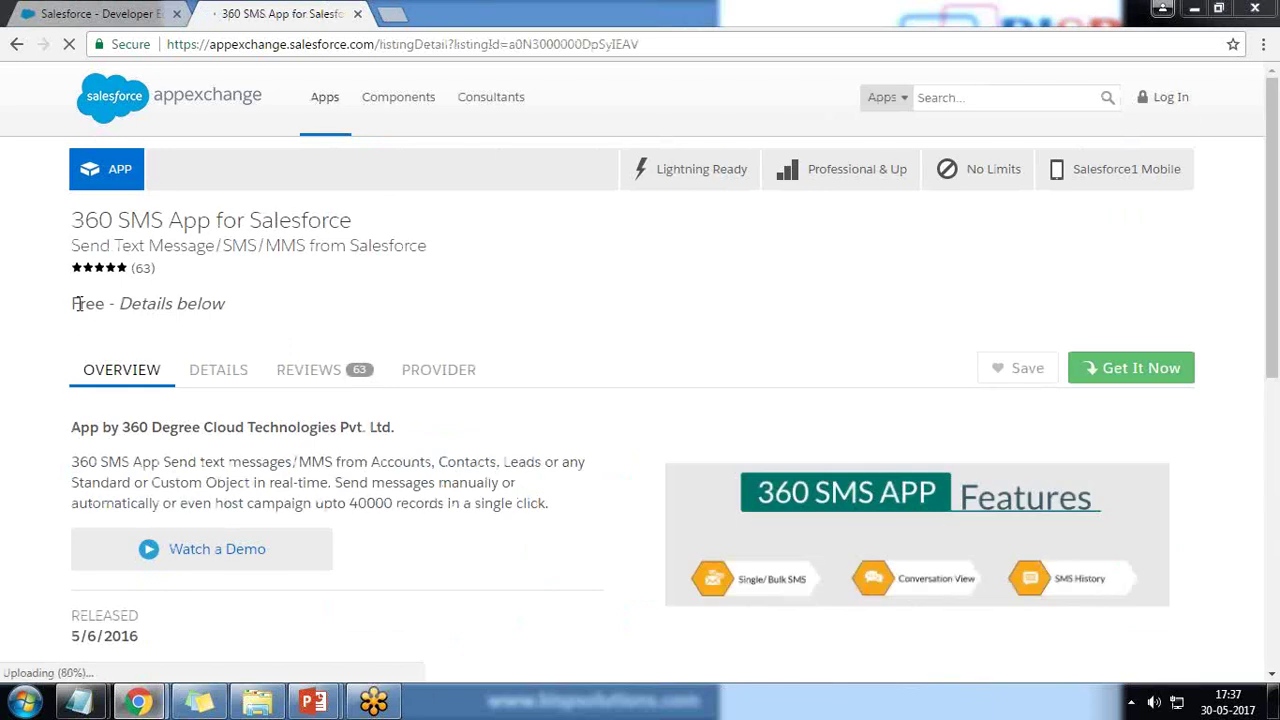
left_click_drag(75, 303, 213, 303)
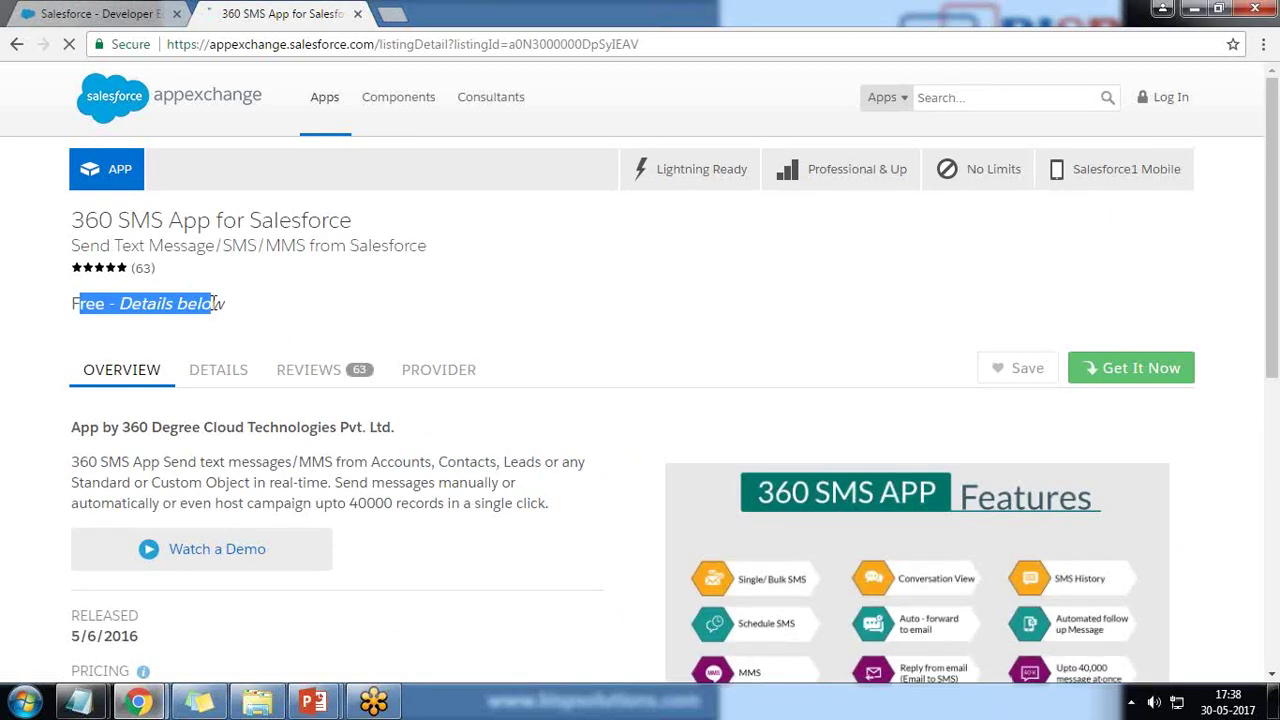
scroll(71, 463, "down", 4)
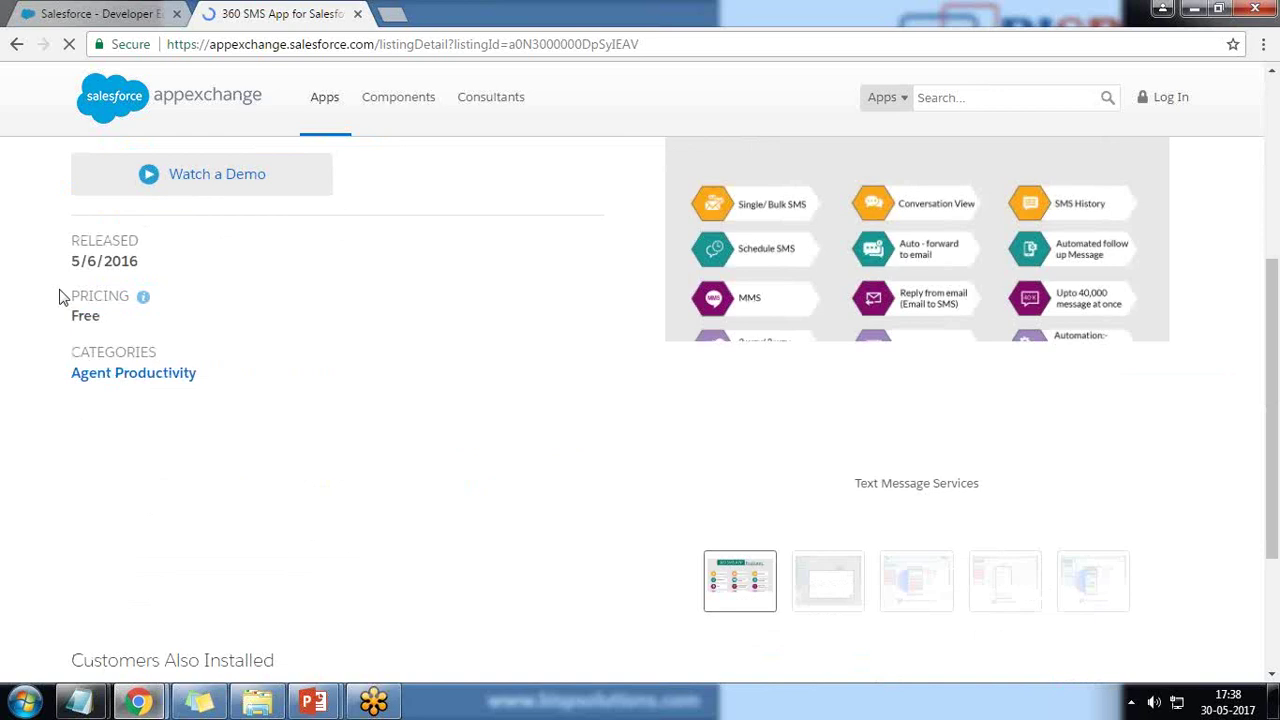
mouse_move(146, 307)
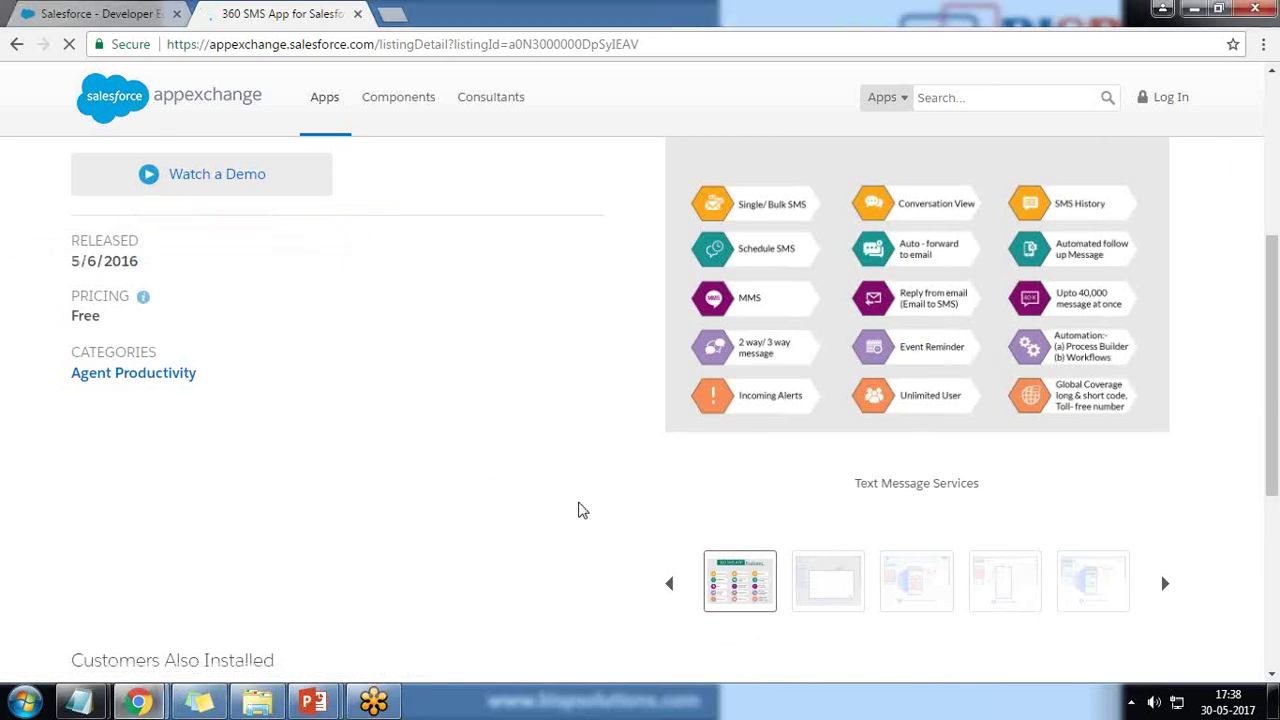
- Choose Get It Now for the 360 SMS App and log in to AppExchange
left_click(1137, 370)
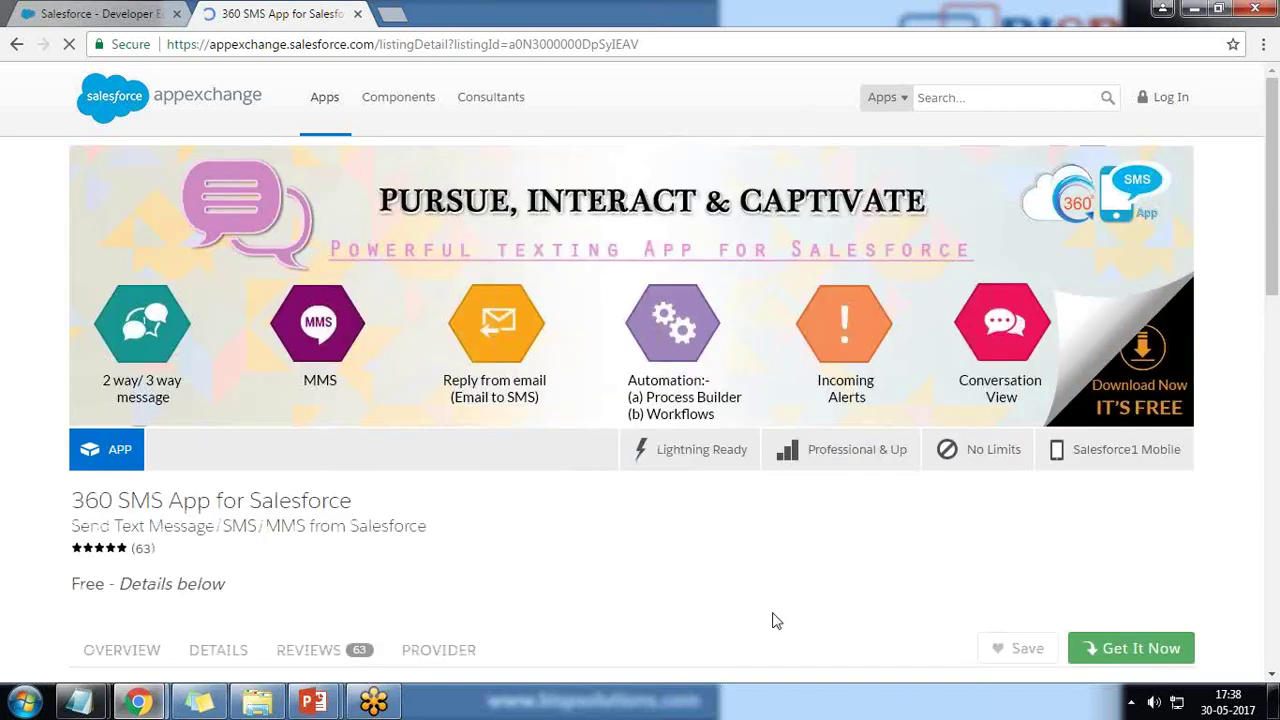
scroll(772, 620, "down", 4)
left_click(519, 437)
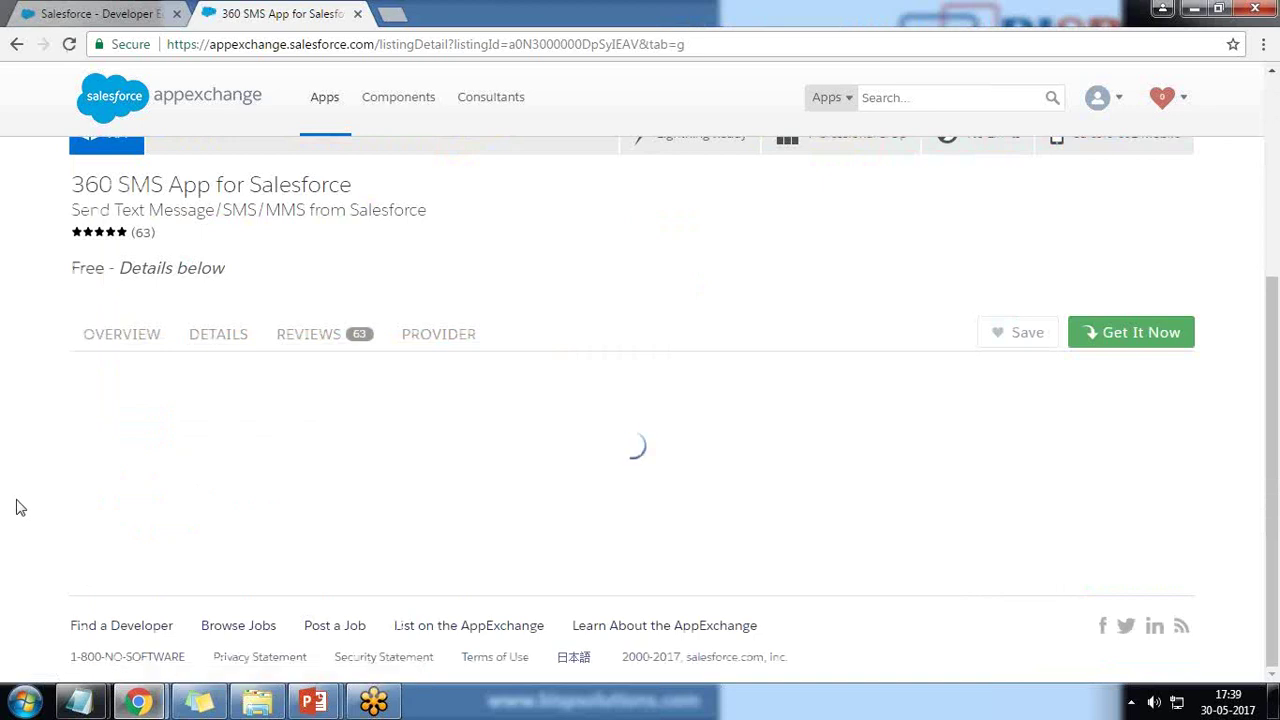
- Install 360 SMS 1.62.0 in the production org, accepting the terms and conditions
left_click(652, 456)
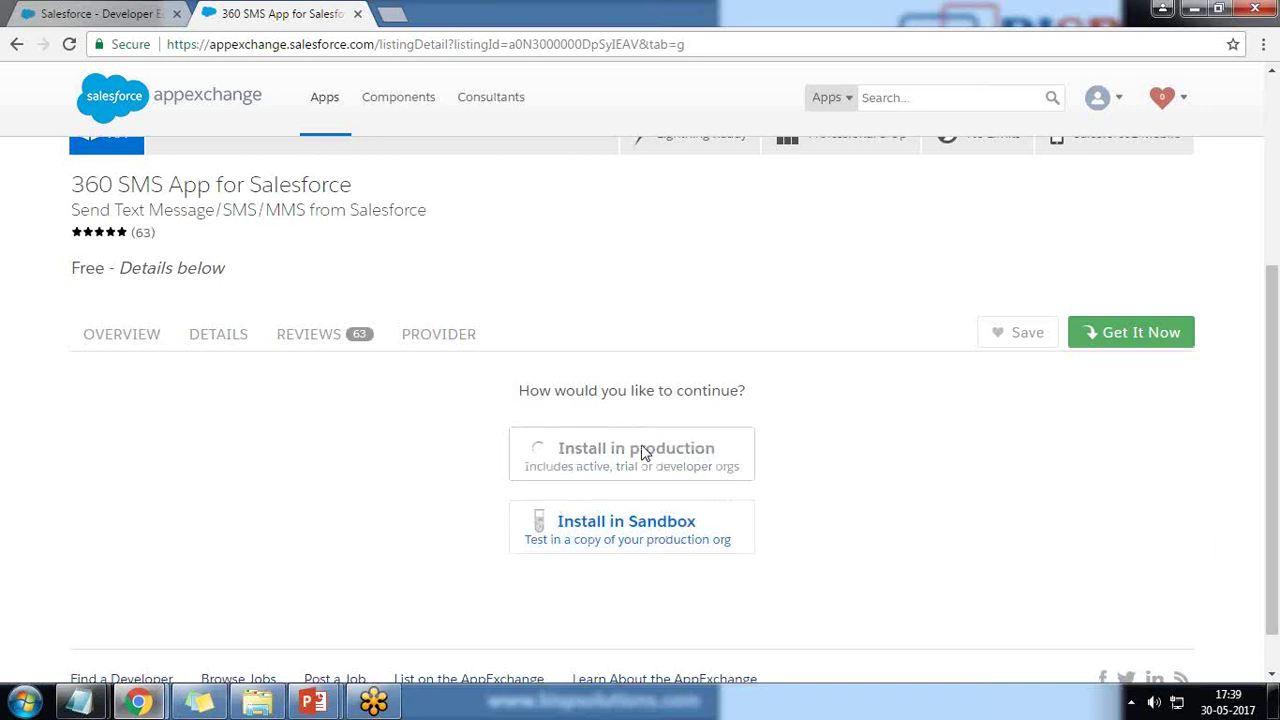
scroll(645, 453, "down", 3)
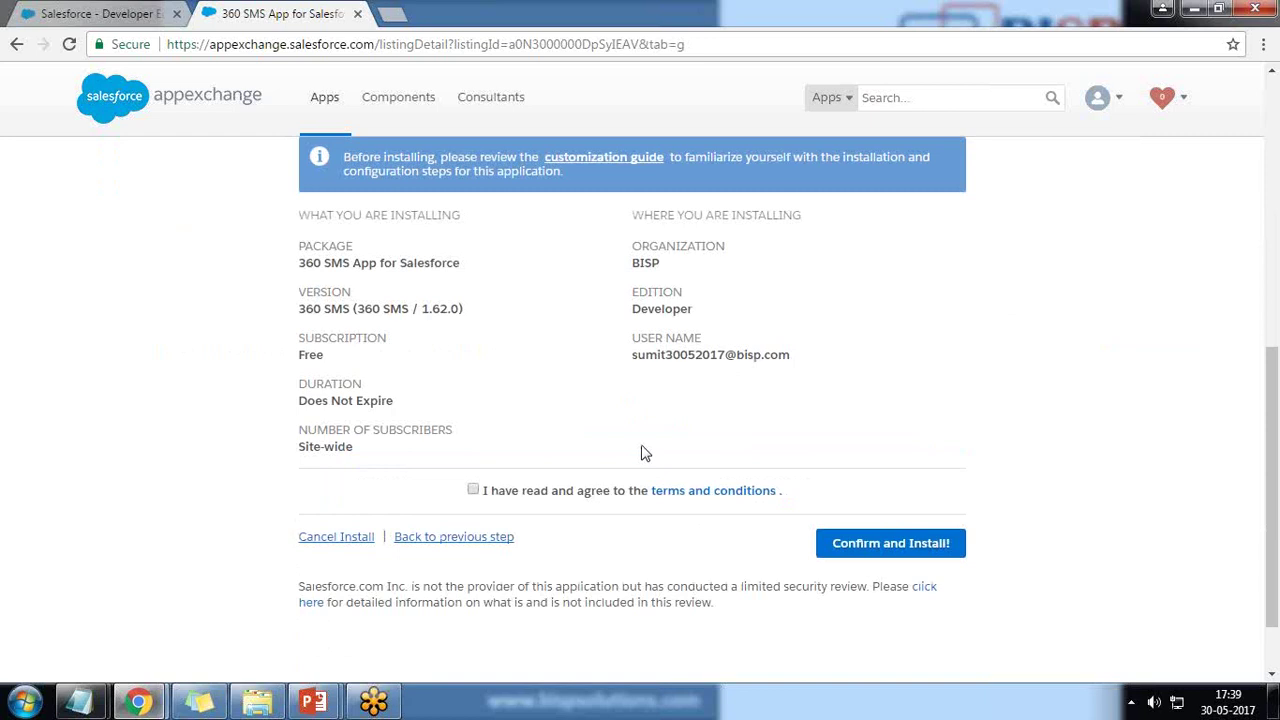
scroll(645, 453, "up", 1)
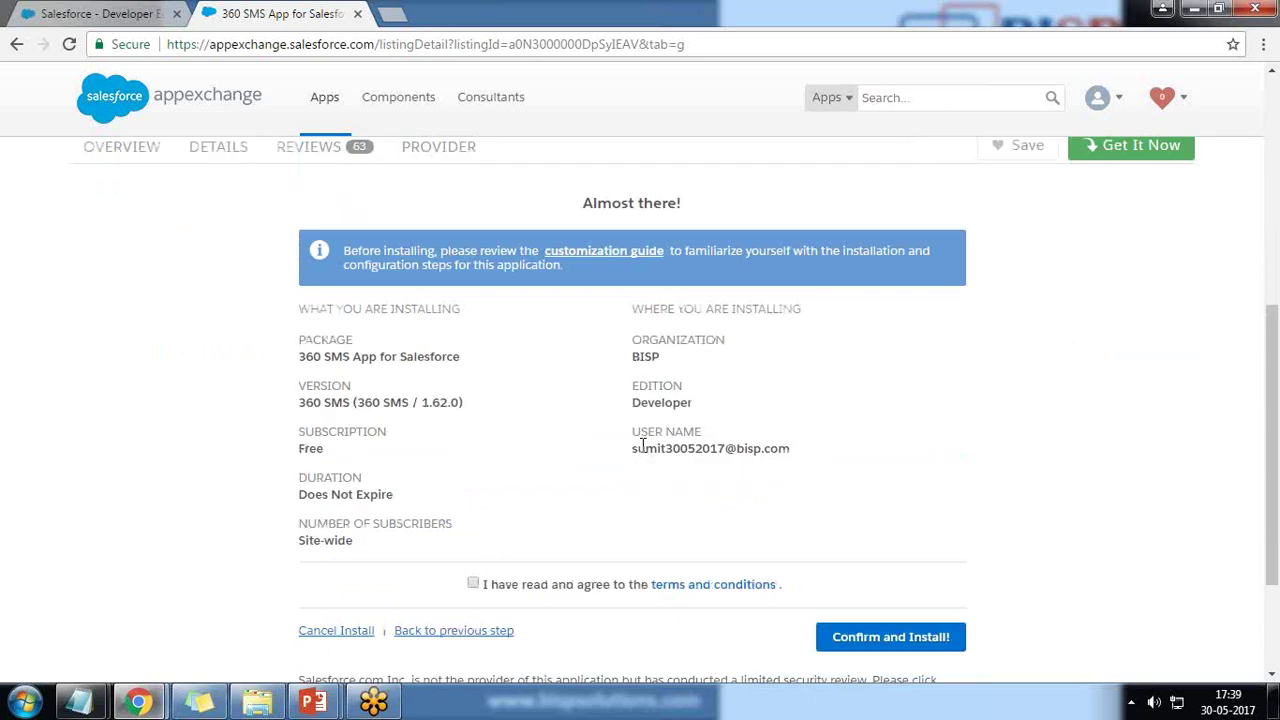
left_click(473, 585)
left_click(880, 640)
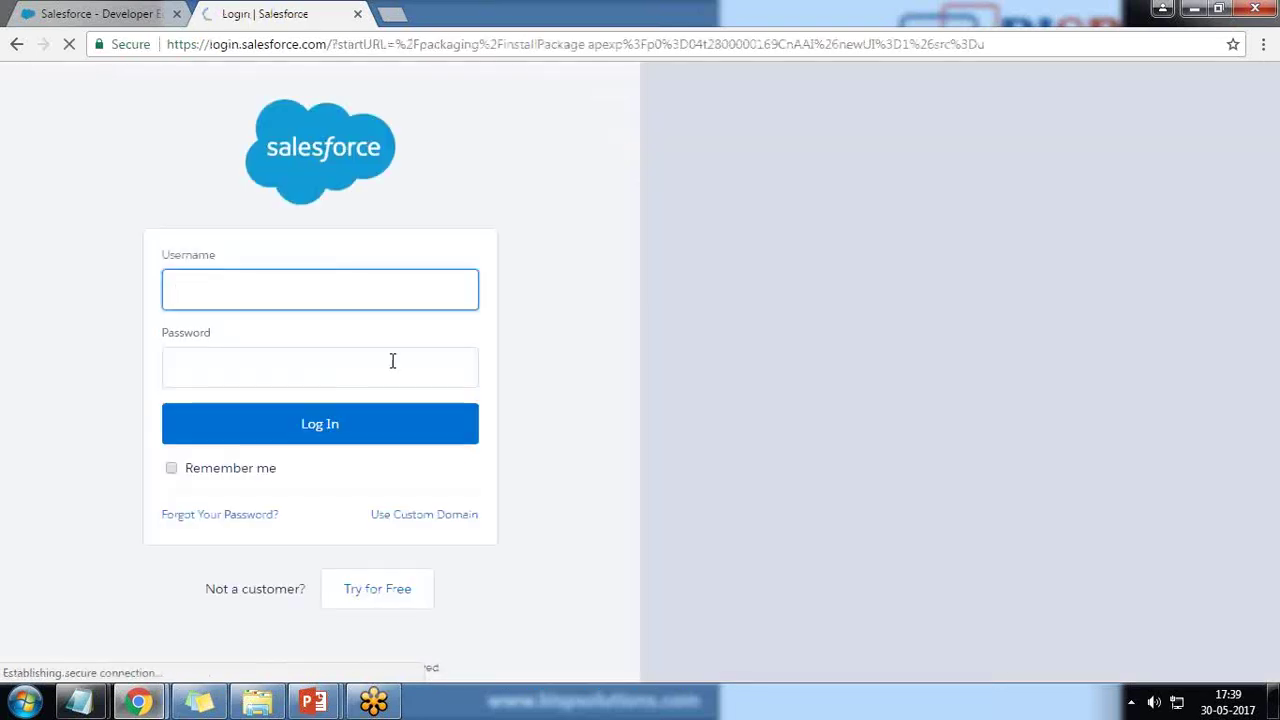
- Log in to Salesforce with the saved username and the account password
key("ctrl+v")
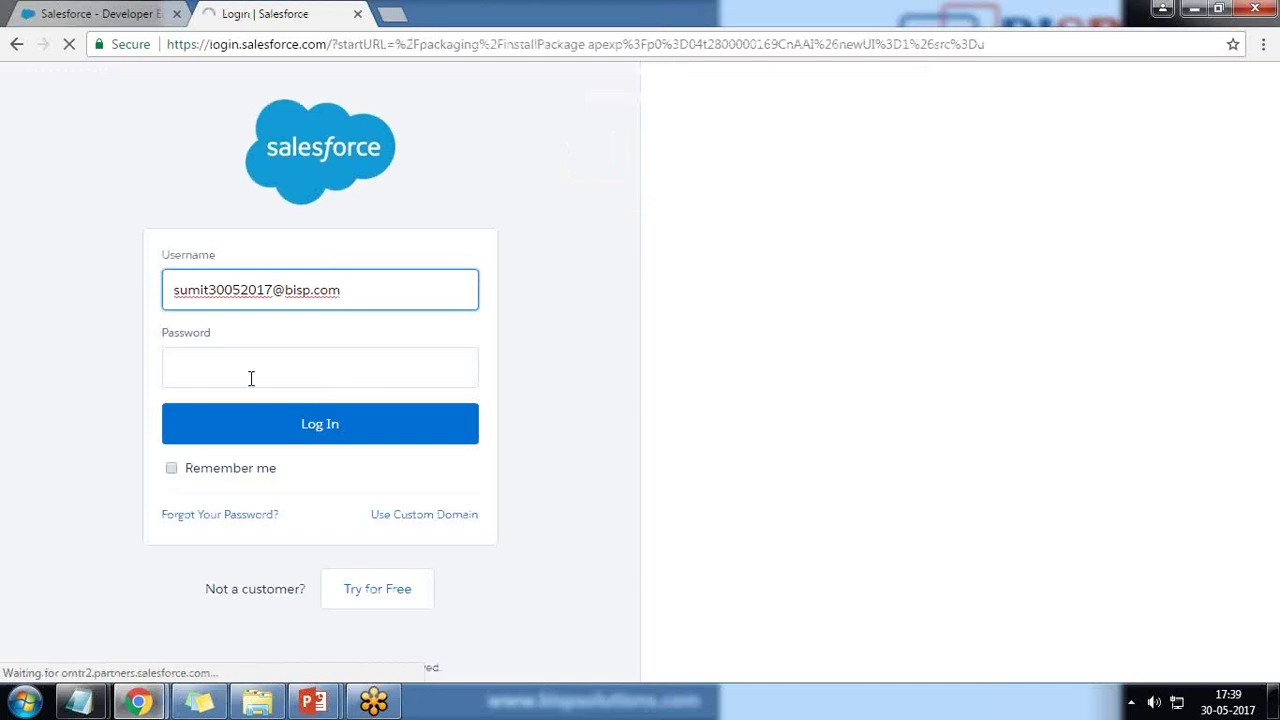
left_click(248, 383)
type("*****")
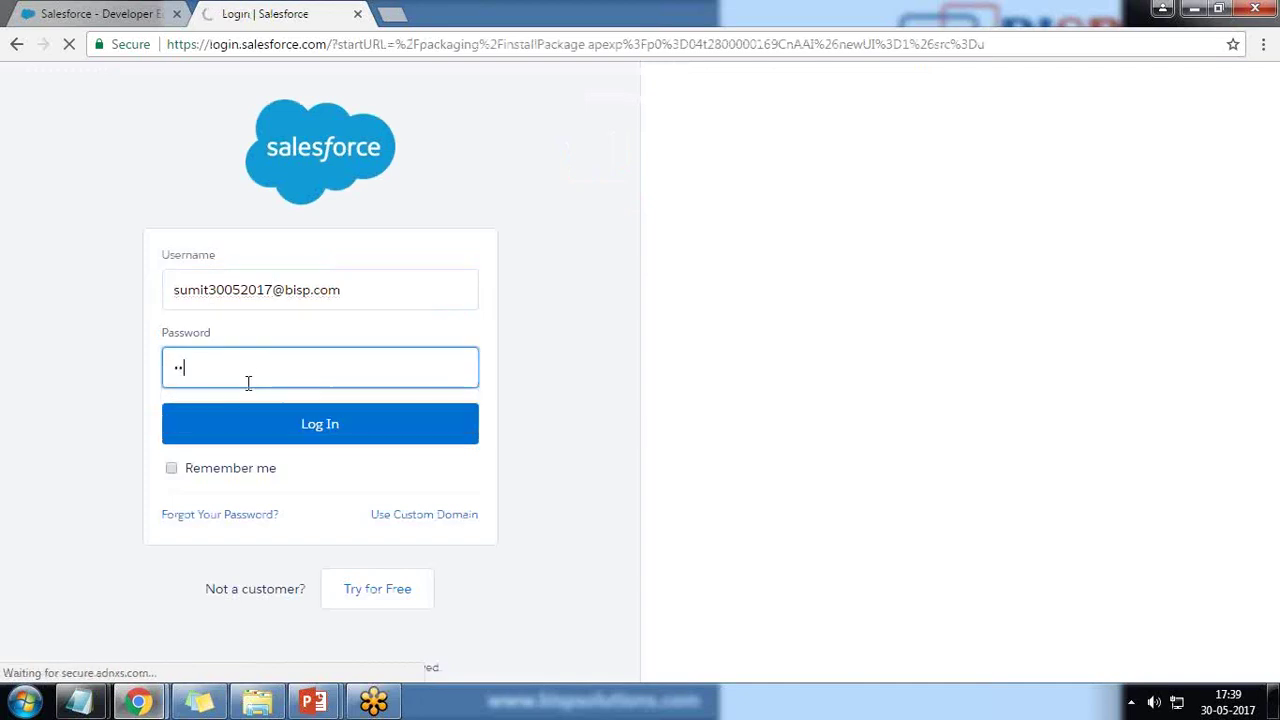
type("******")
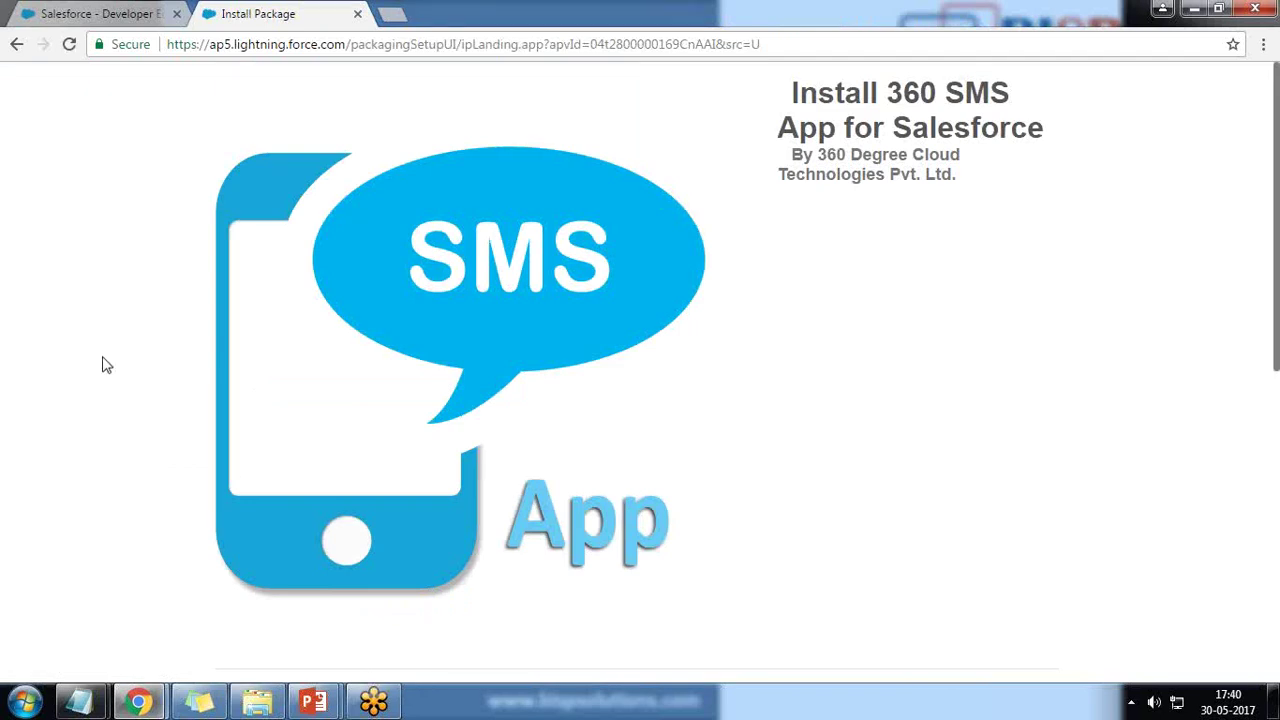
- Install the 360 SMS package for all users, granting access to its third-party websites
scroll(90, 361, "down", 5)
scroll(90, 361, "down", 1)
left_click(631, 240)
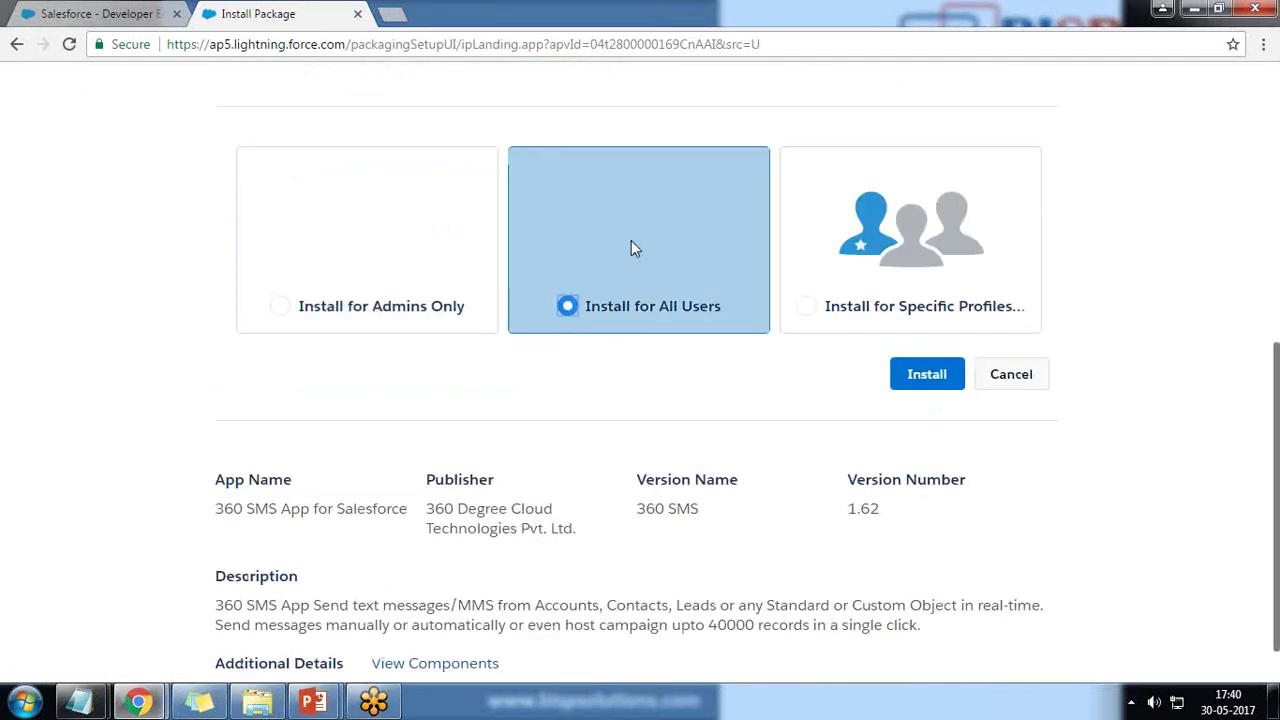
left_click(936, 377)
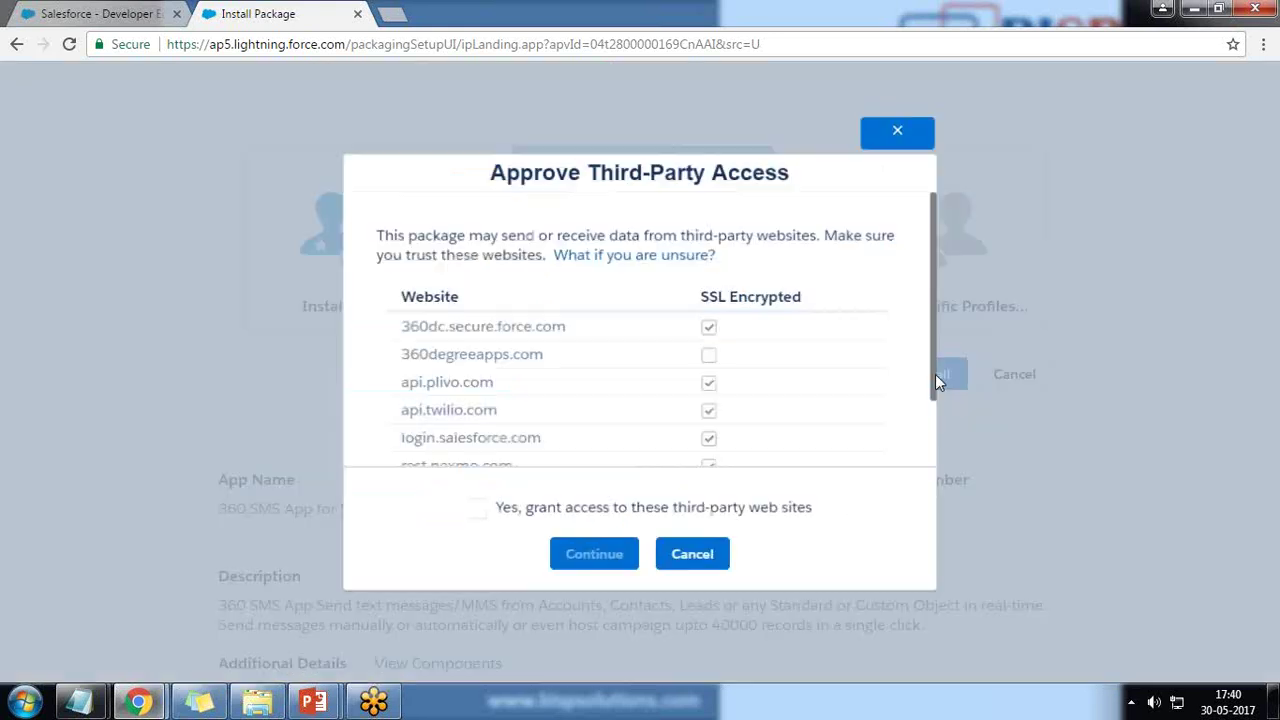
left_click(476, 511)
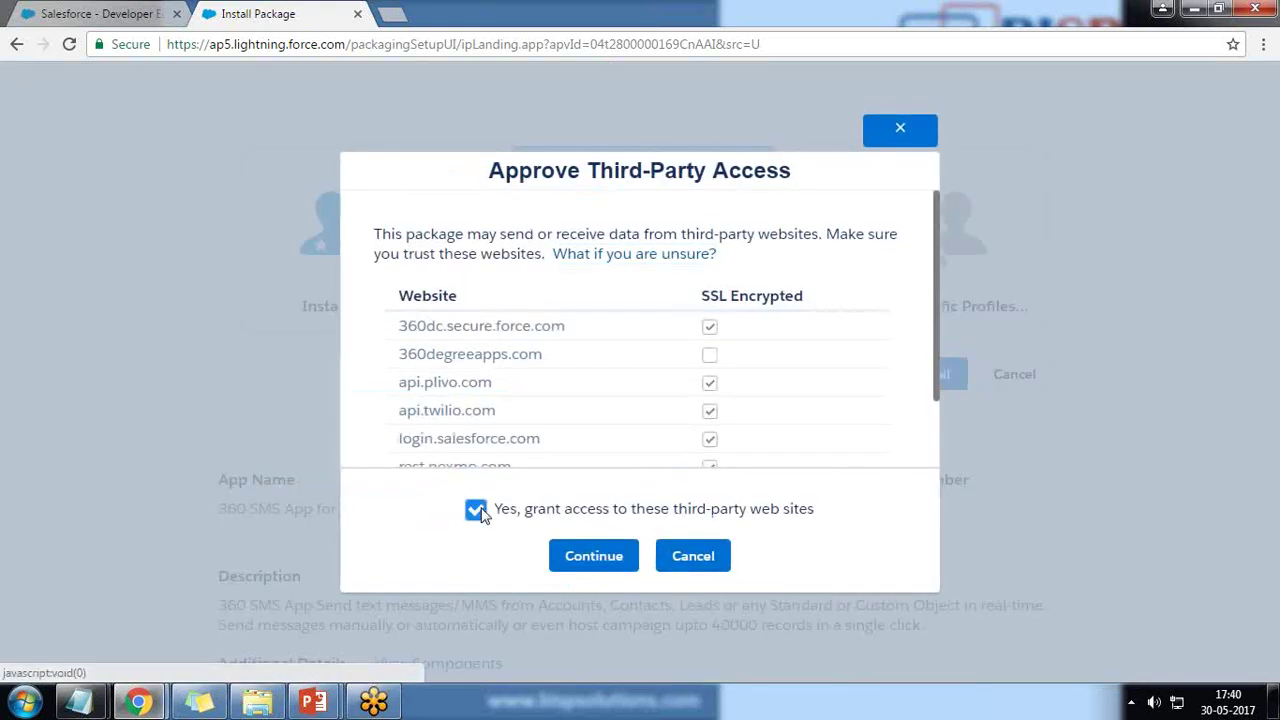
left_click(596, 560)
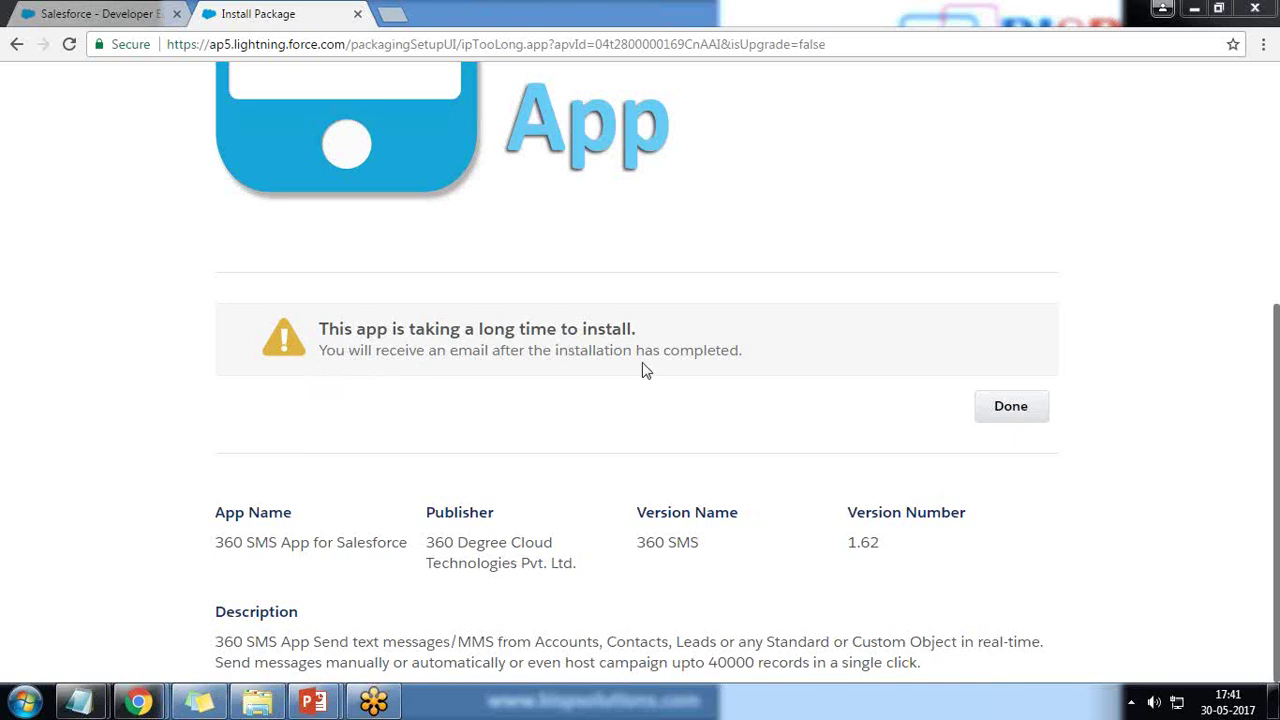
- Finish the install and review the 360 SMS 1.62 entry under Installed Packages (1 app, 8 tabs, 9 objects)
left_click(1010, 412)
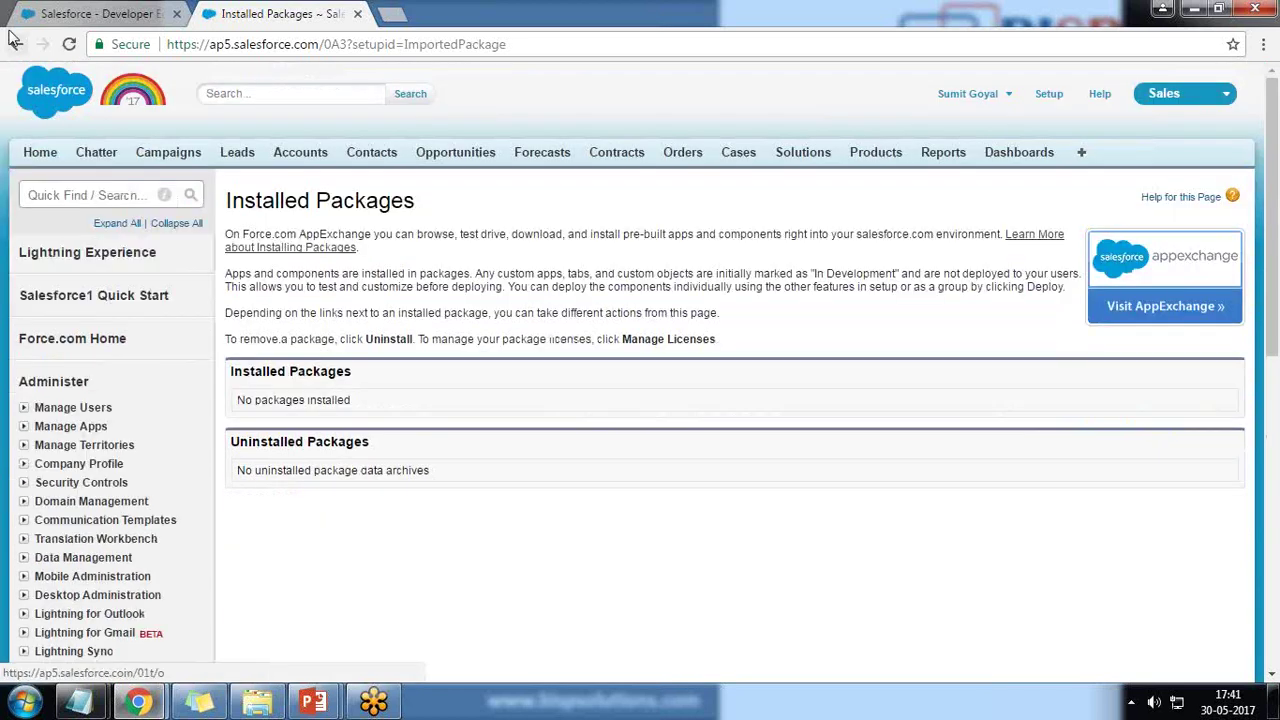
left_click(69, 44)
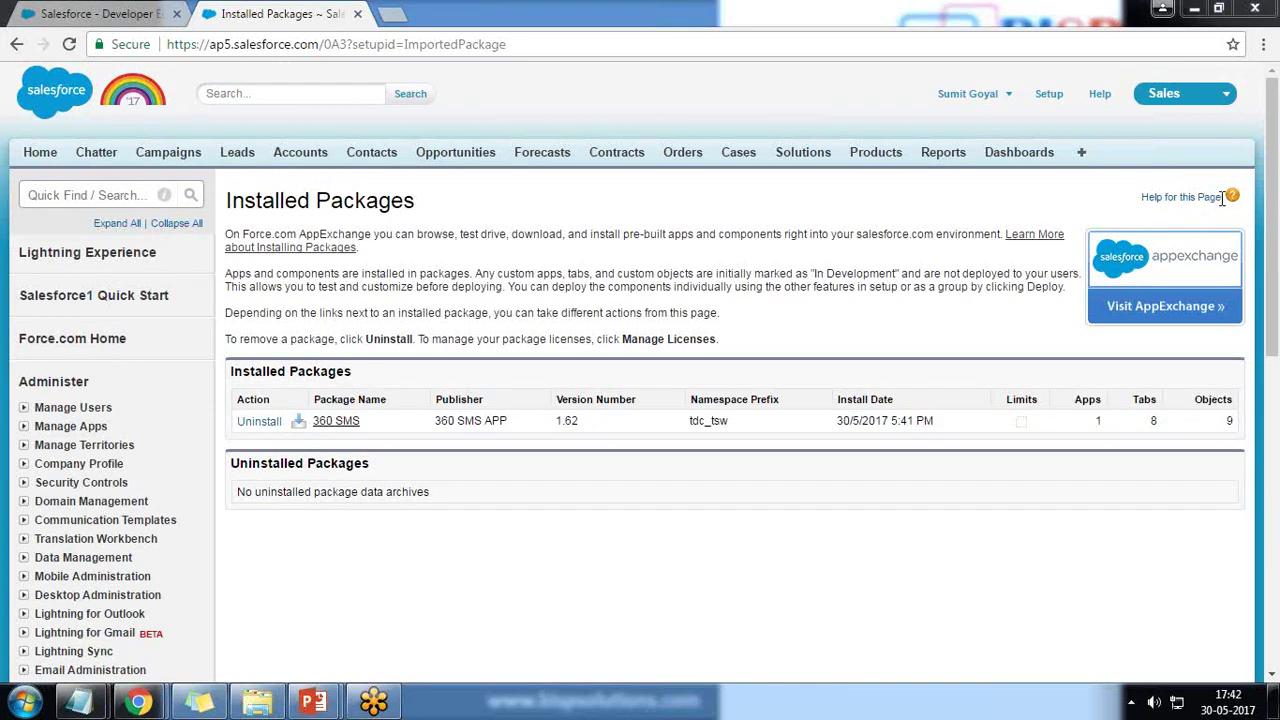
left_click_drag(233, 372, 348, 410)
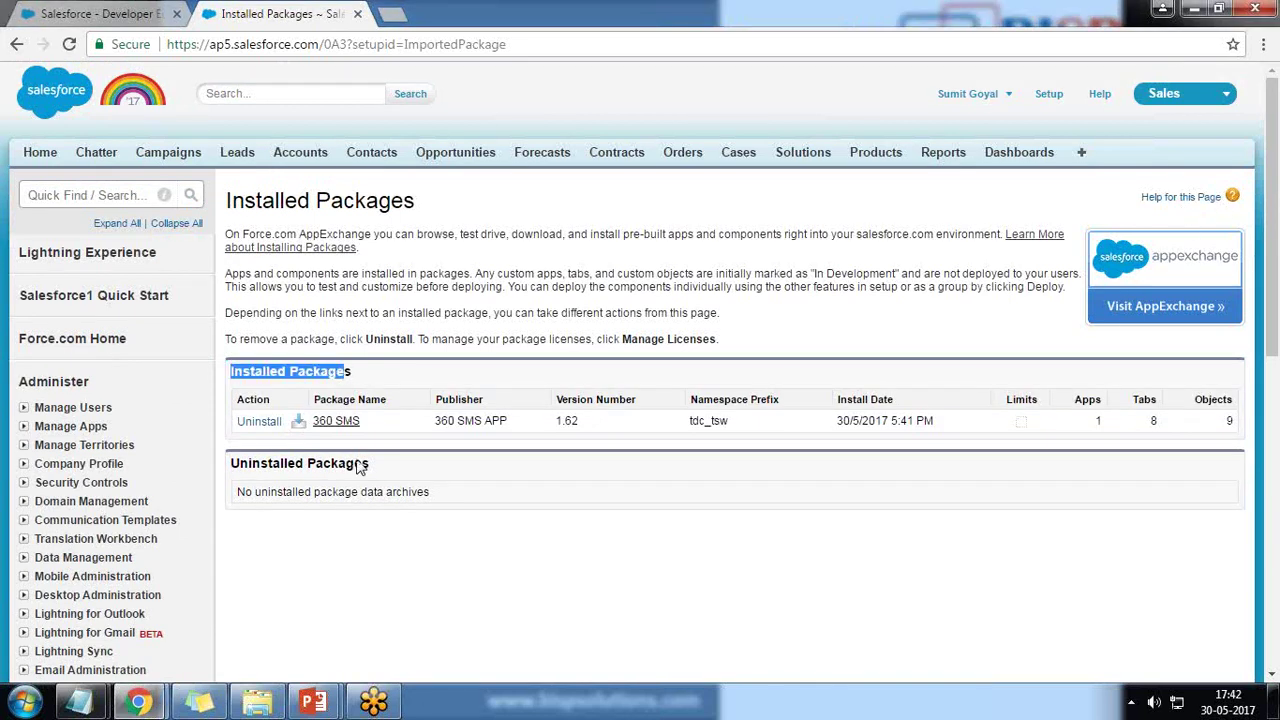
left_click_drag(433, 422, 518, 426)
left_click_drag(838, 421, 870, 419)
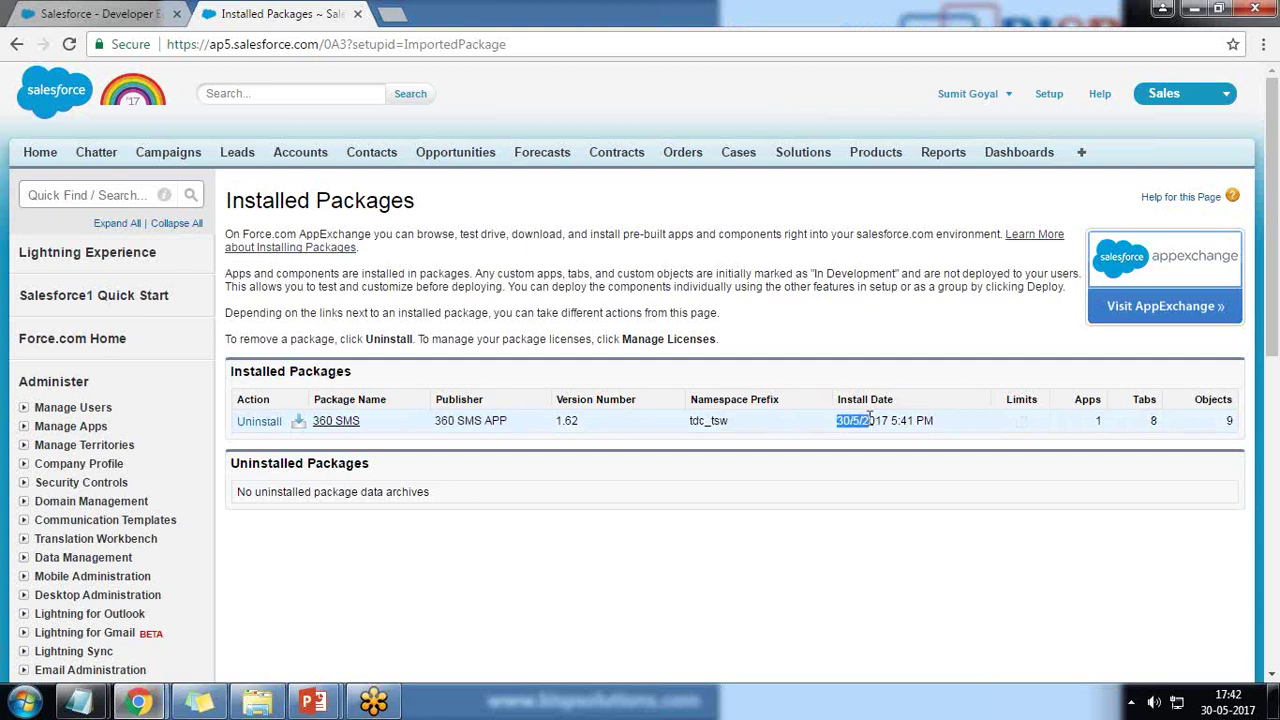
double_click(1098, 420)
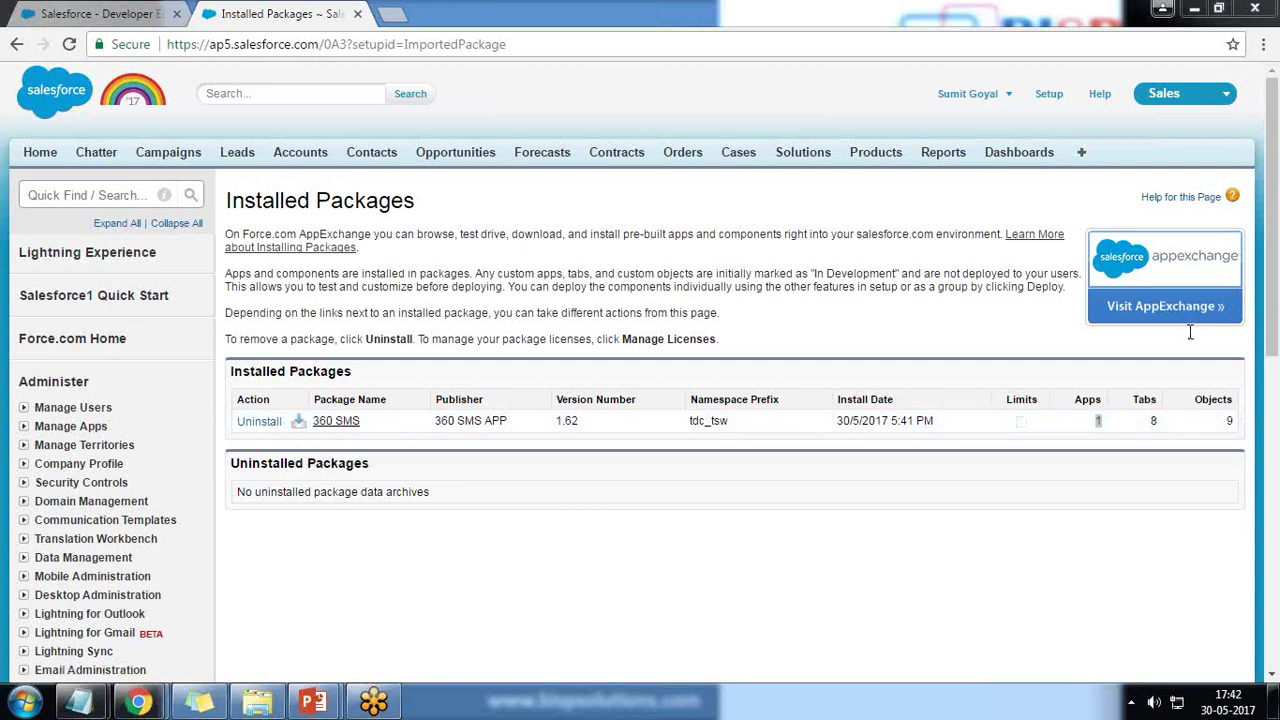
left_click(1226, 95)
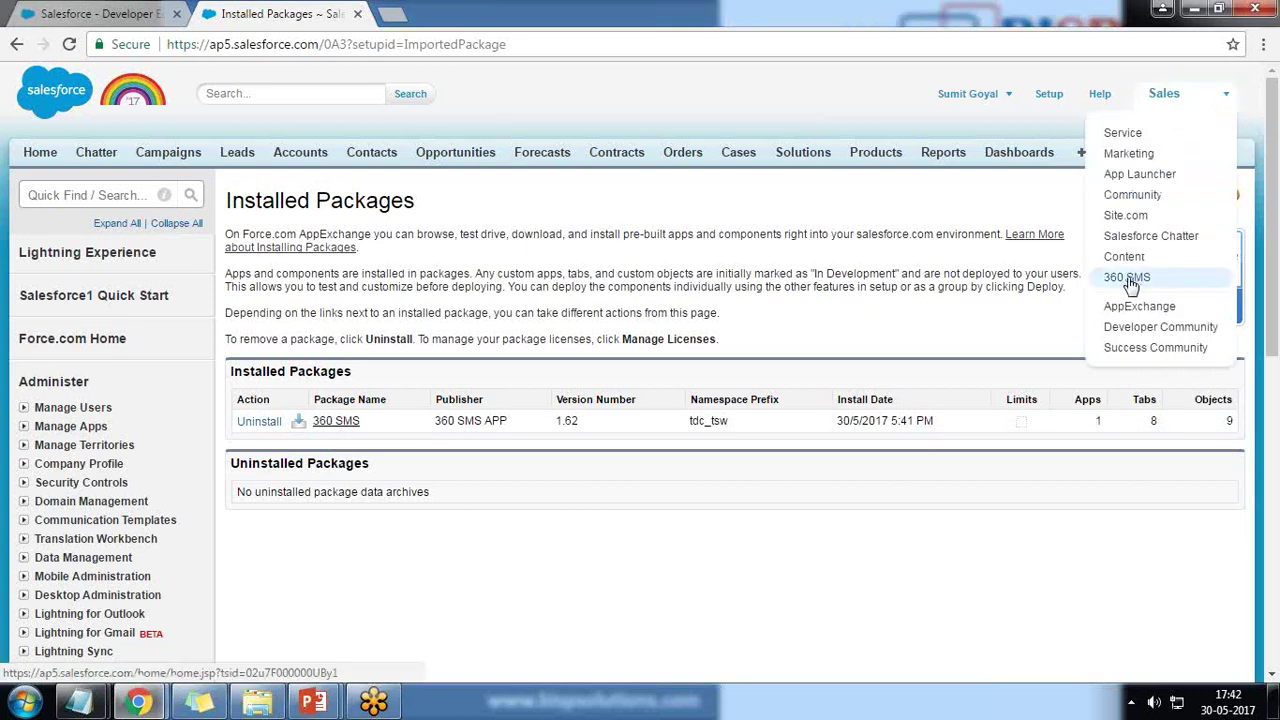
- Switch to the 360 SMS app, then restore and re-maximize the browser window
left_click(1128, 280)
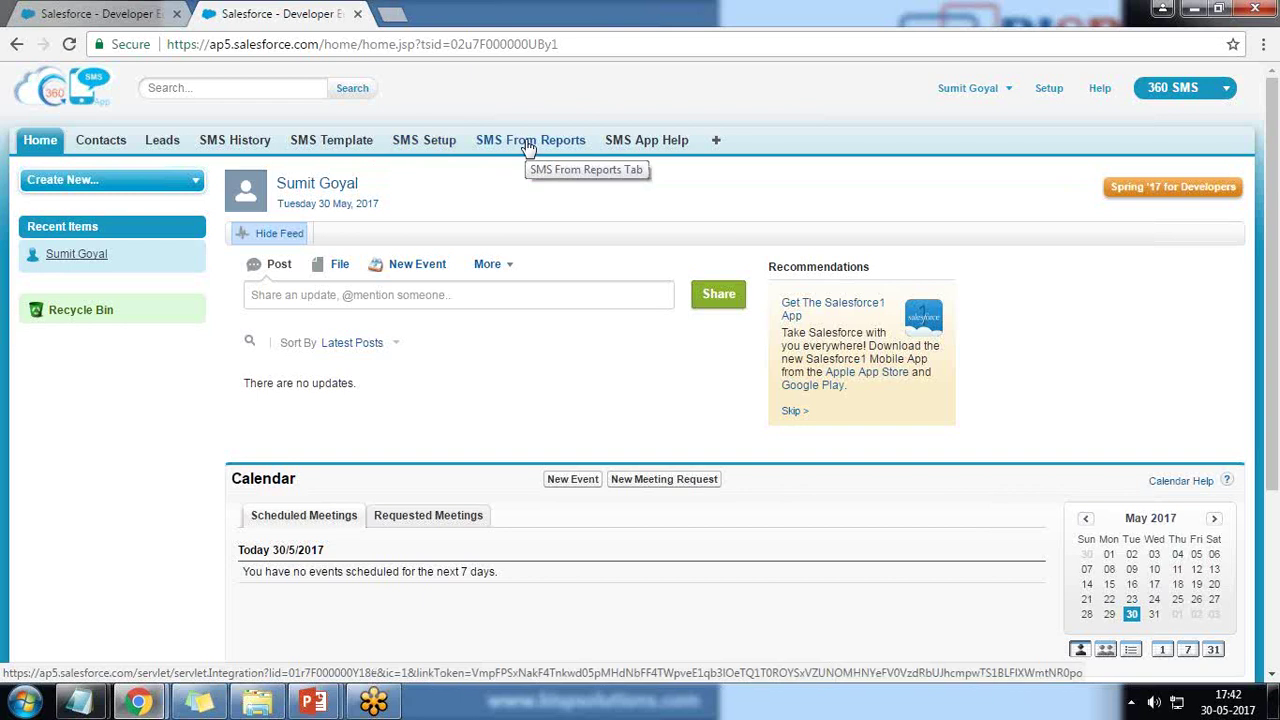
left_click(1218, 8)
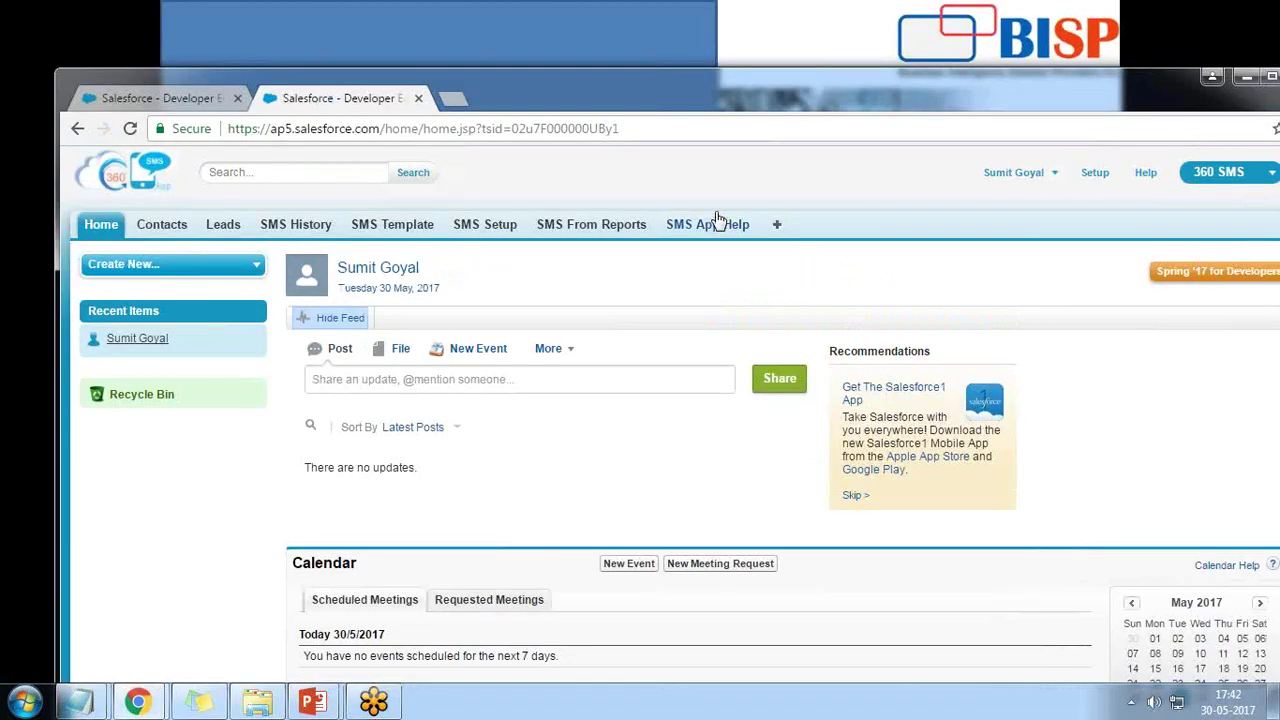
left_click(1246, 77)
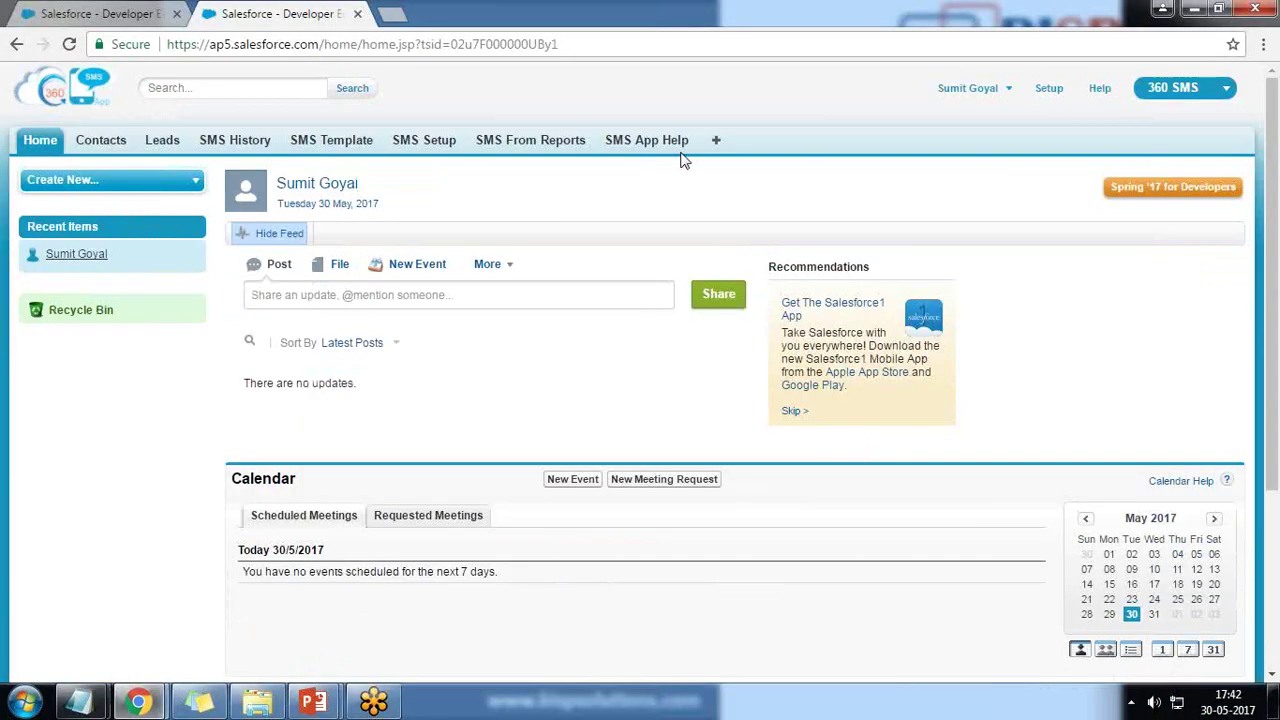
- Run Outgoing Setup on the SMS Setup tab to sync a US trial virtual number
left_click(422, 142)
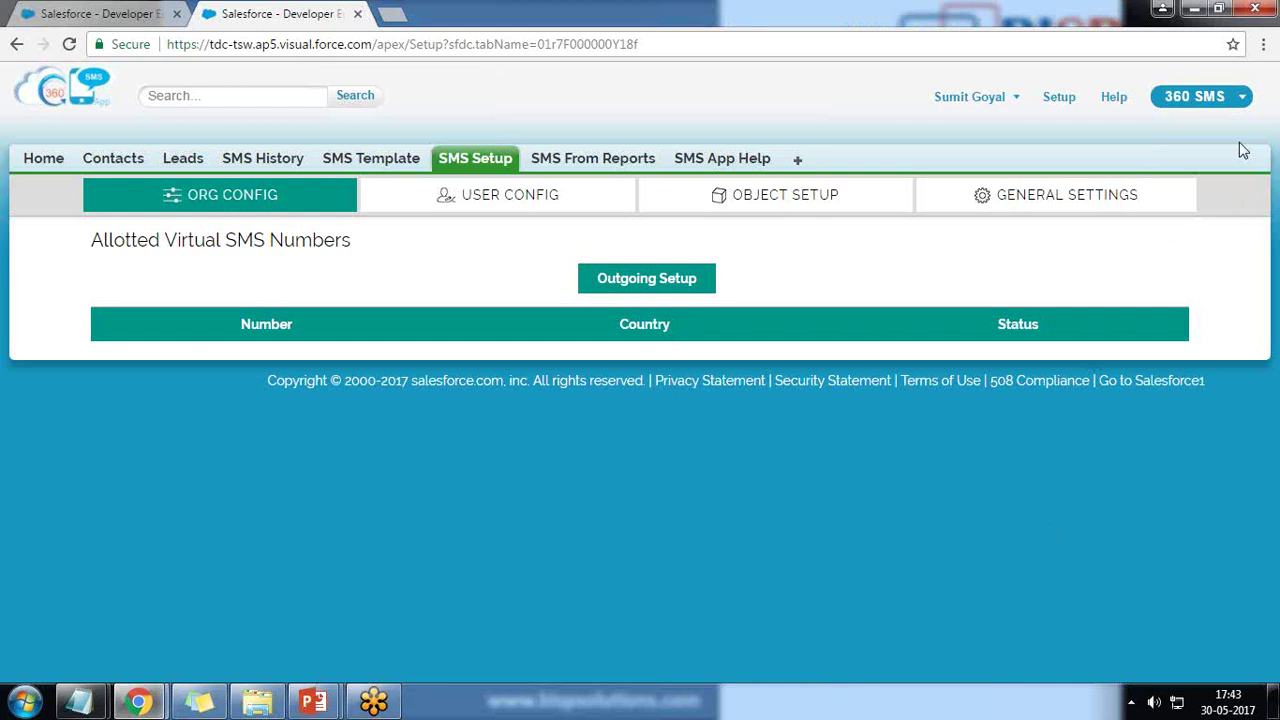
left_click(624, 287)
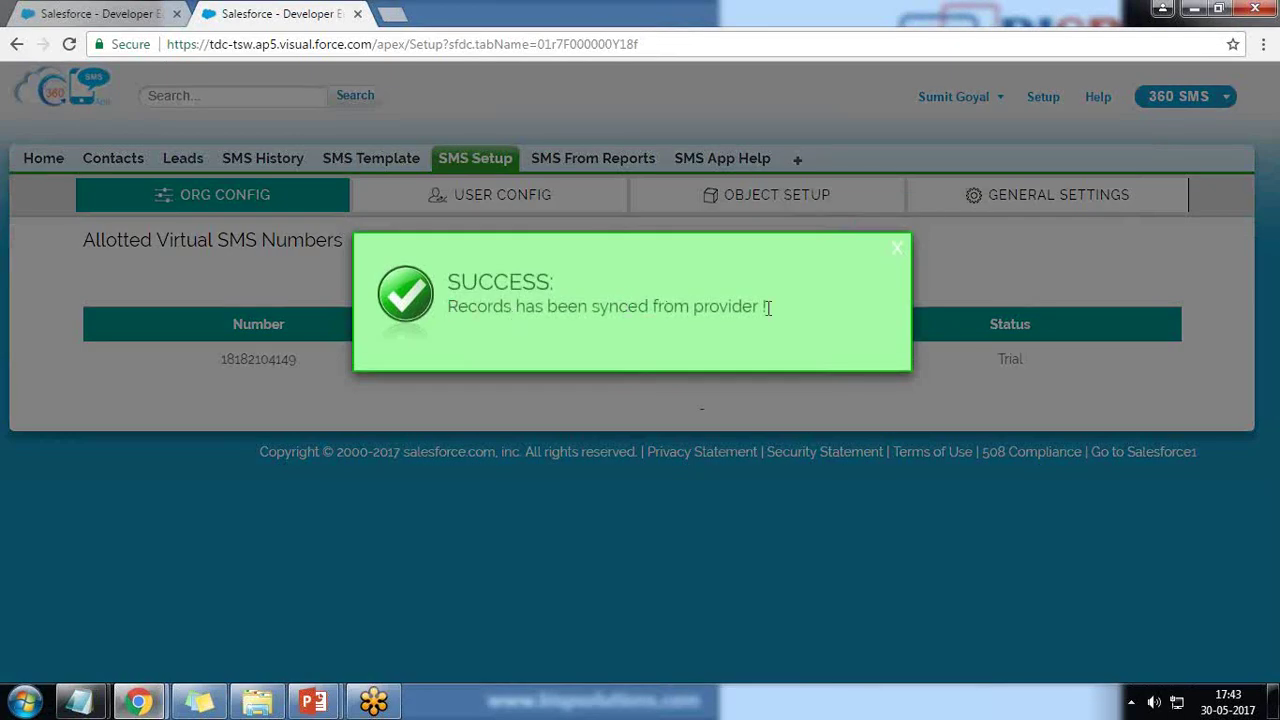
left_click(895, 247)
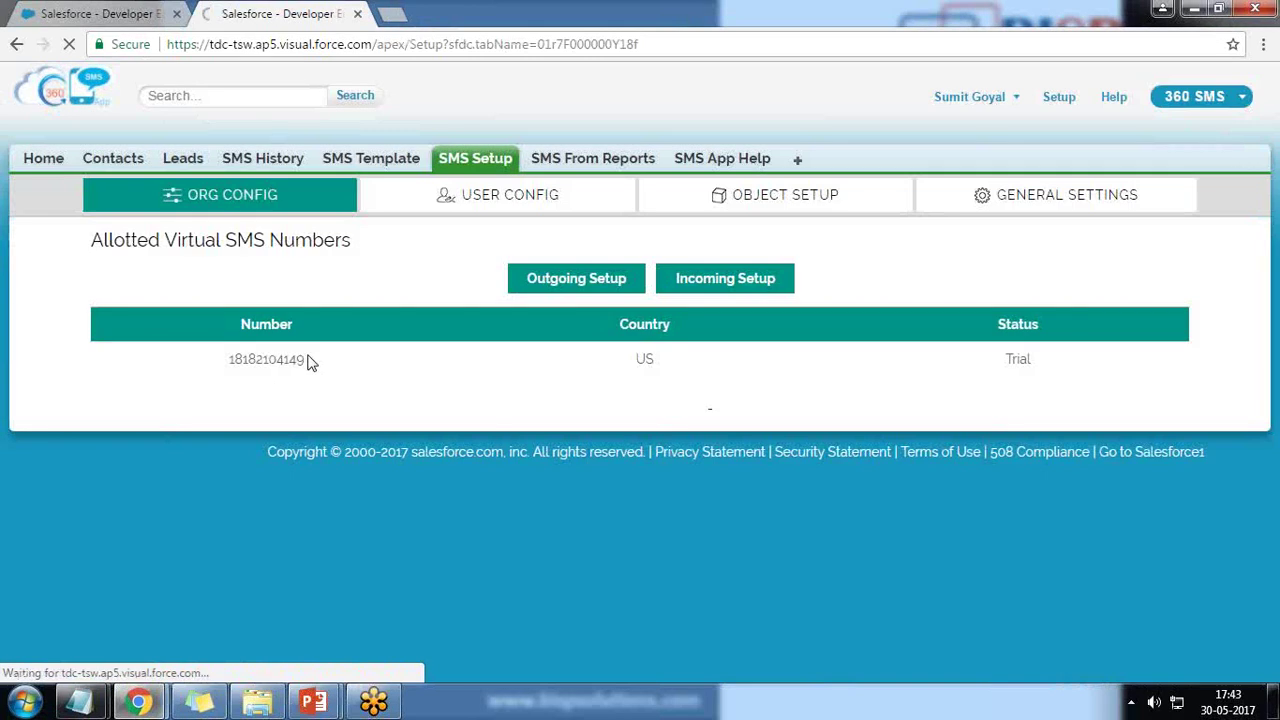
left_click_drag(307, 362, 276, 365)
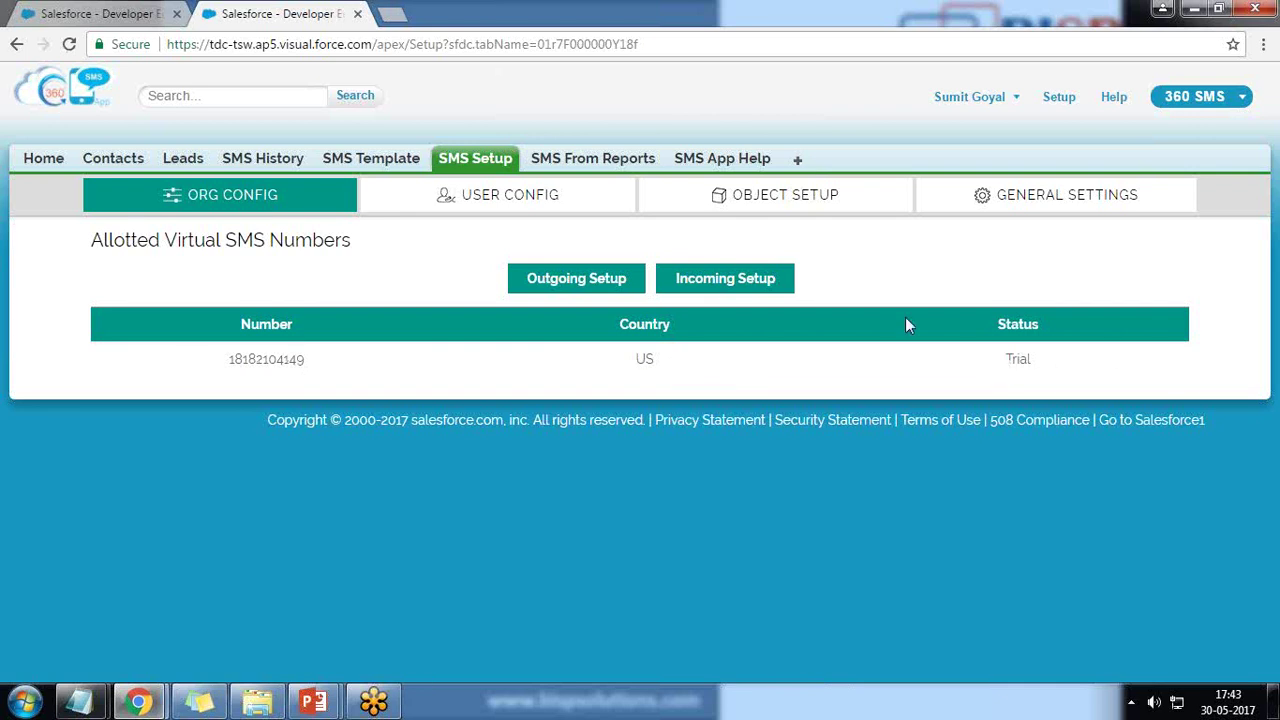
- Start Incoming Setup, allow Incoming SMS 360 access, and enter the account username and password
left_click(720, 281)
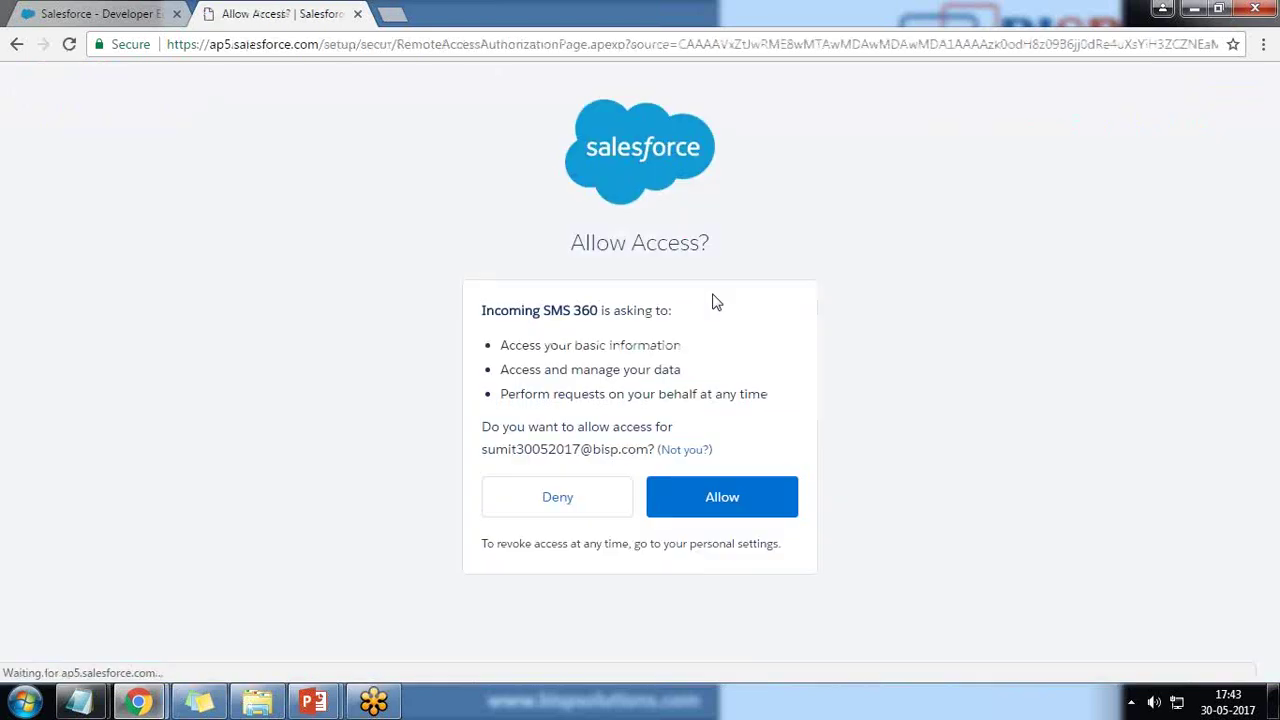
left_click(716, 505)
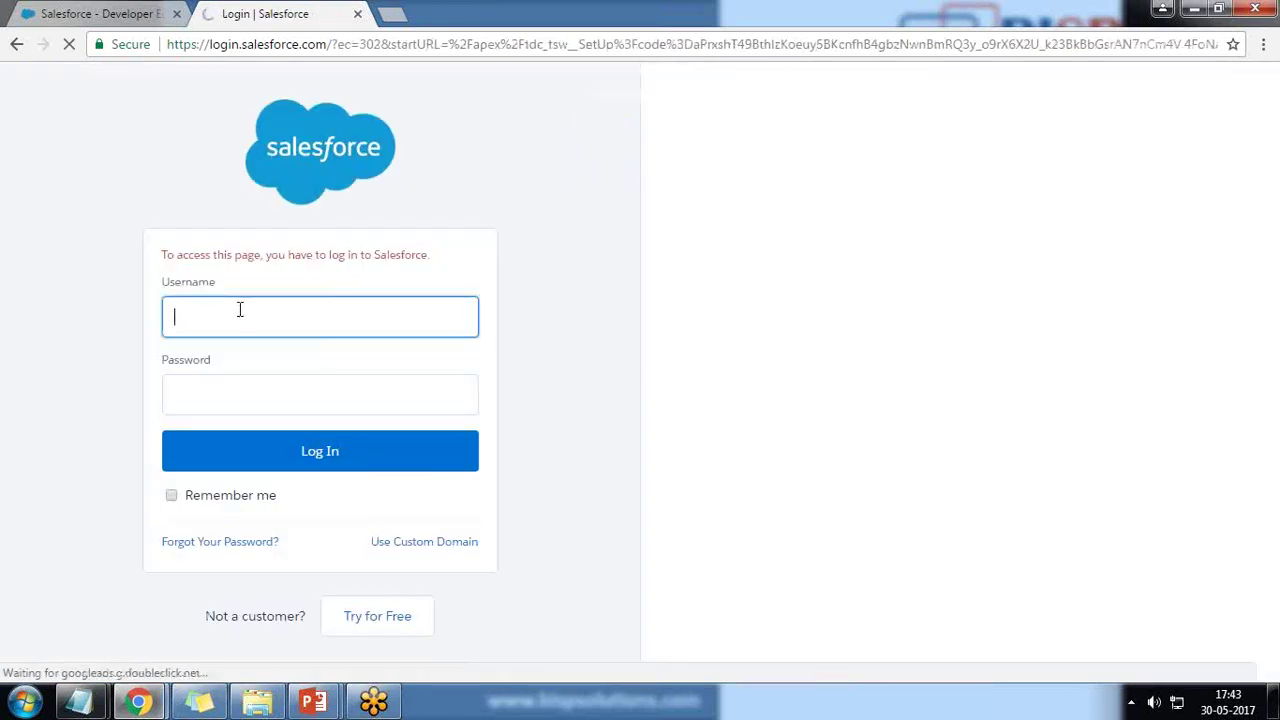
key("ctrl+v")
left_click(236, 396)
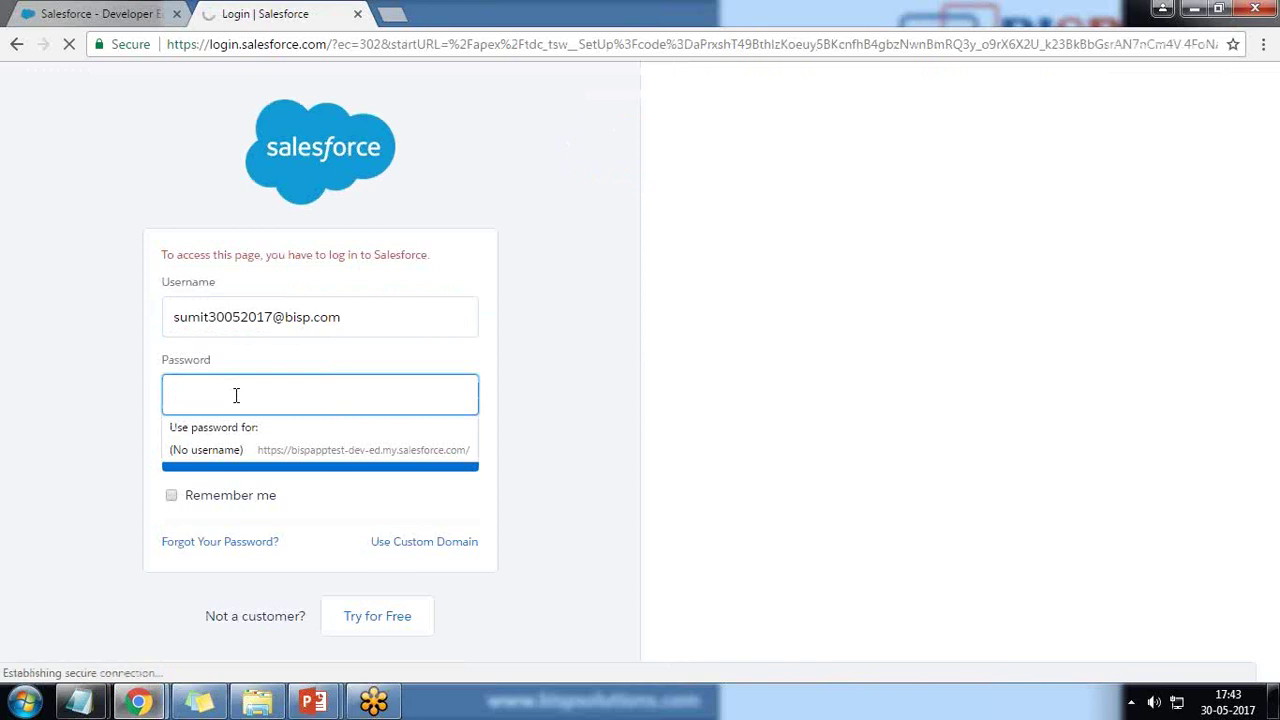
type("•••")
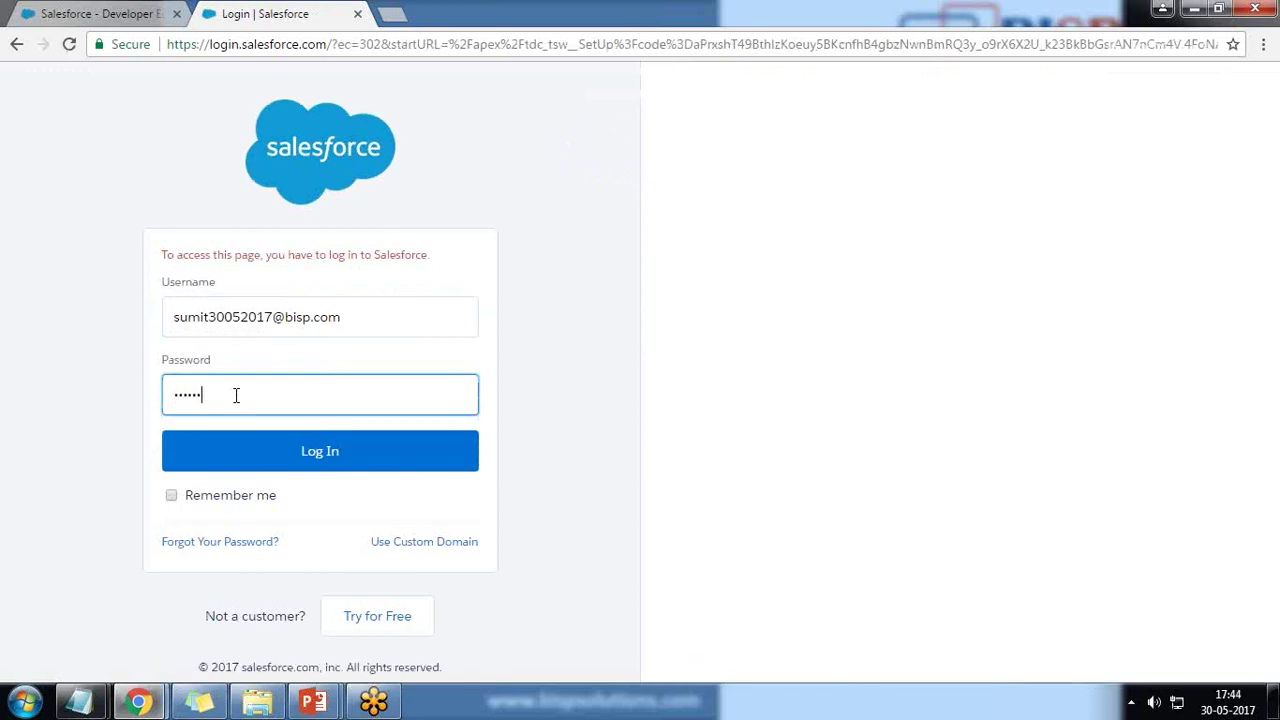
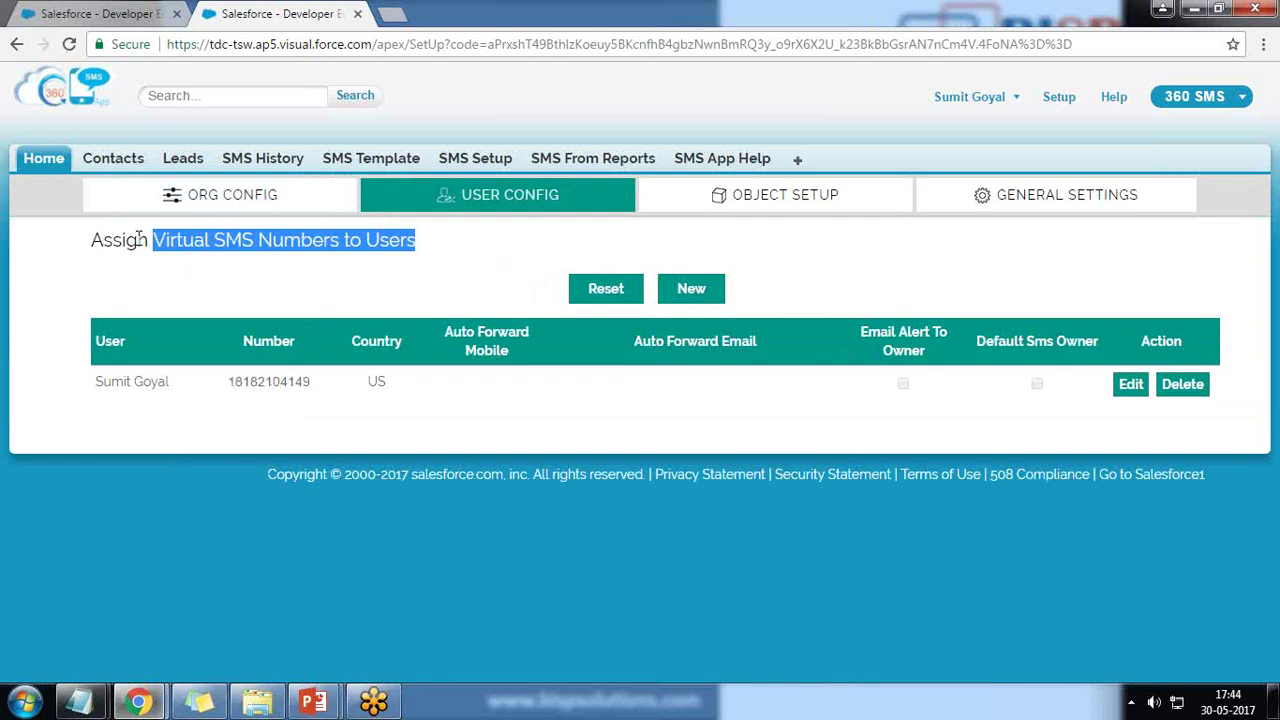
- Start a new number assignment for a System Administrator user with the US virtual number
left_click(196, 297)
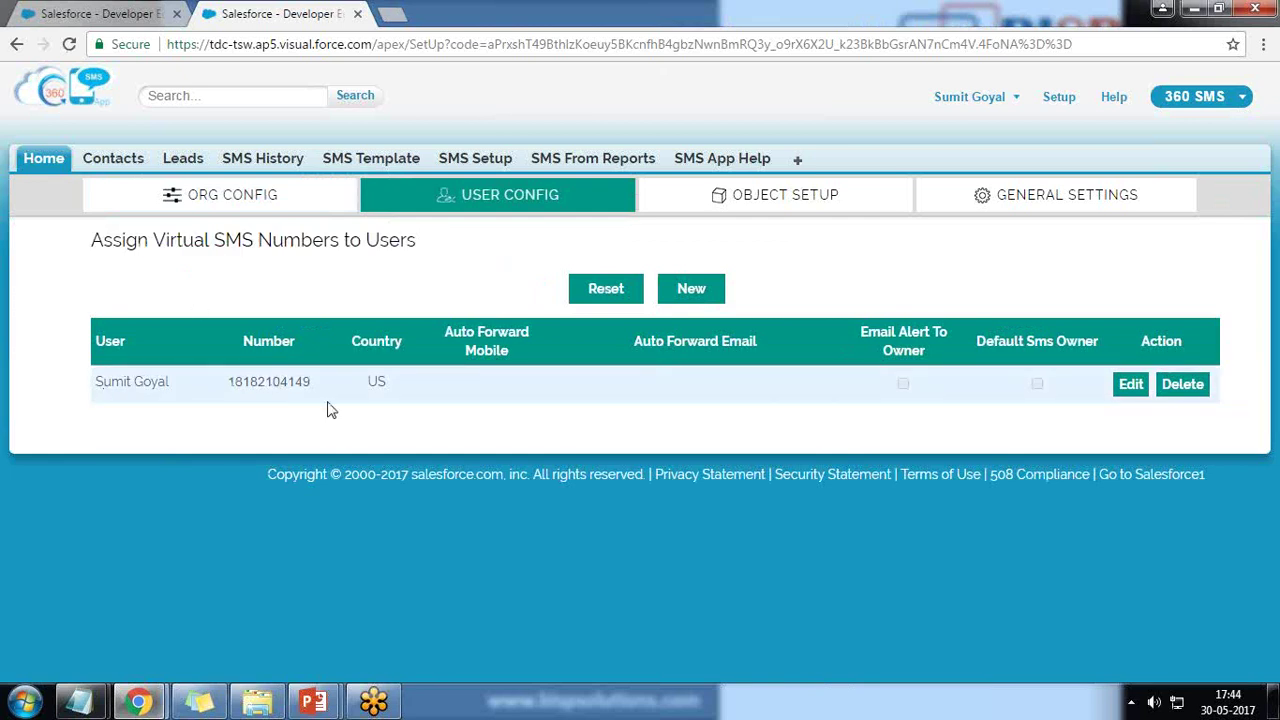
left_click(691, 292)
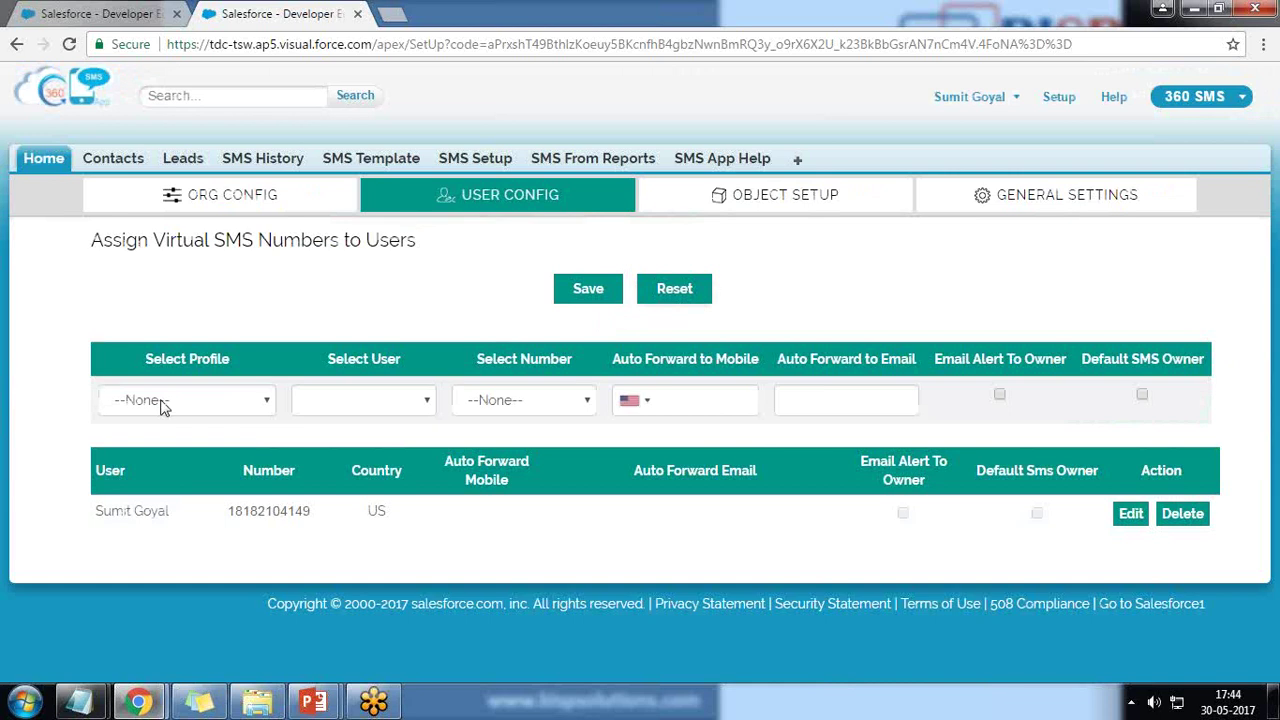
left_click(190, 400)
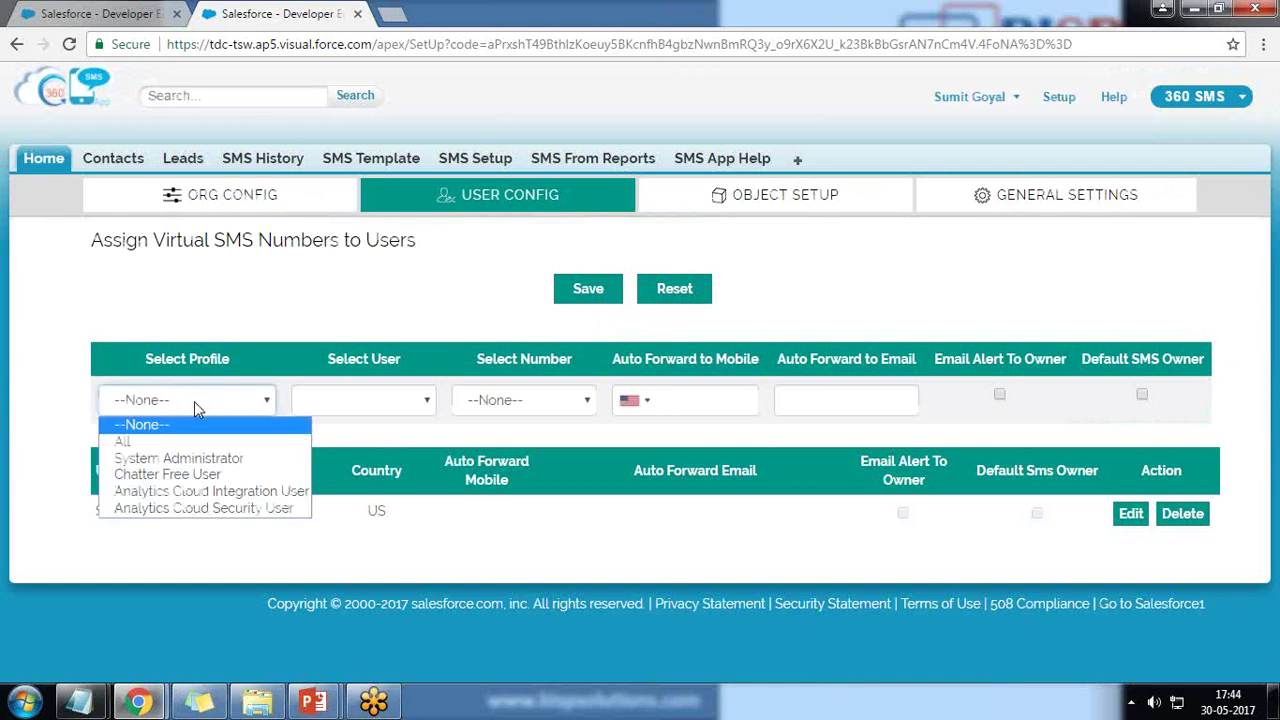
left_click(193, 462)
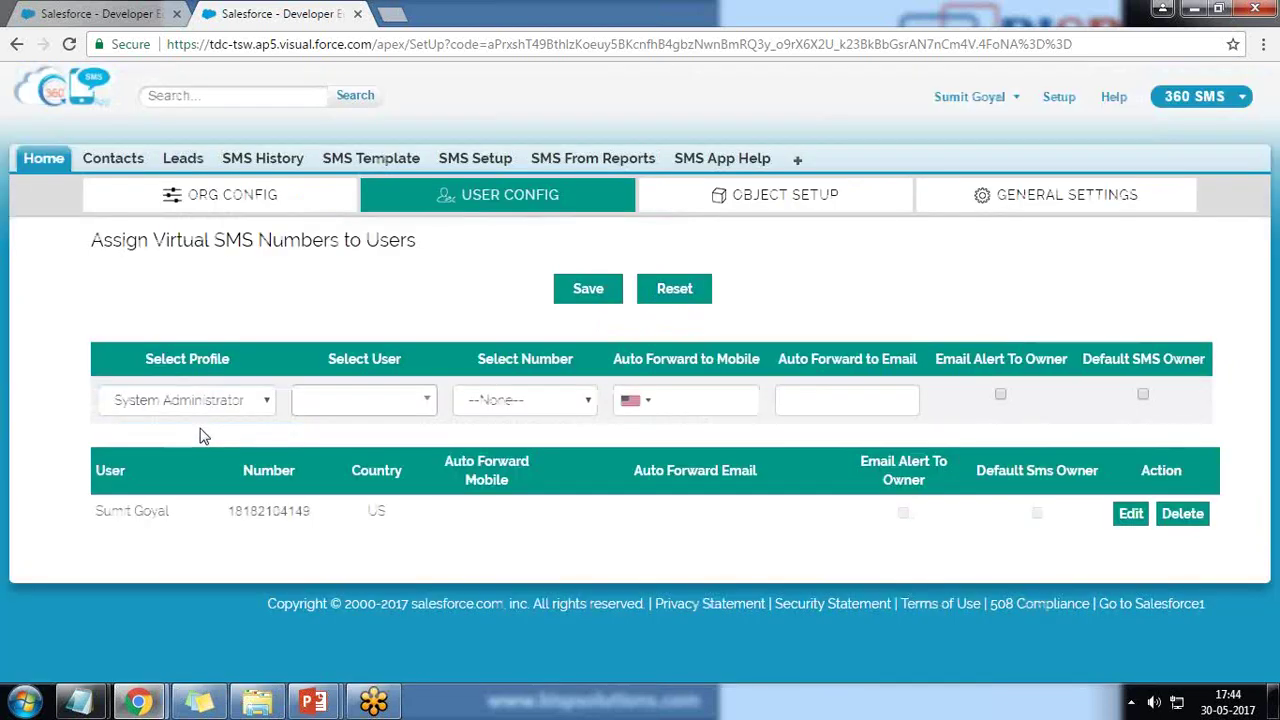
left_click(432, 408)
left_click(365, 465)
left_click(570, 410)
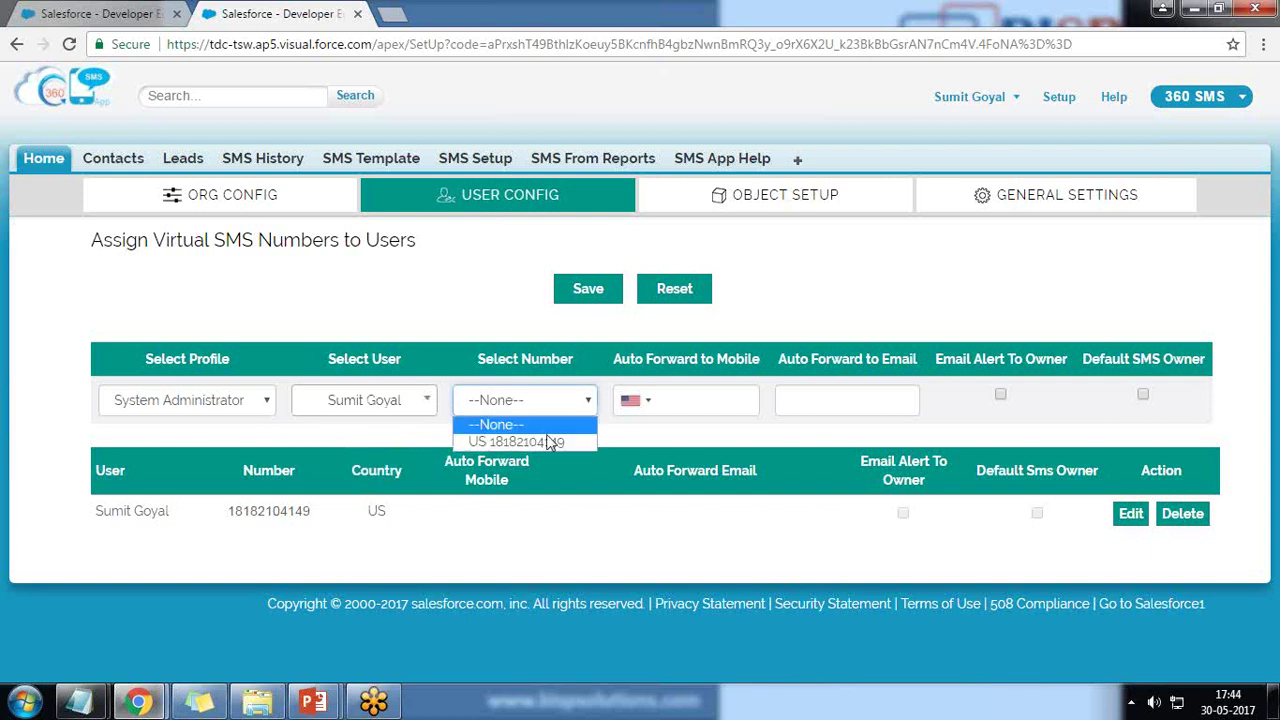
left_click(537, 443)
- Enter the user's forwarding mobile number and forwarding e-mail address
left_click(691, 400)
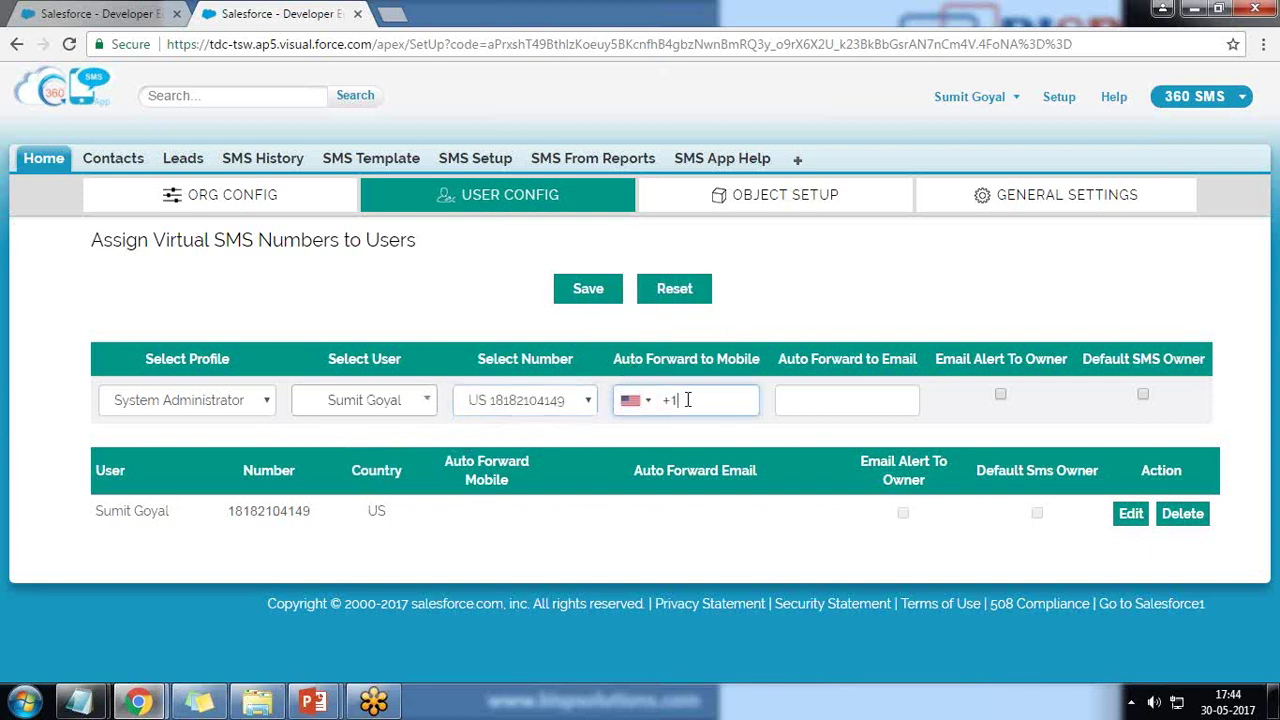
mouse_move(663, 367)
left_click(875, 389)
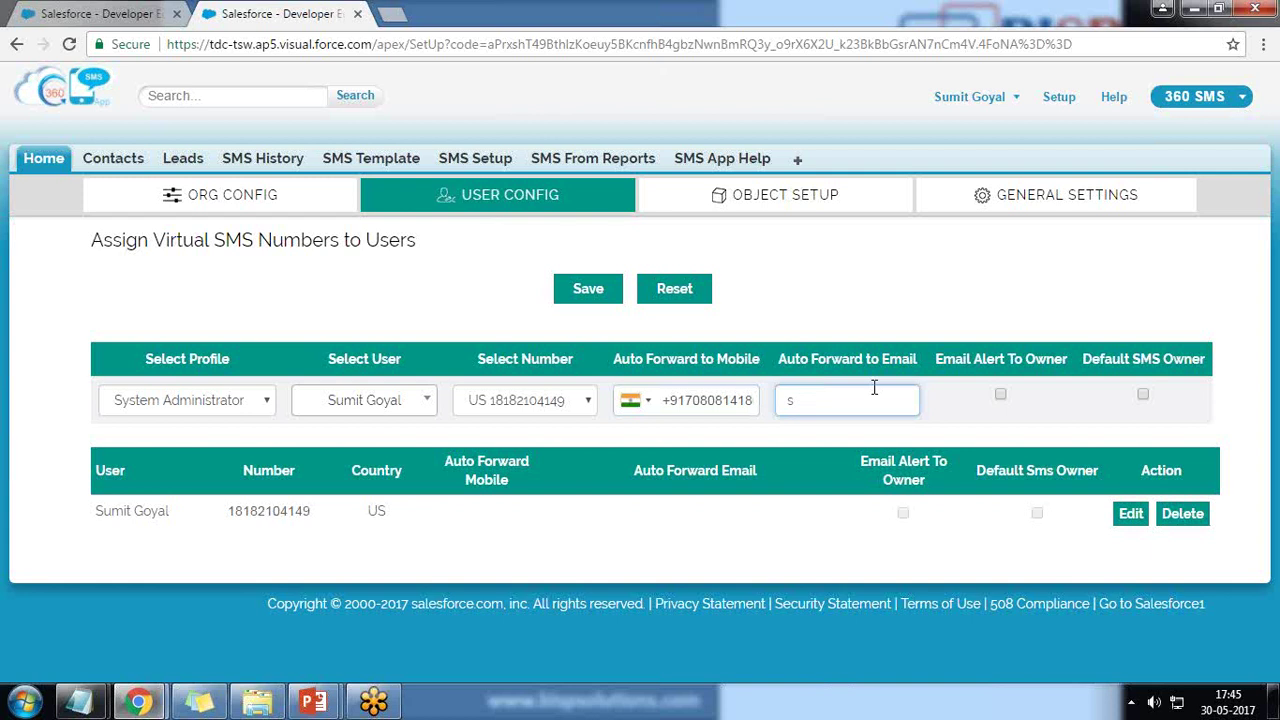
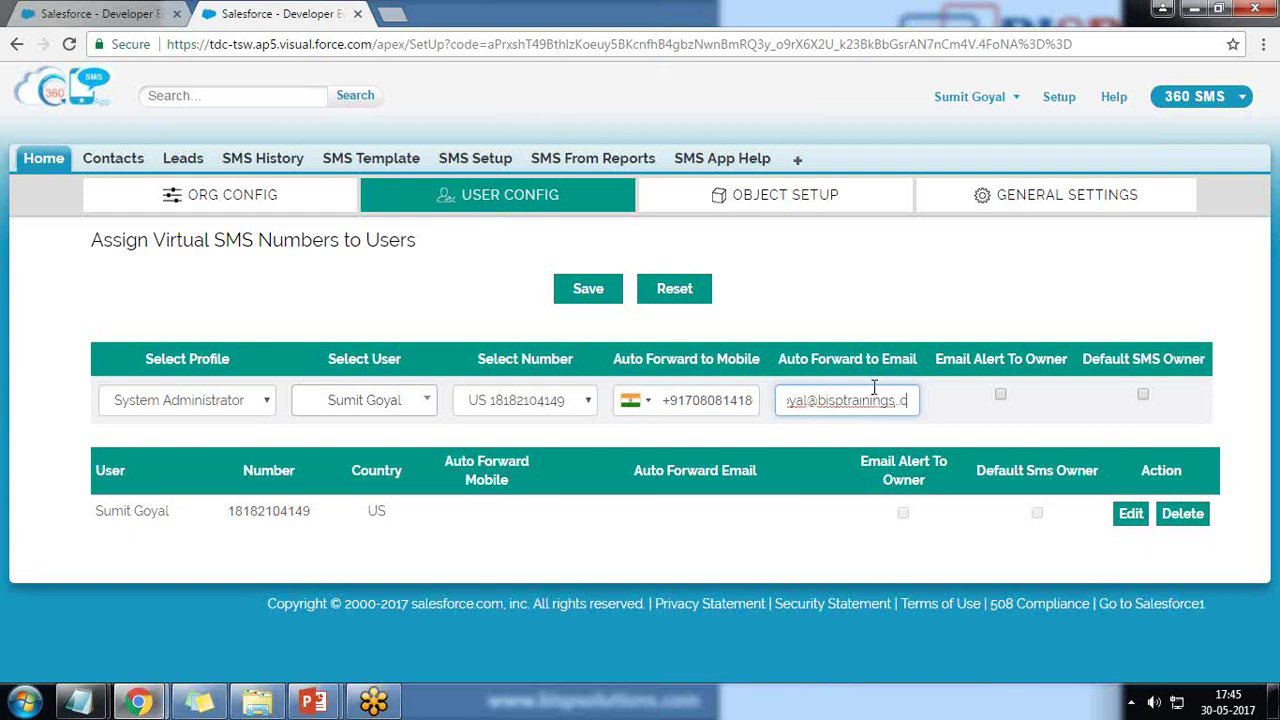
key("Left")
key("Left")
key("Left")
key("Left")
key("Left")
key("Left")
key("Left")
key("Left")
key("Left")
key("Left")
key("Left")
key("Left")
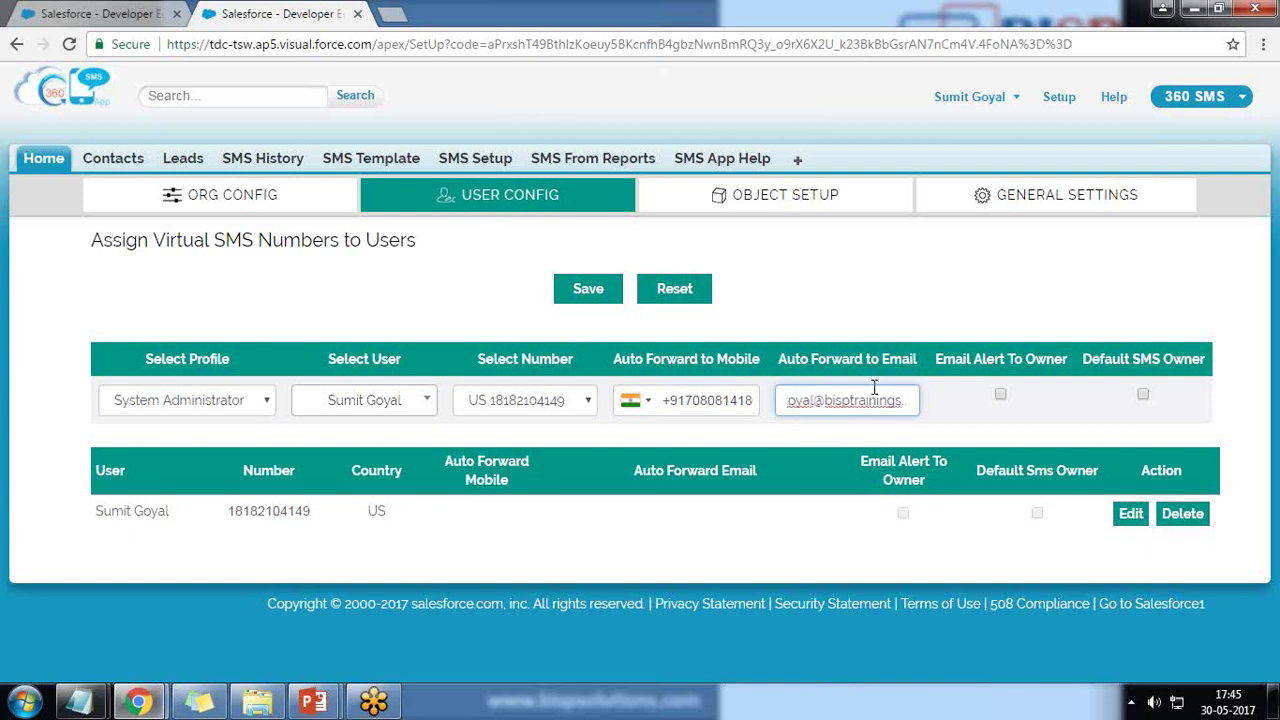
key("Left")
key("Left")
key("Left")
key("Left")
key("Left")
key("Left")
key("Left")
key("Left")
key("Tab")
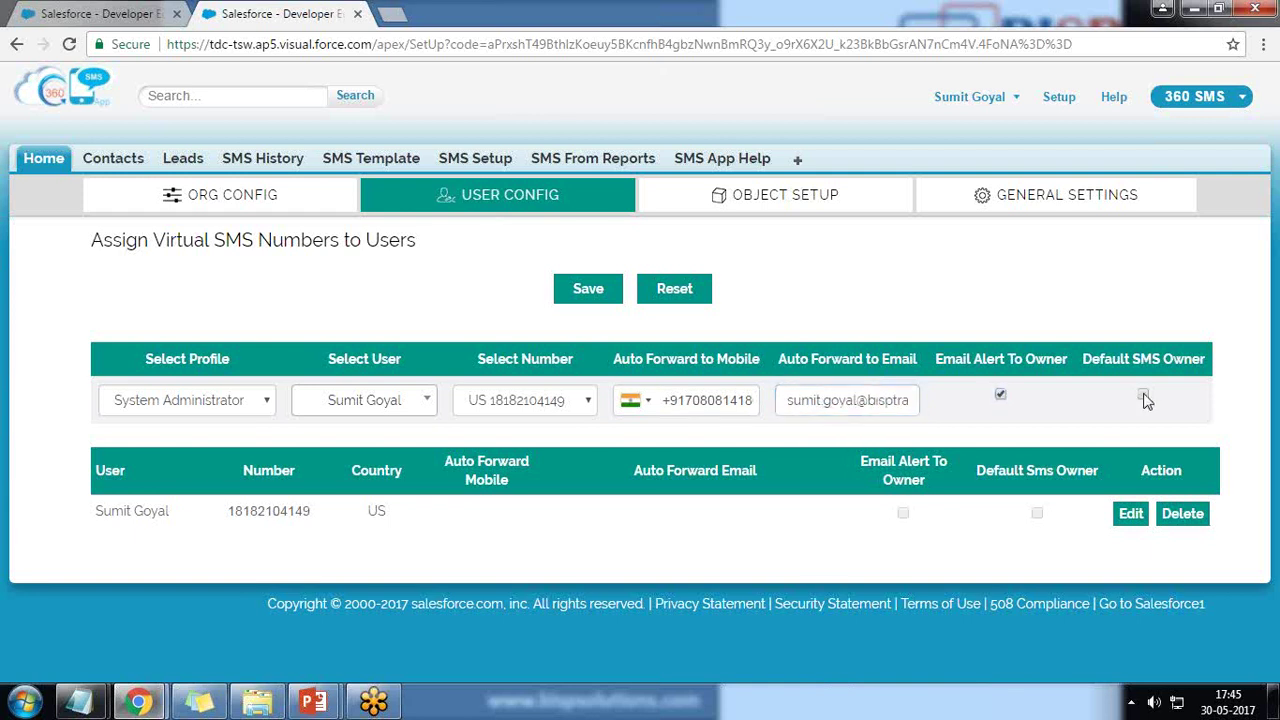
- Save the assignment, dismiss the update confirmation and go to Object Setup
left_click(588, 292)
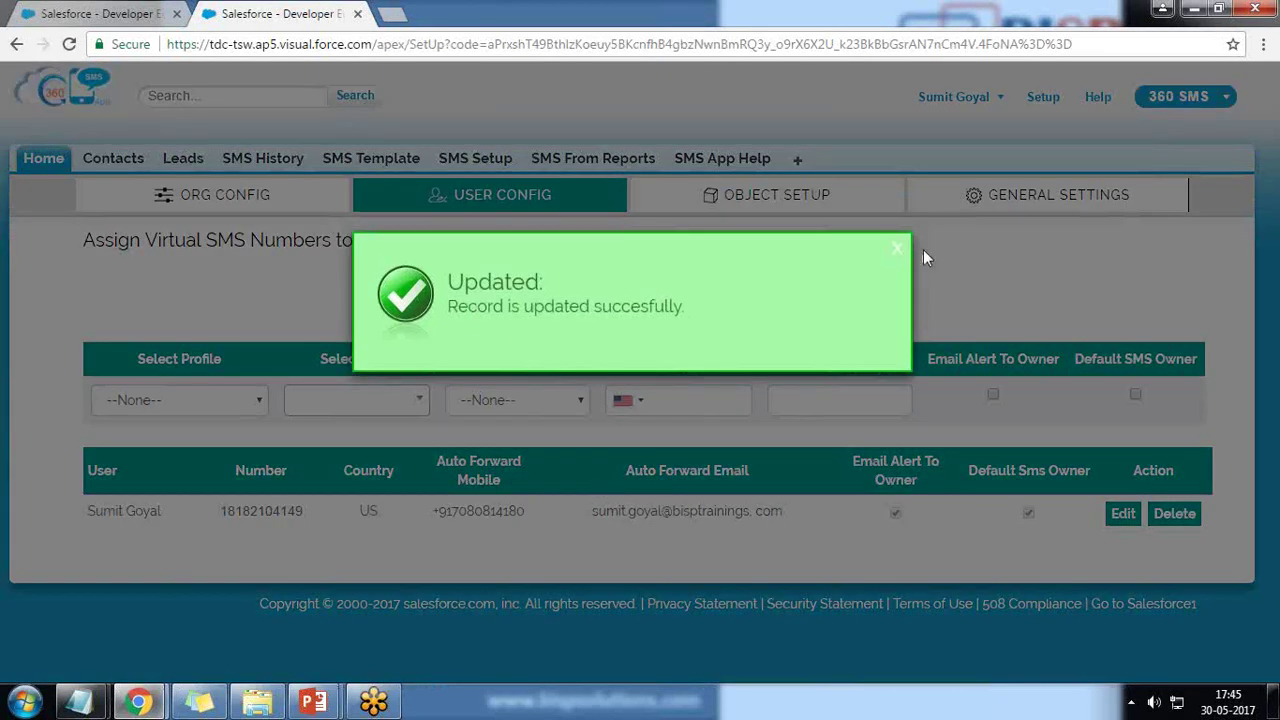
left_click(897, 249)
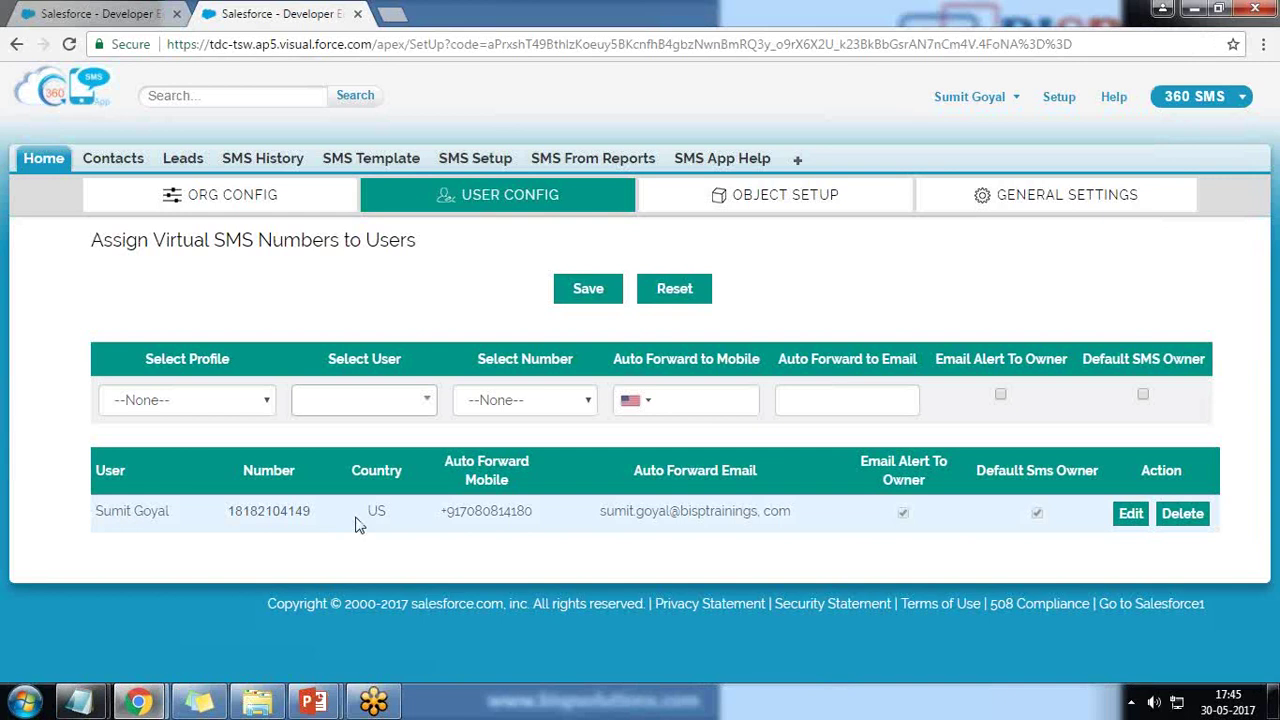
left_click(753, 223)
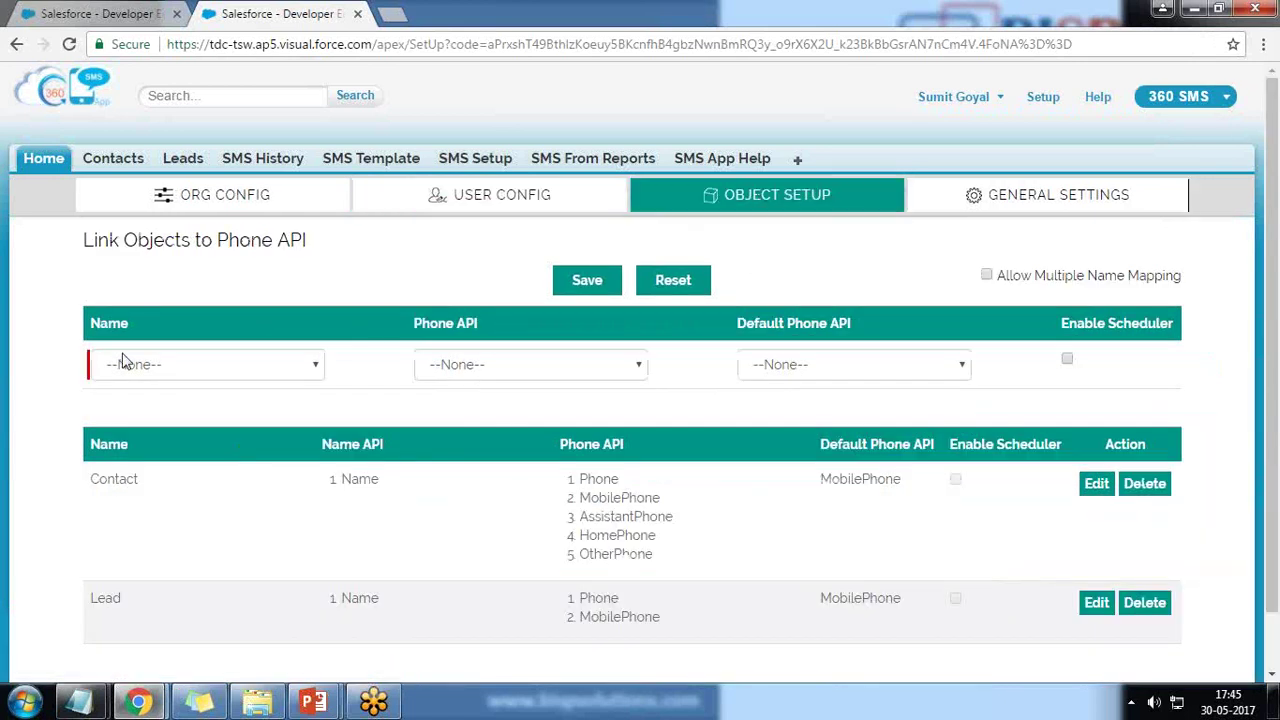
- Browse the Object Setup Name dropdown of objects and close it without choosing
scroll(105, 459, "down", 1)
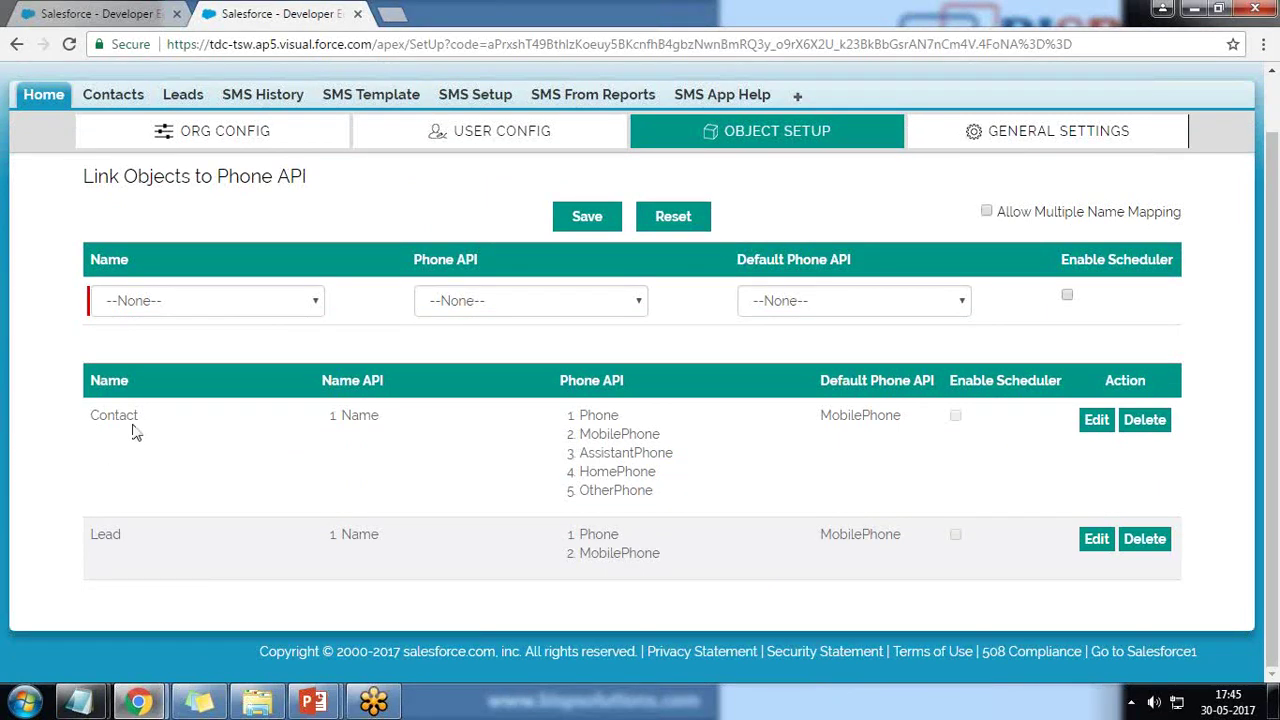
left_click(314, 301)
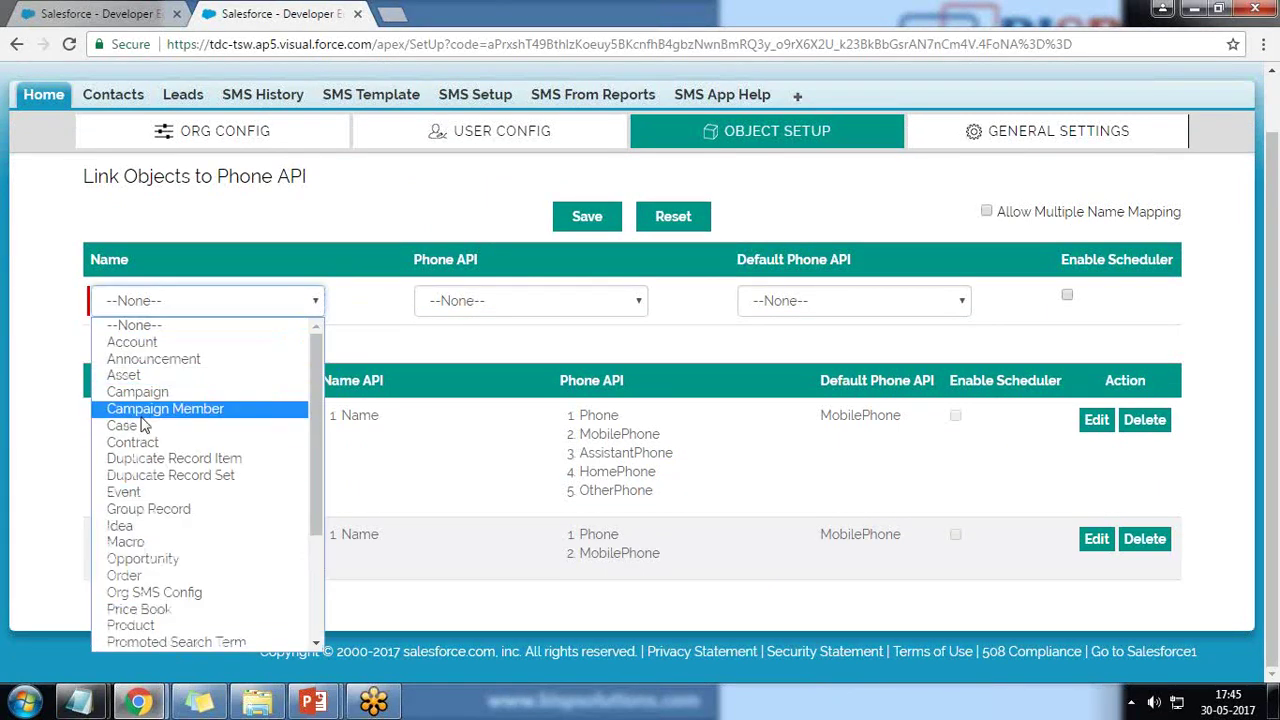
left_click(16, 508)
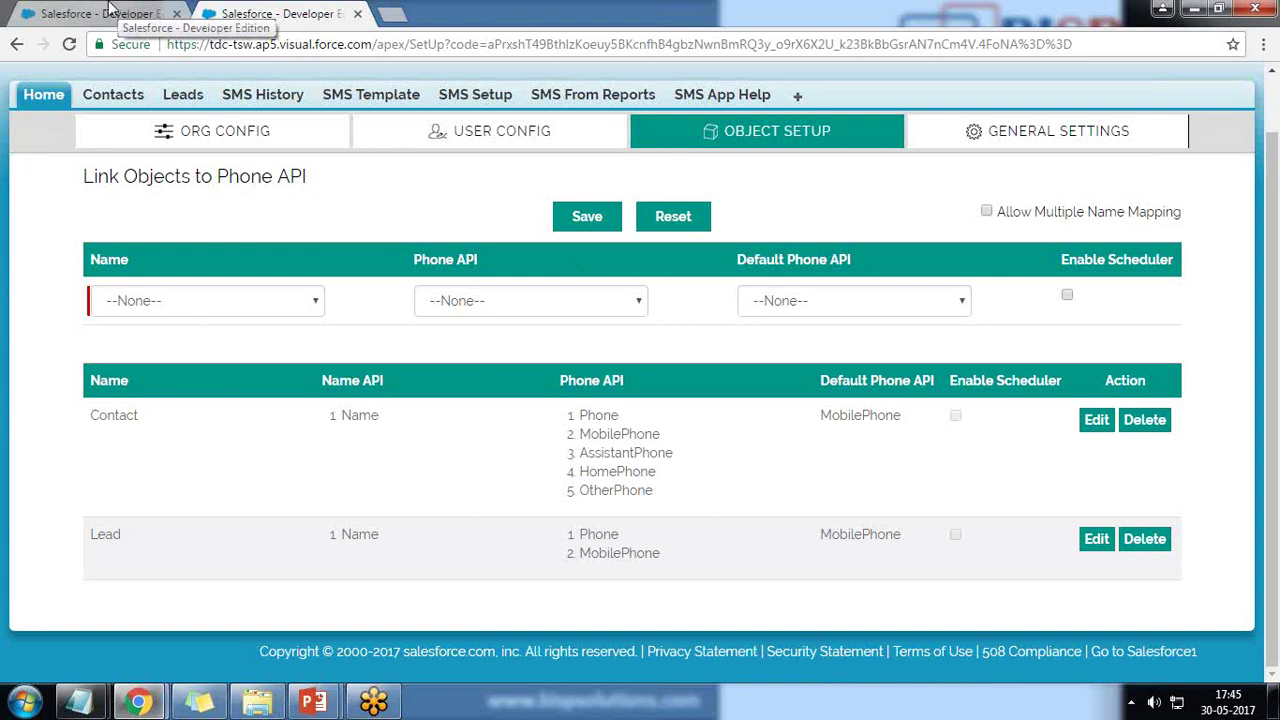
- In the other browser tab, go to Setup > Customize > Contacts > Page Layouts
left_click(105, 13)
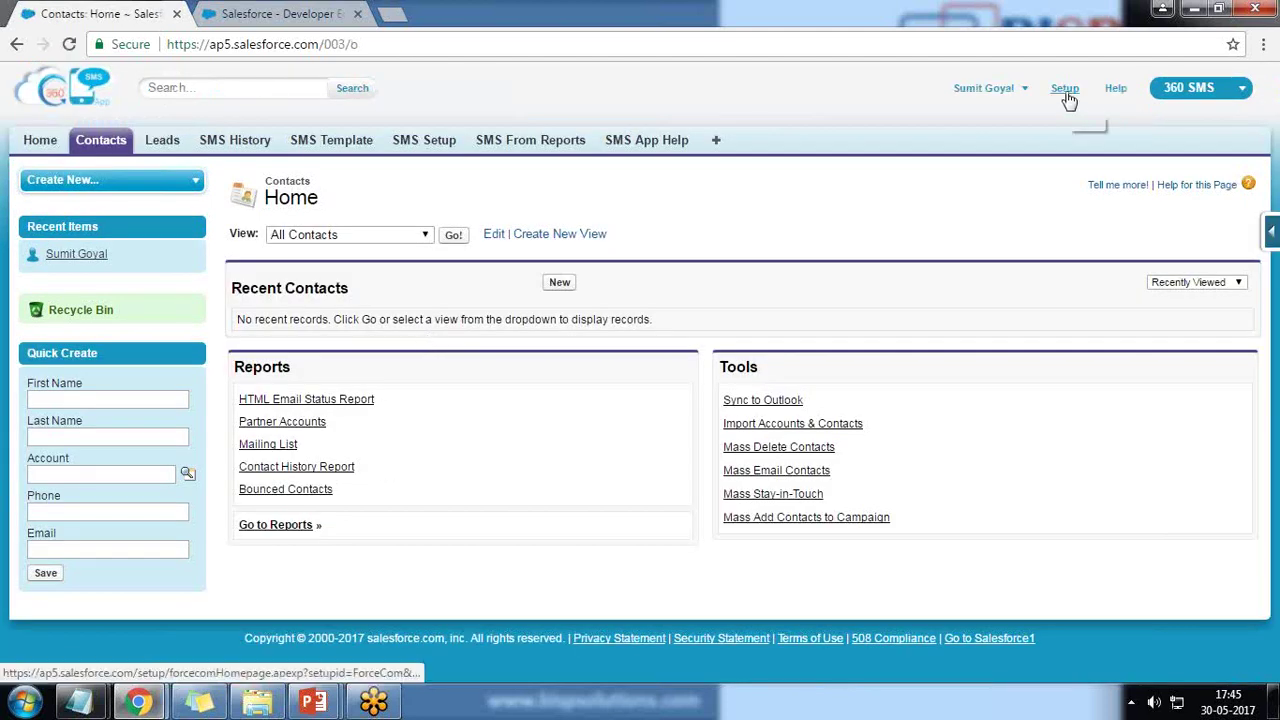
left_click(1066, 90)
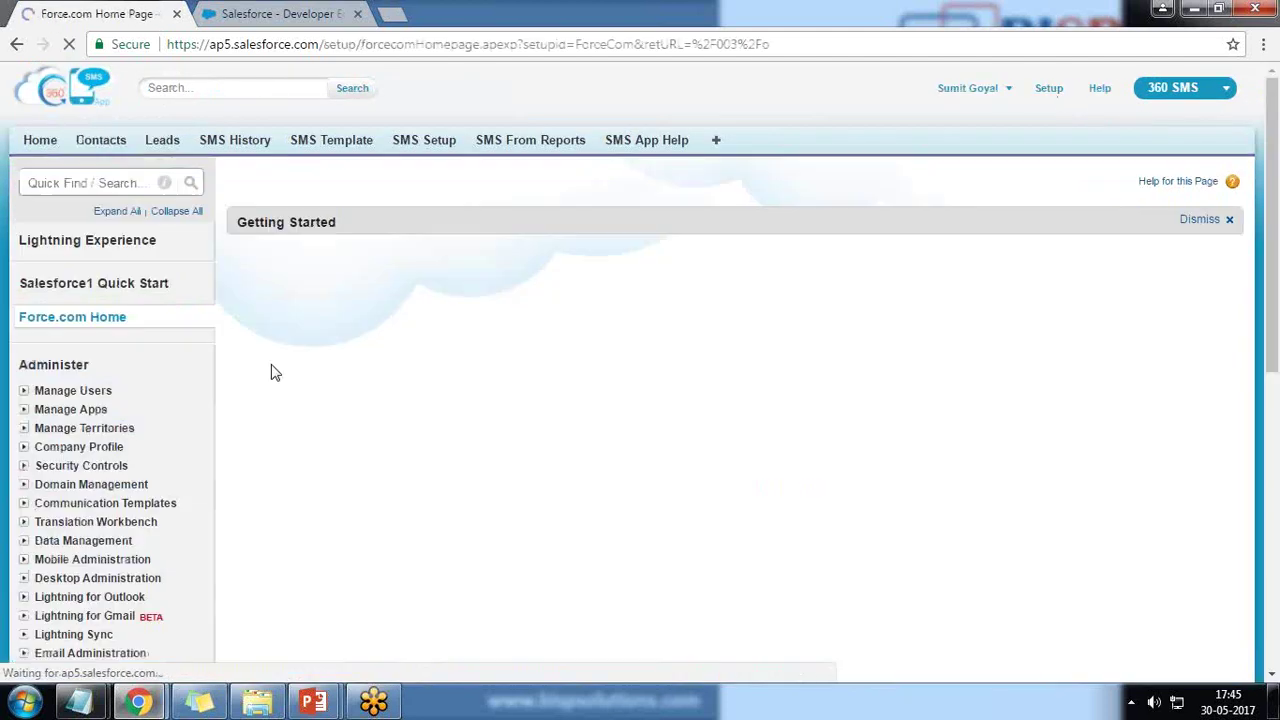
scroll(143, 477, "down", 4)
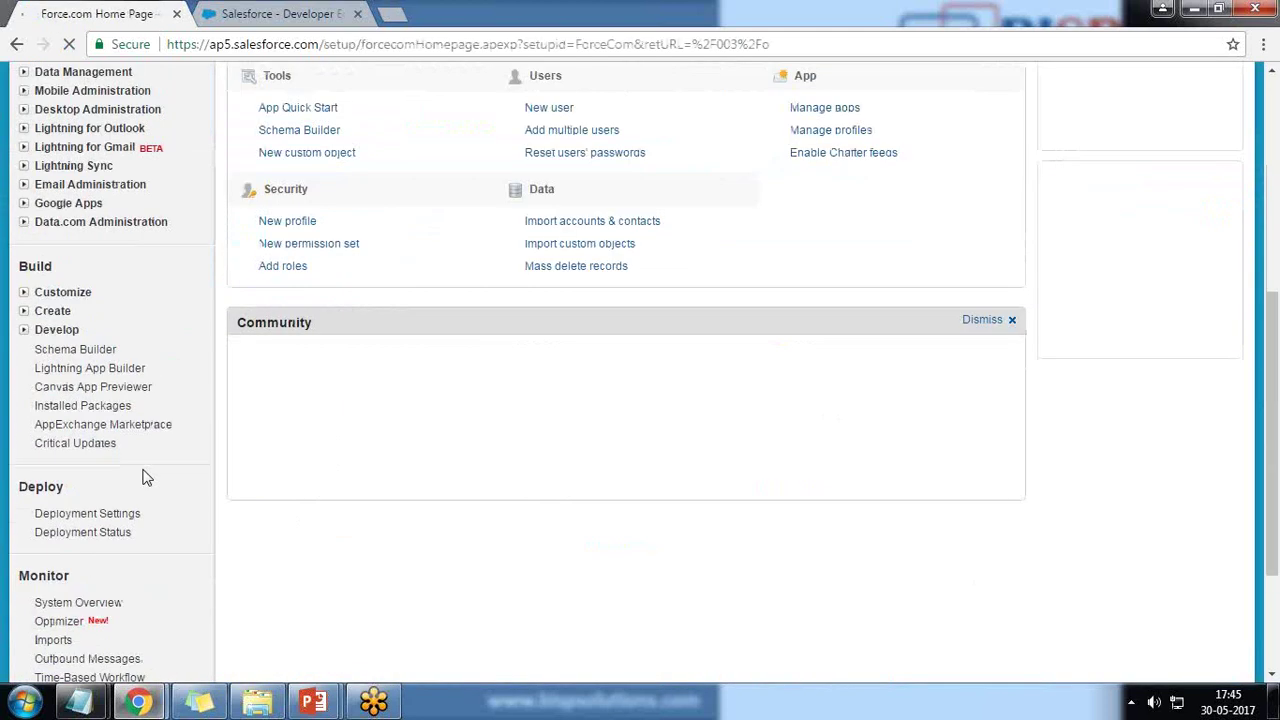
left_click(24, 292)
left_click(41, 443)
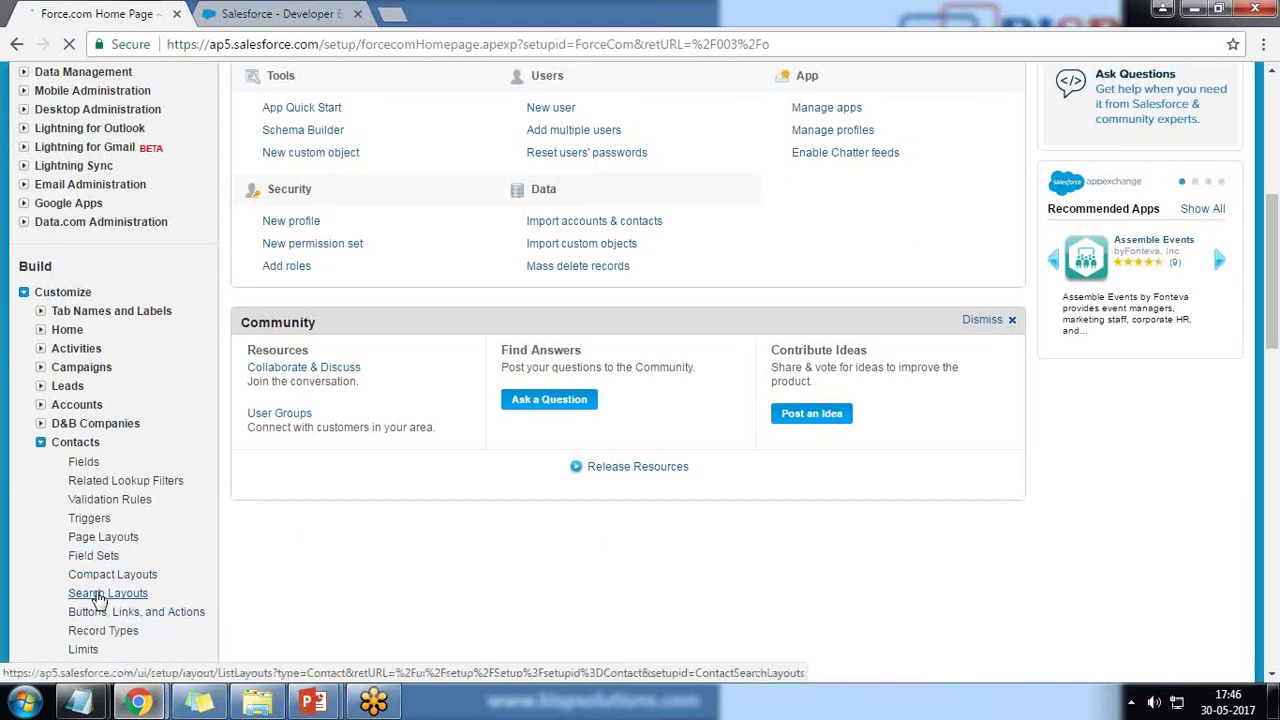
left_click(103, 537)
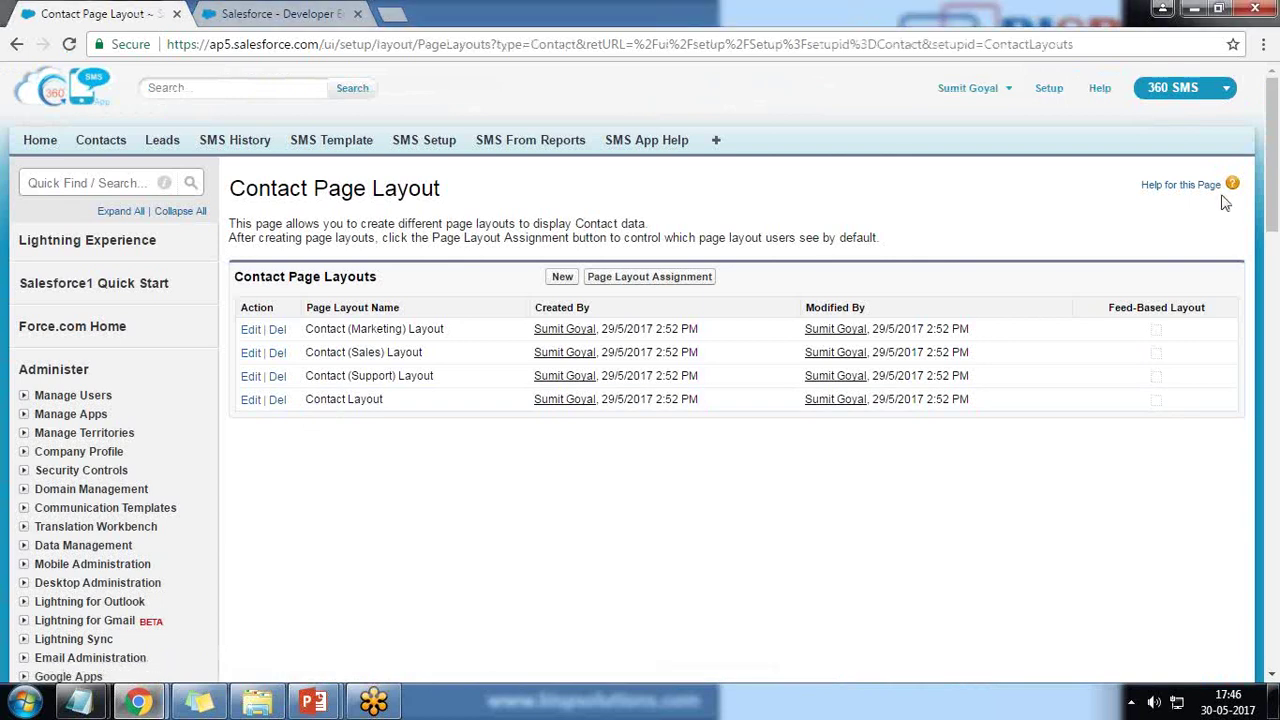
- Edit the Contact Layout and drag the Send SMS button into Contact Detail custom buttons
left_click(250, 400)
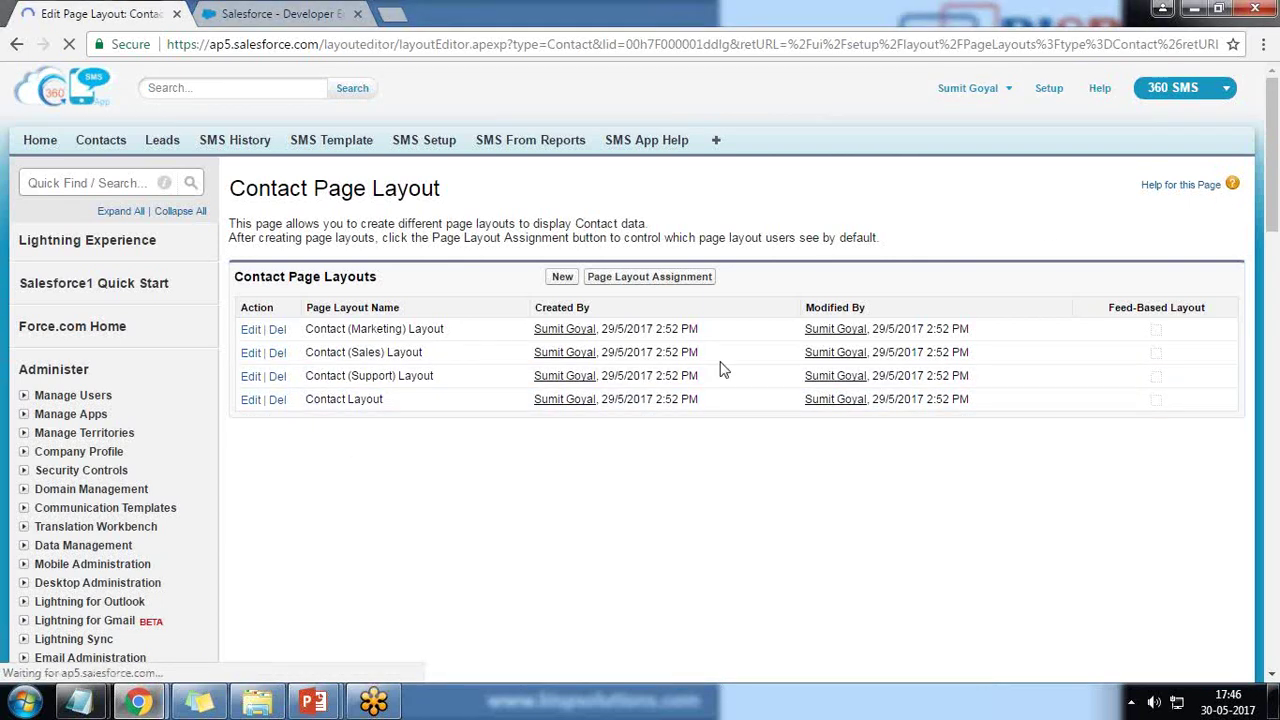
scroll(724, 370, "down", 4)
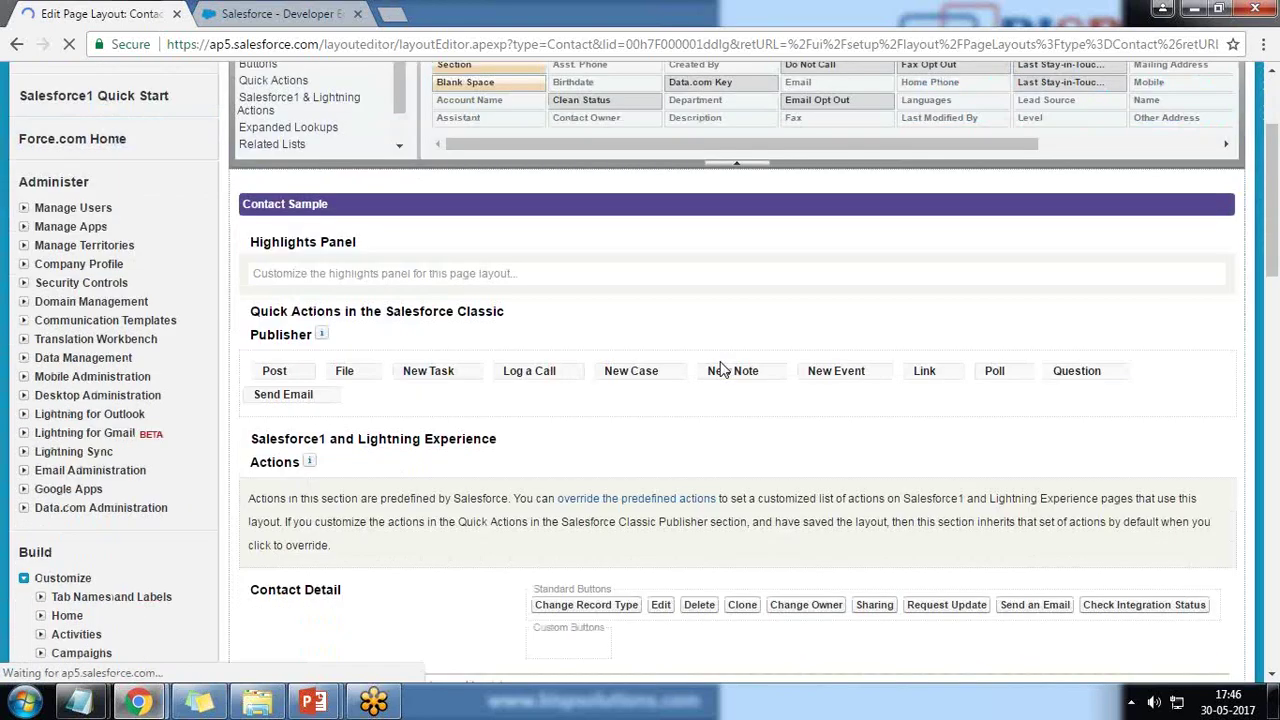
scroll(724, 370, "down", 3)
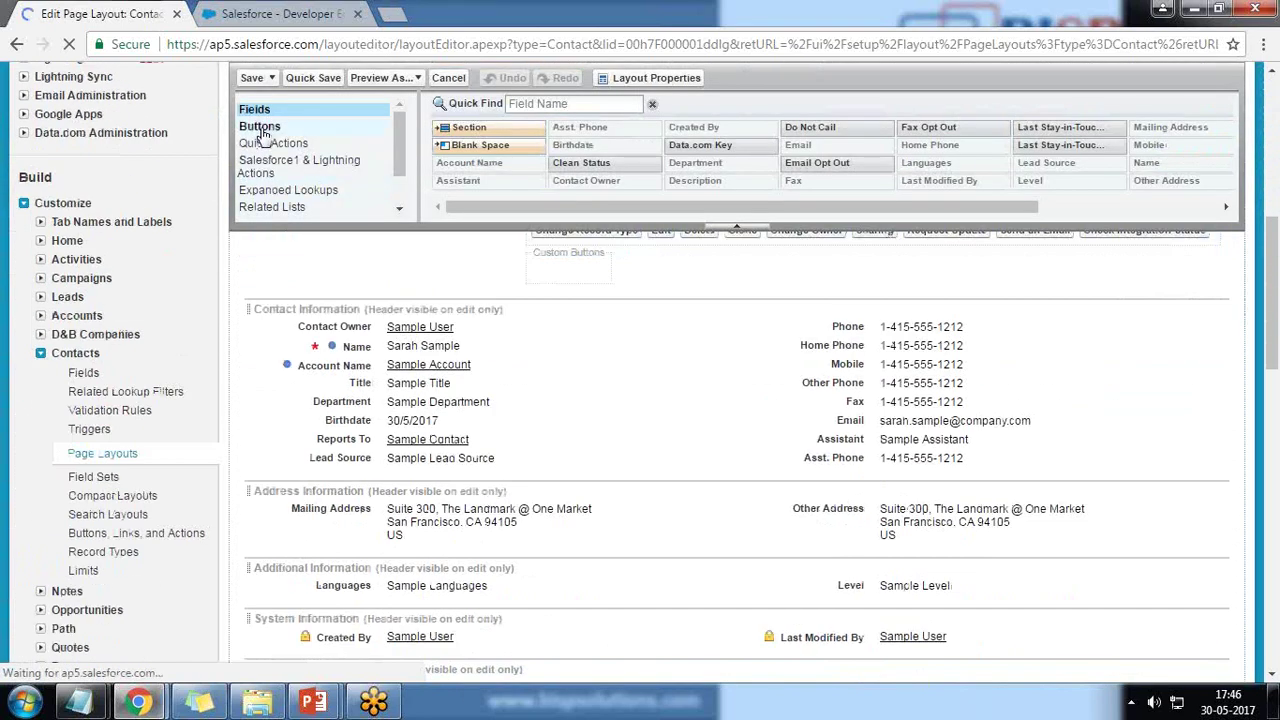
left_click(262, 128)
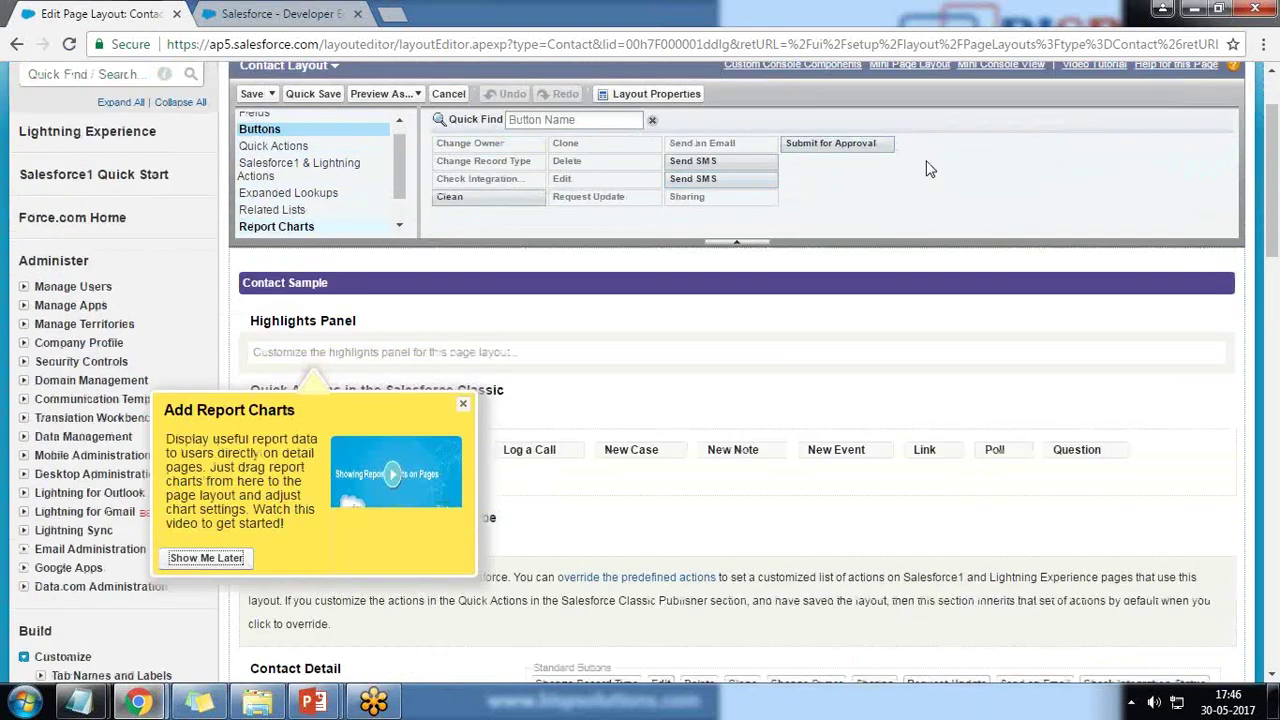
left_click(1218, 8)
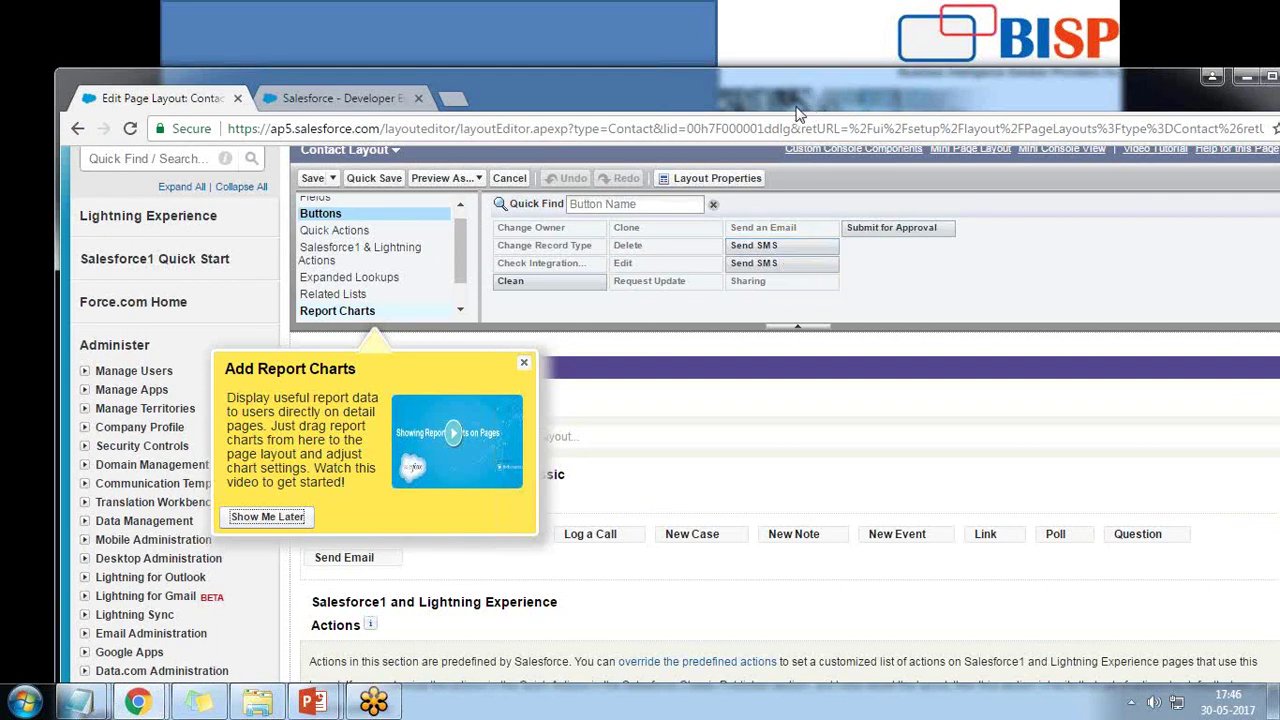
left_click_drag(749, 106, 787, 50)
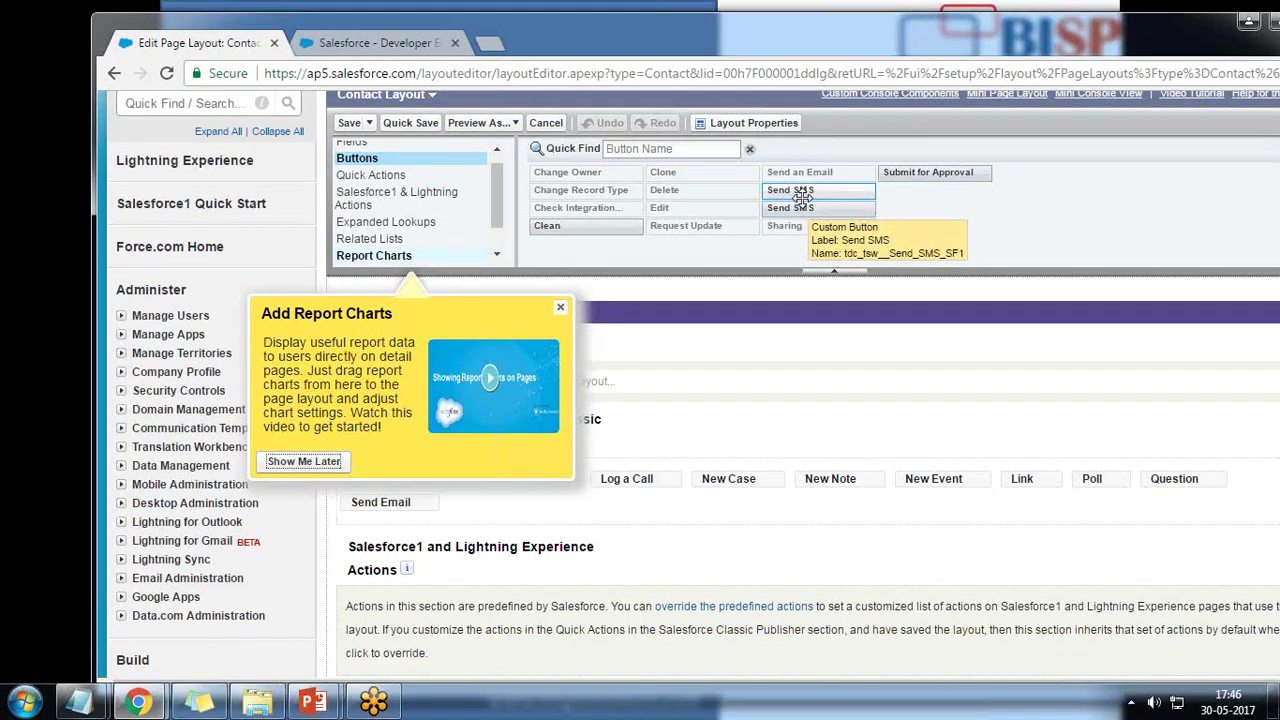
double_click(789, 37)
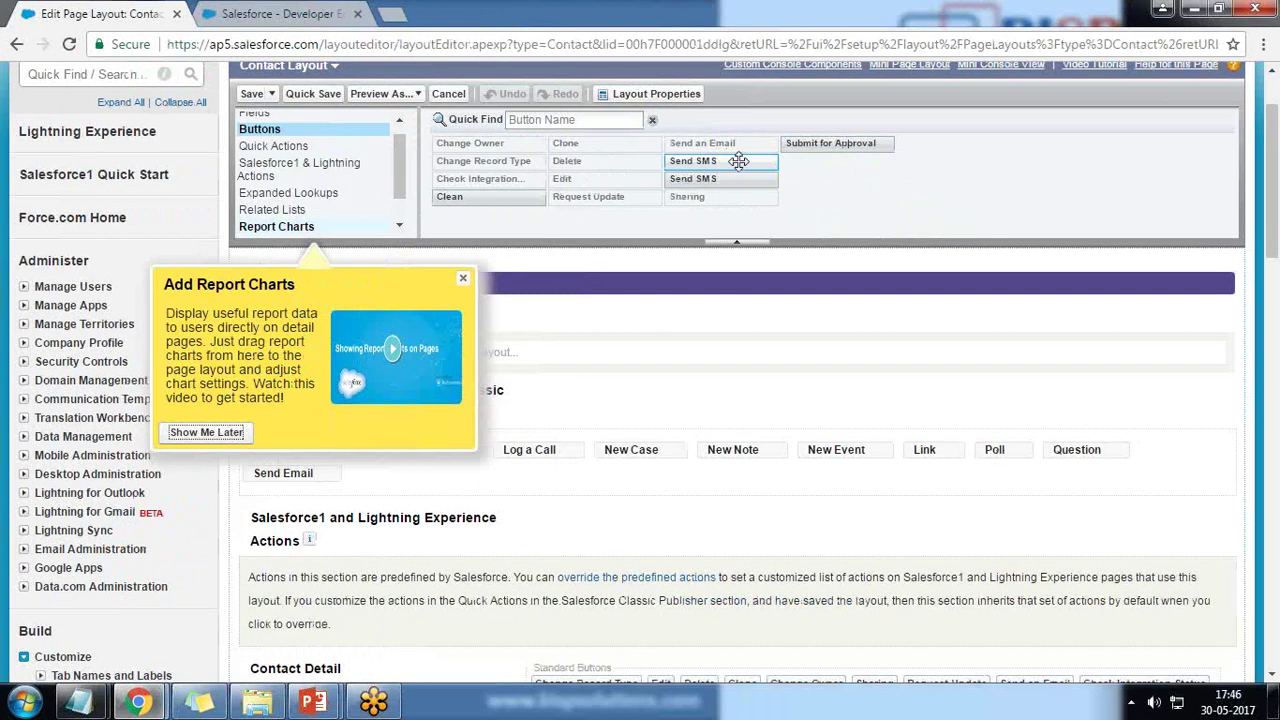
left_click_drag(730, 162, 568, 636)
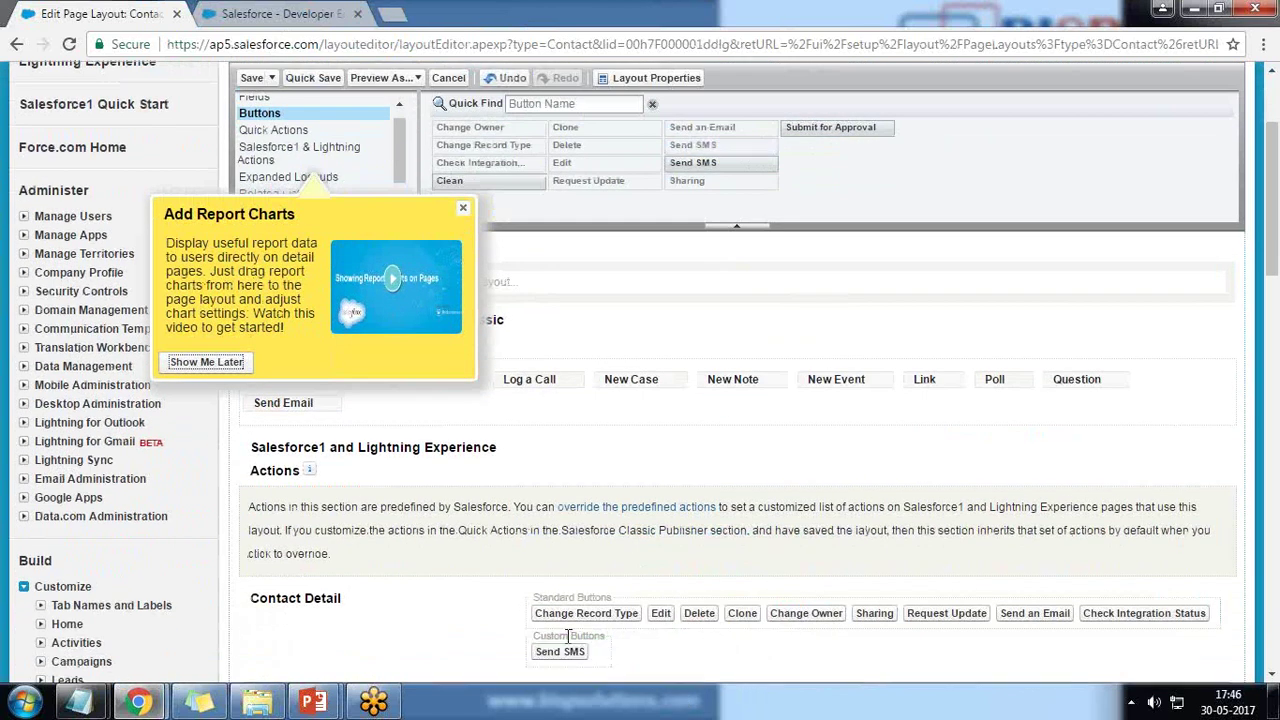
- Drag SMS History and Scheduled SMS related lists into the Contact Layout, then save and confirm overwrite
left_click(463, 207)
scroll(735, 494, "down", 4)
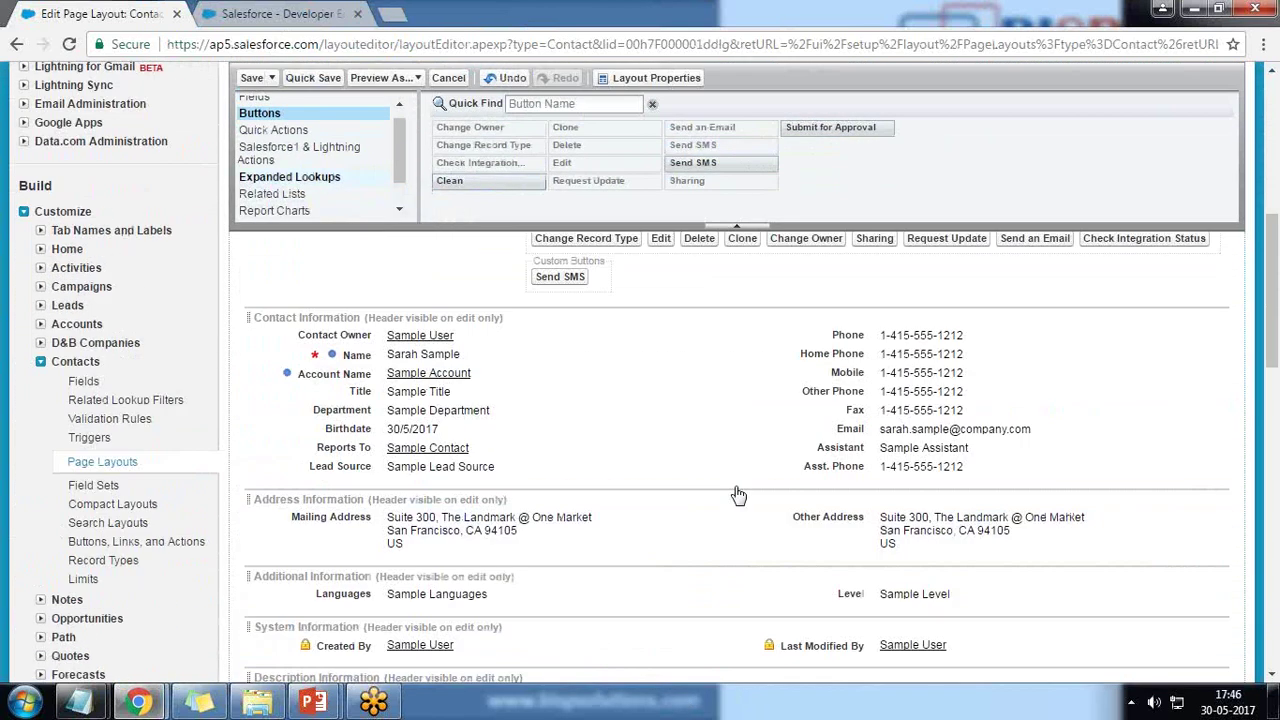
left_click(274, 195)
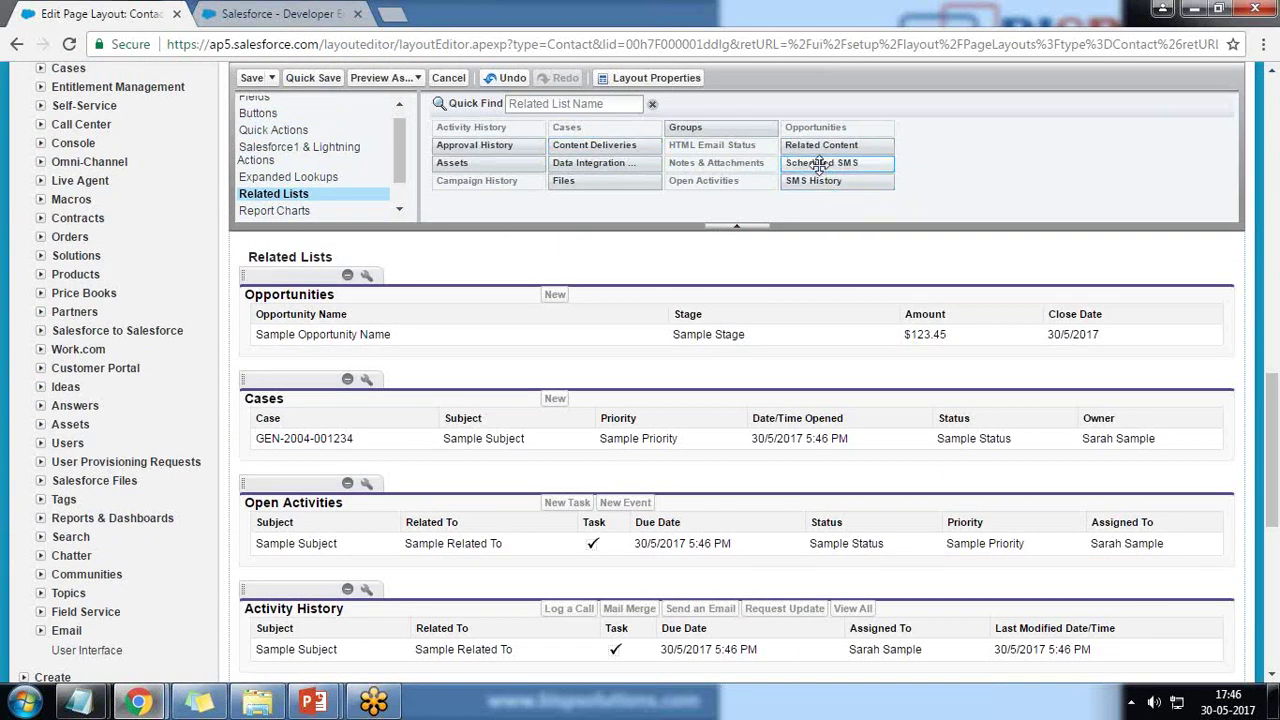
scroll(850, 188, "down", 2)
left_click_drag(852, 188, 300, 392)
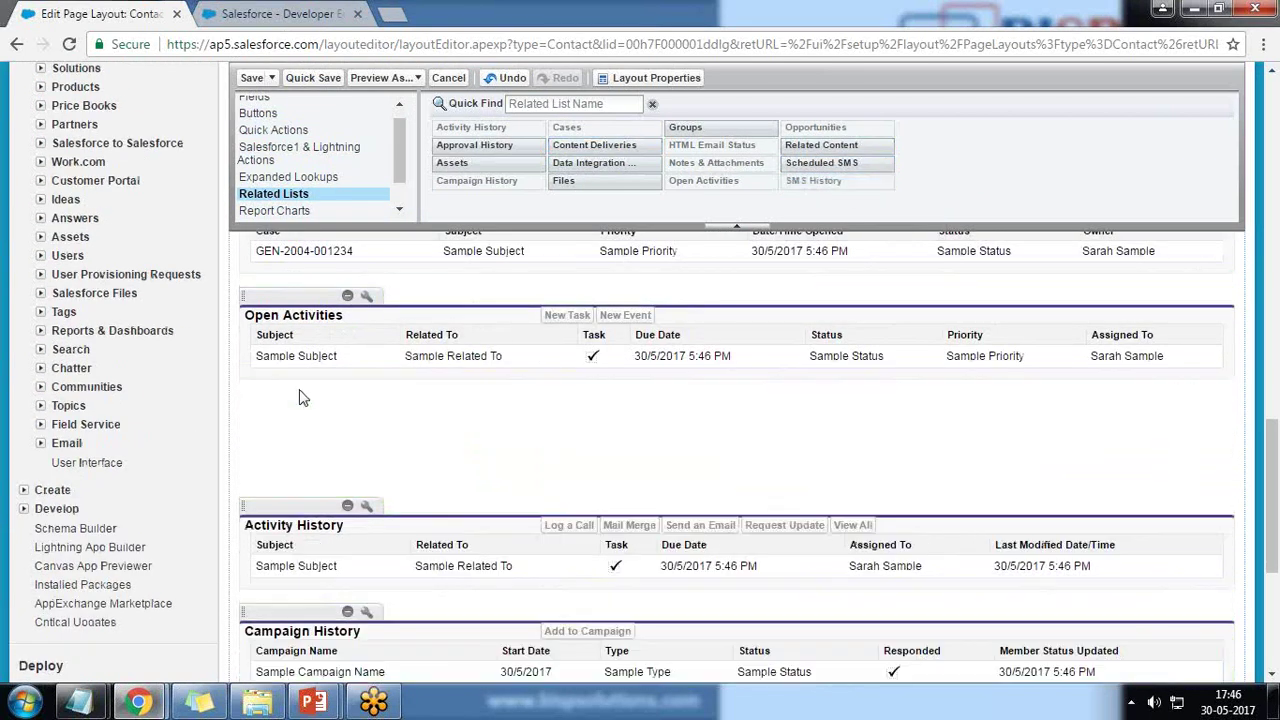
left_click_drag(821, 162, 354, 460)
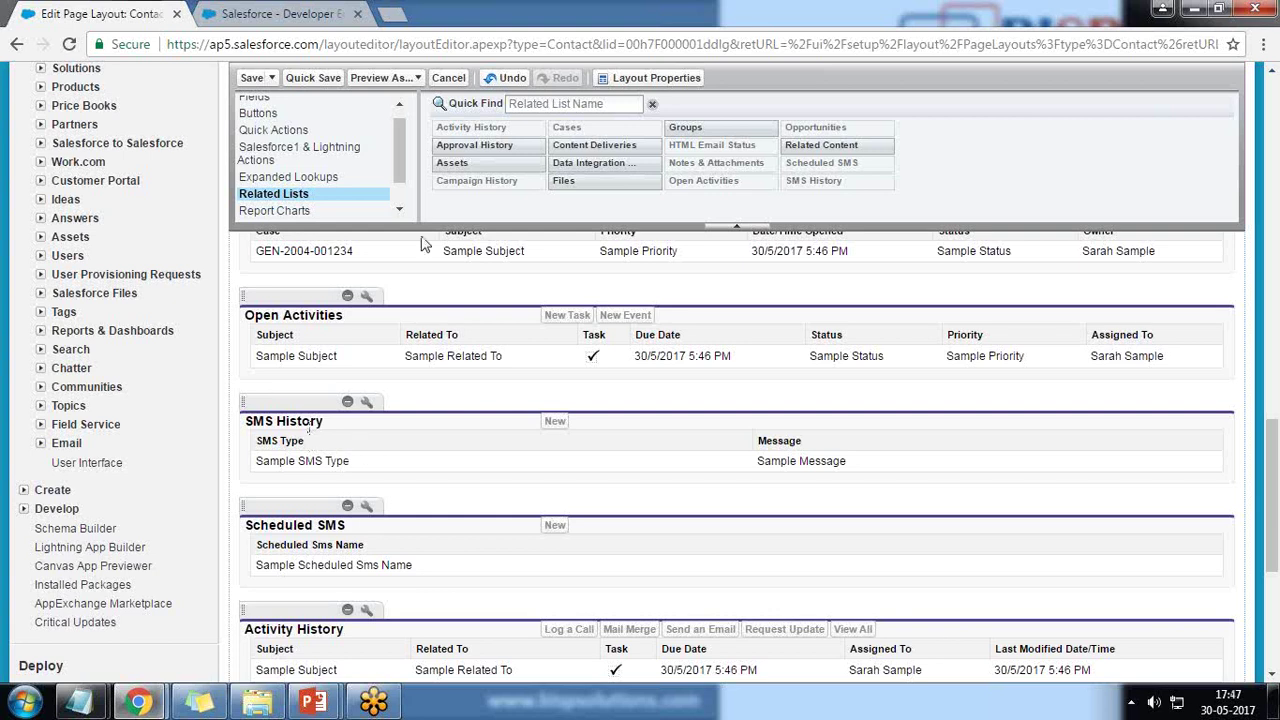
left_click(252, 80)
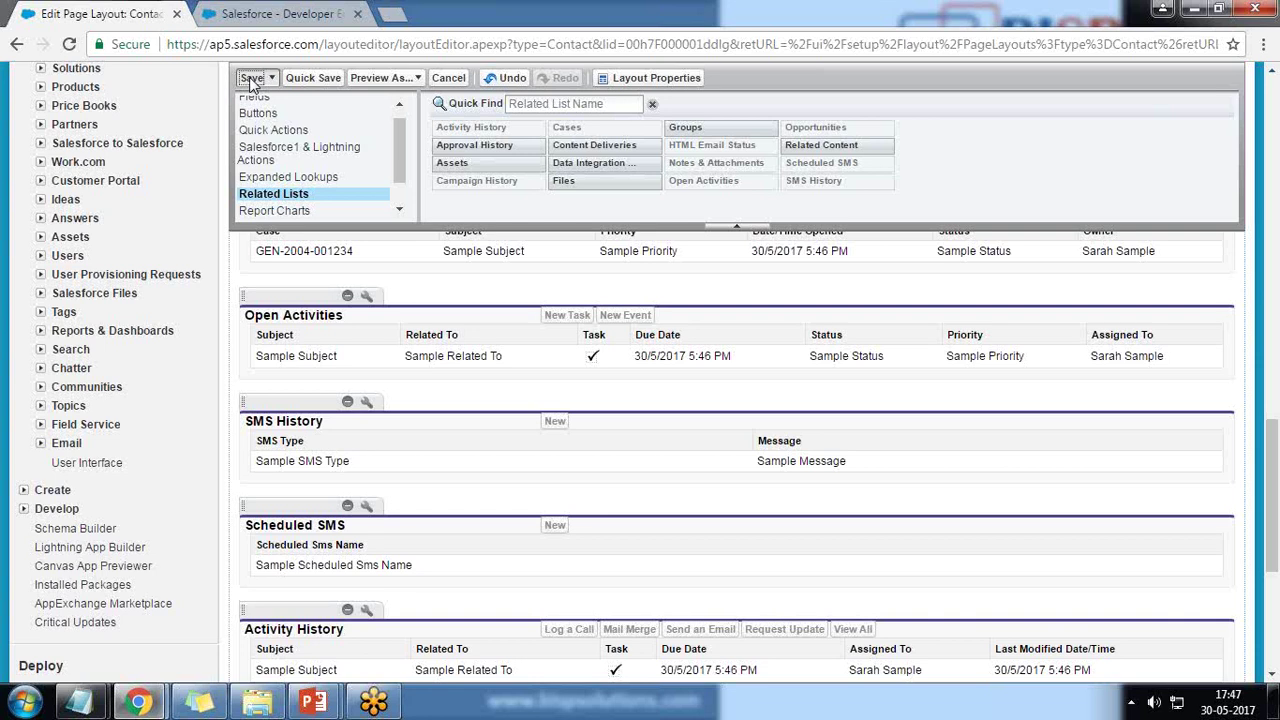
left_click(548, 440)
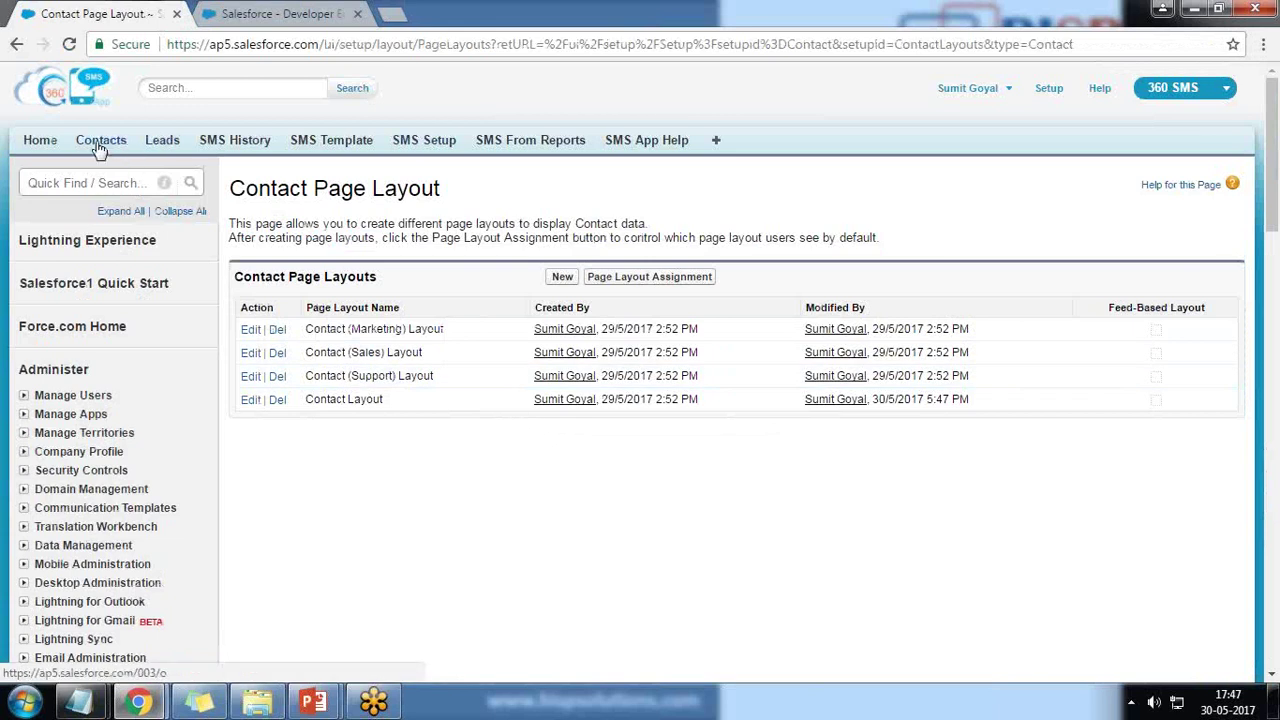
- Start a new contact and enter its first and last name
left_click(104, 140)
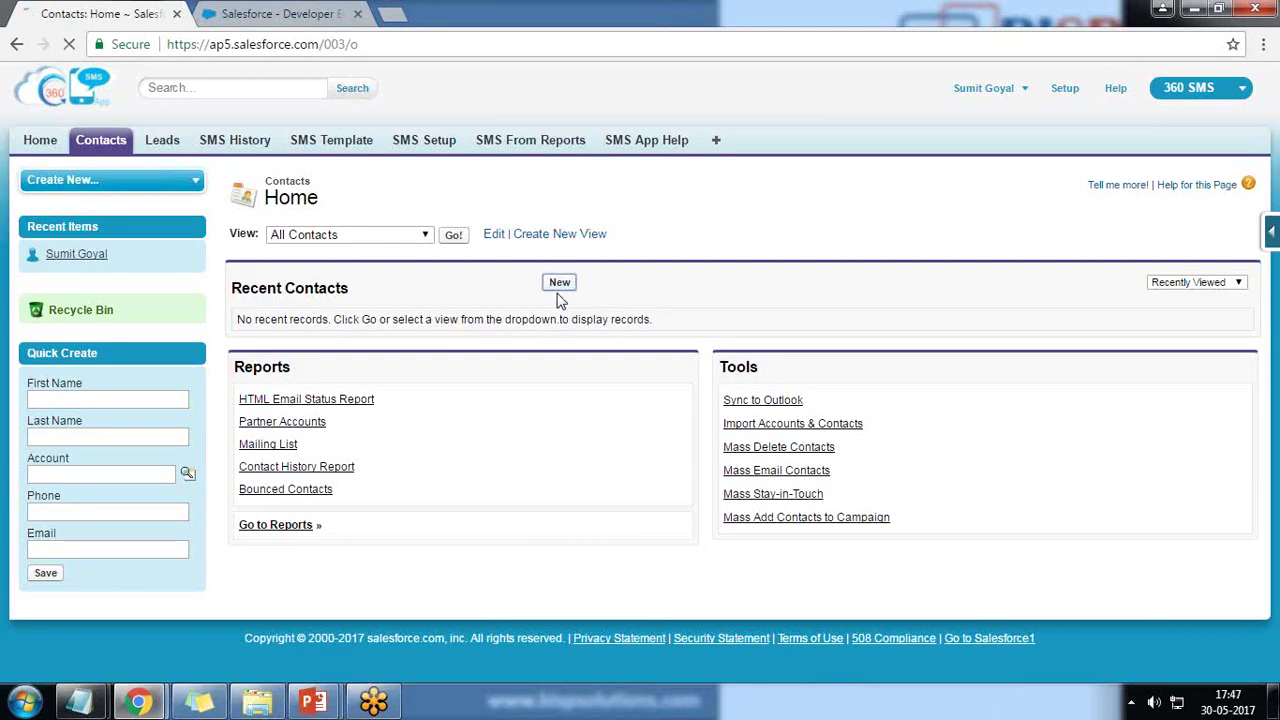
left_click(559, 289)
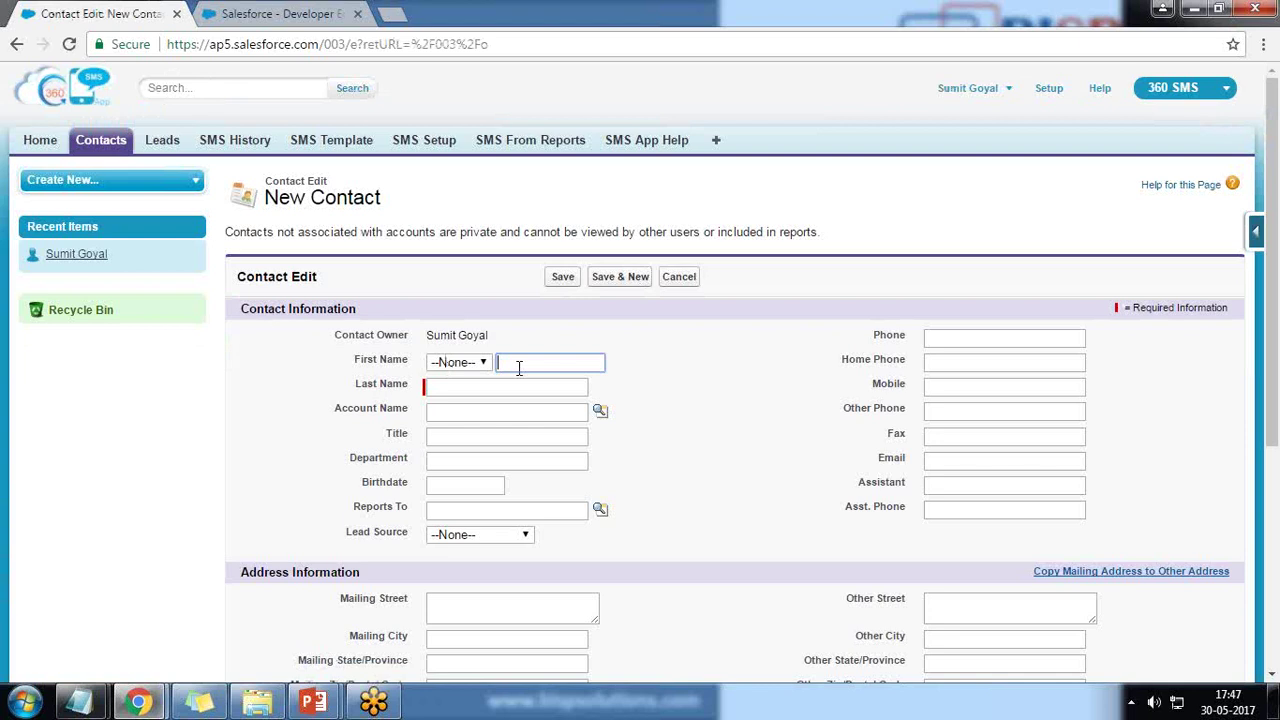
key("Tab")
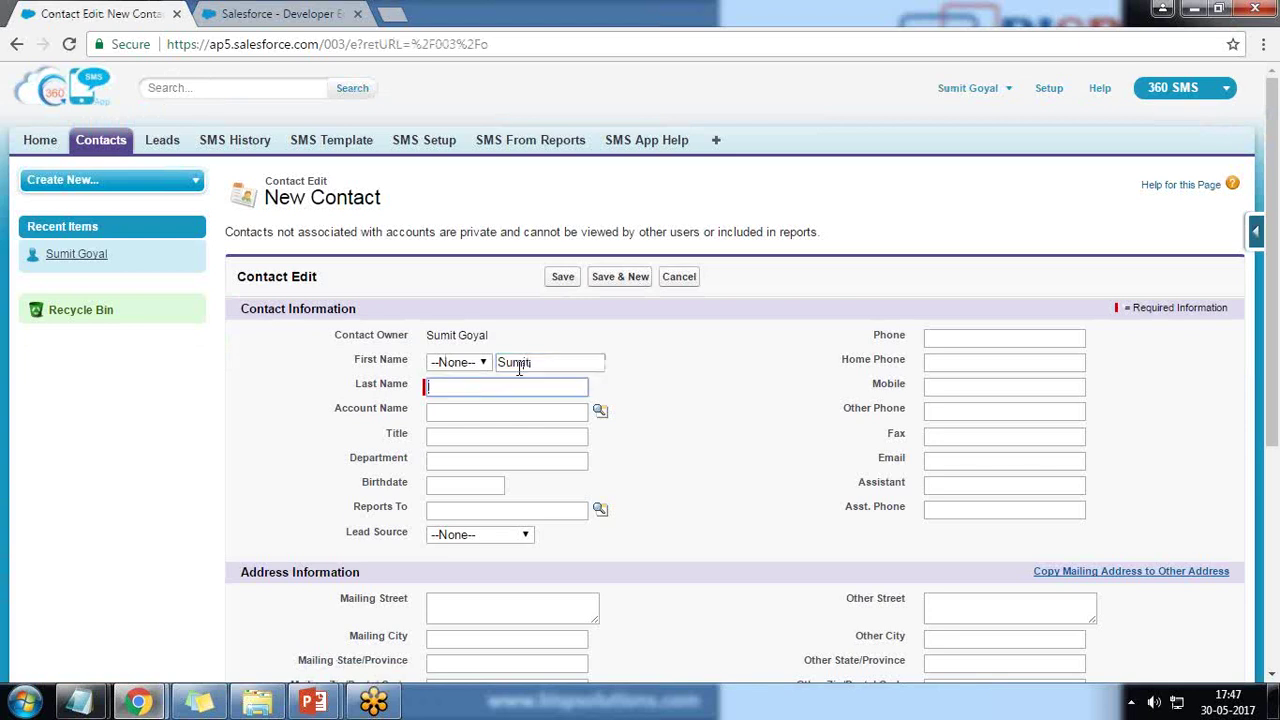
key("Tab")
- Fill Phone and Mobile with the same number using the autofill suggestions
left_click(1040, 340)
type("+9")
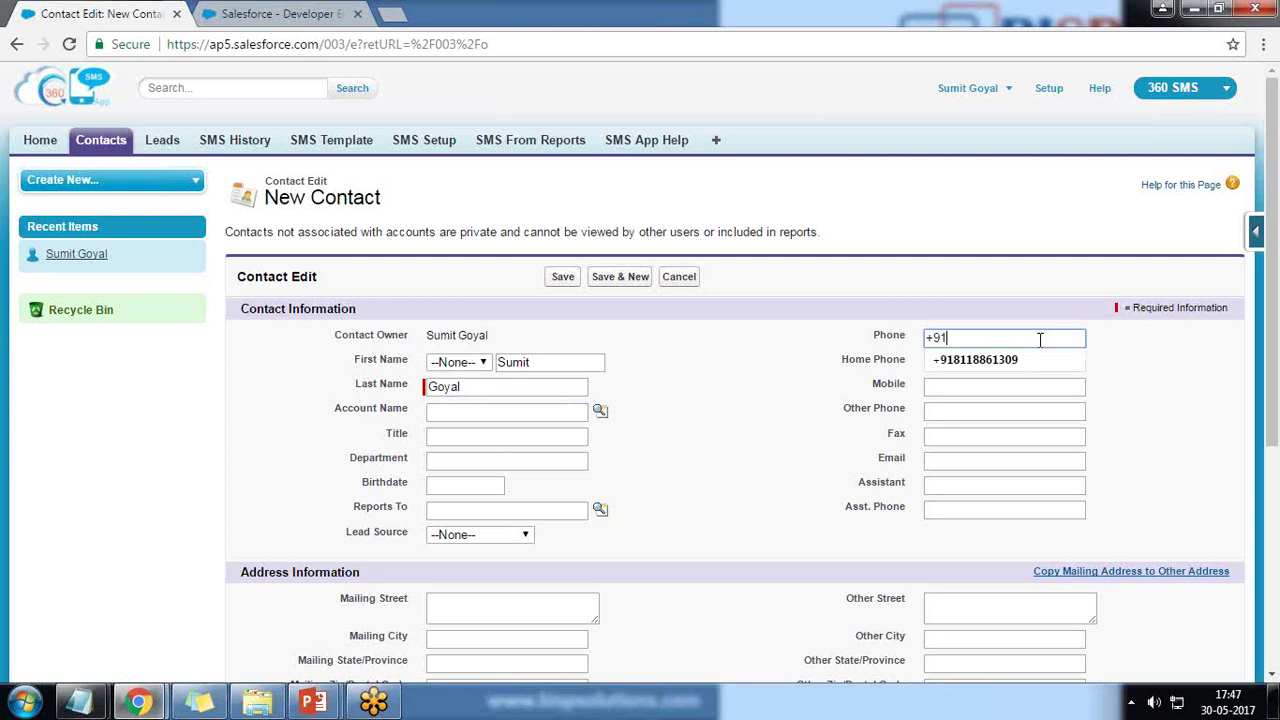
type("1")
key("Down")
key("Tab")
key("Tab")
type("+")
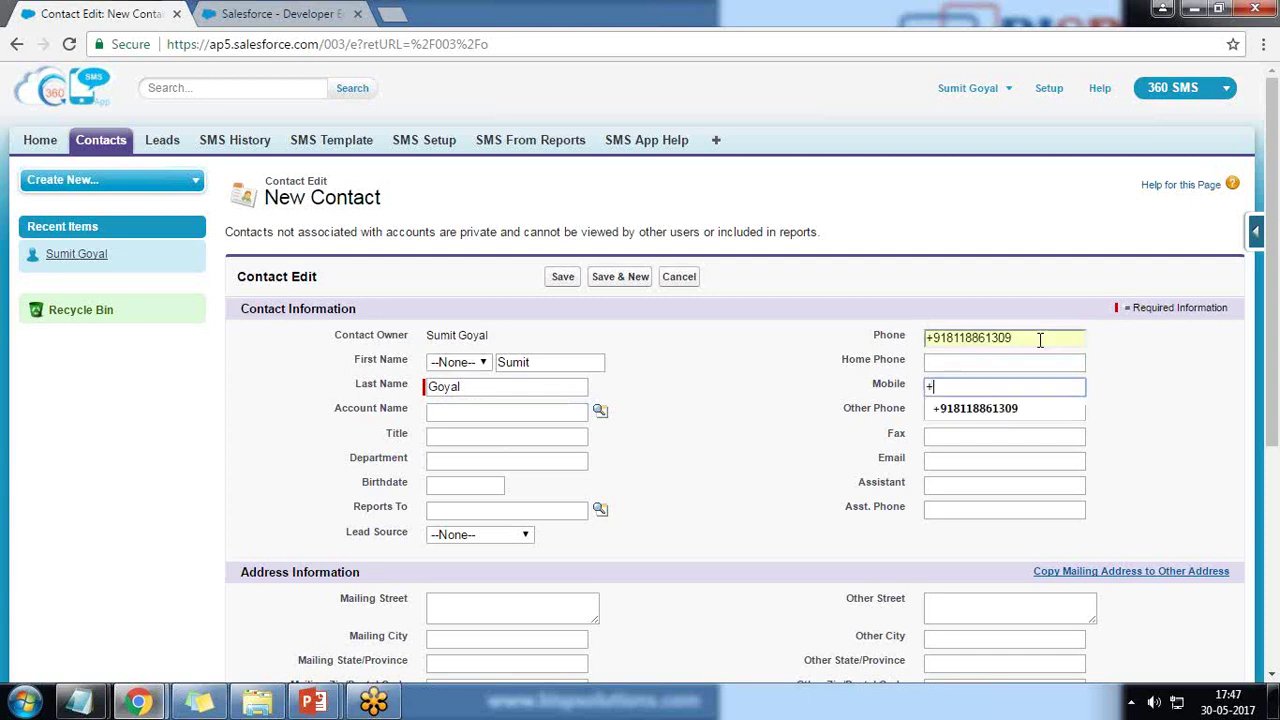
key("Down")
key("Tab")
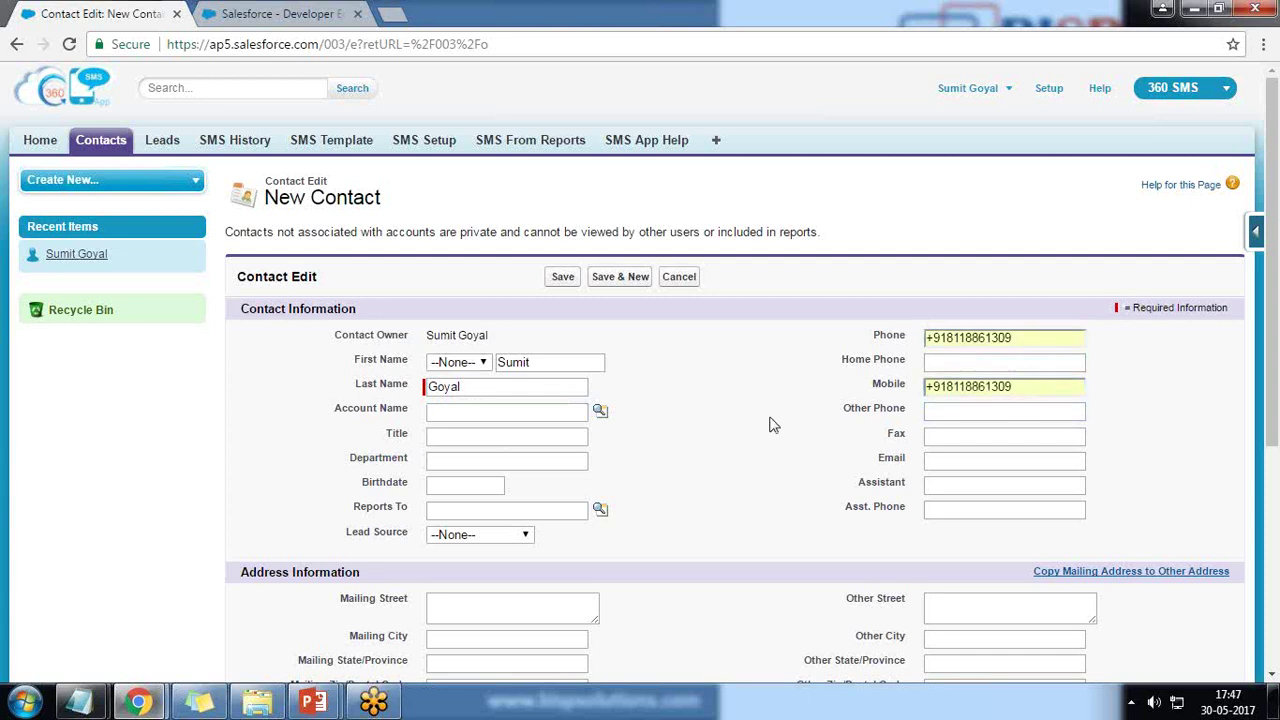
scroll(769, 423, "down", 5)
- Save the contact, check its SMS History and Scheduled SMS lists, then go back to its page
left_click(563, 591)
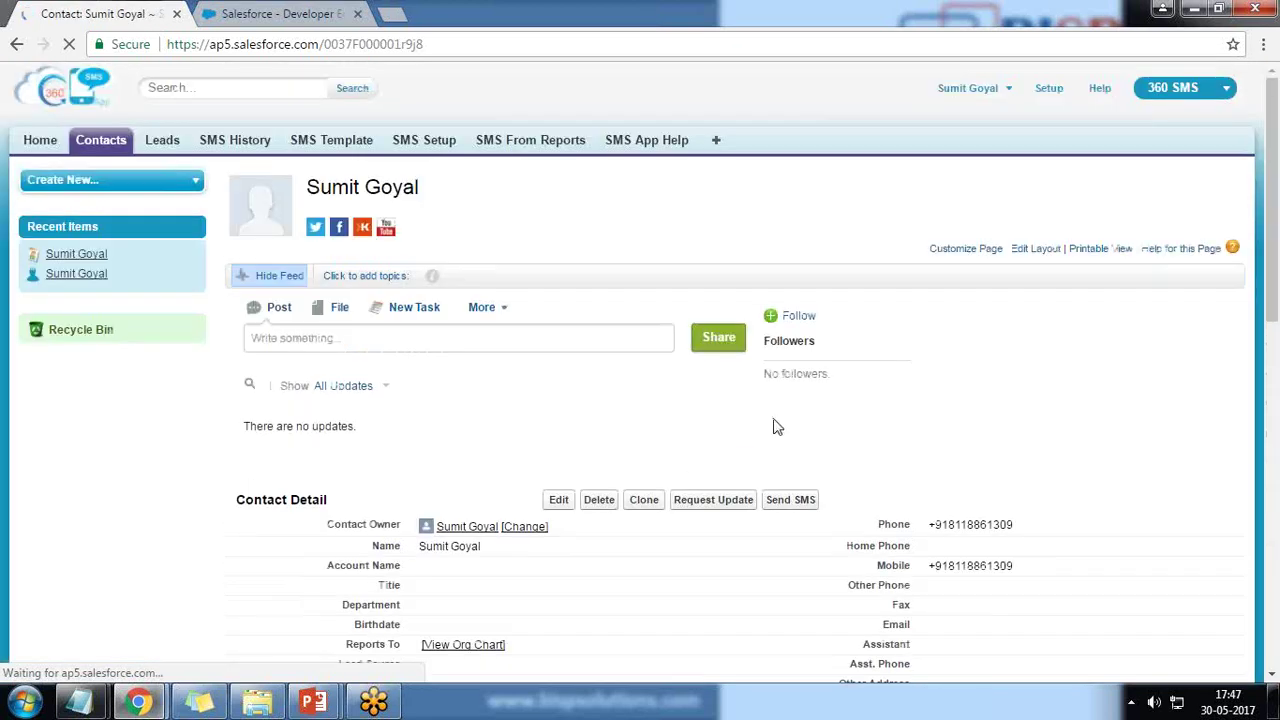
left_click(750, 198)
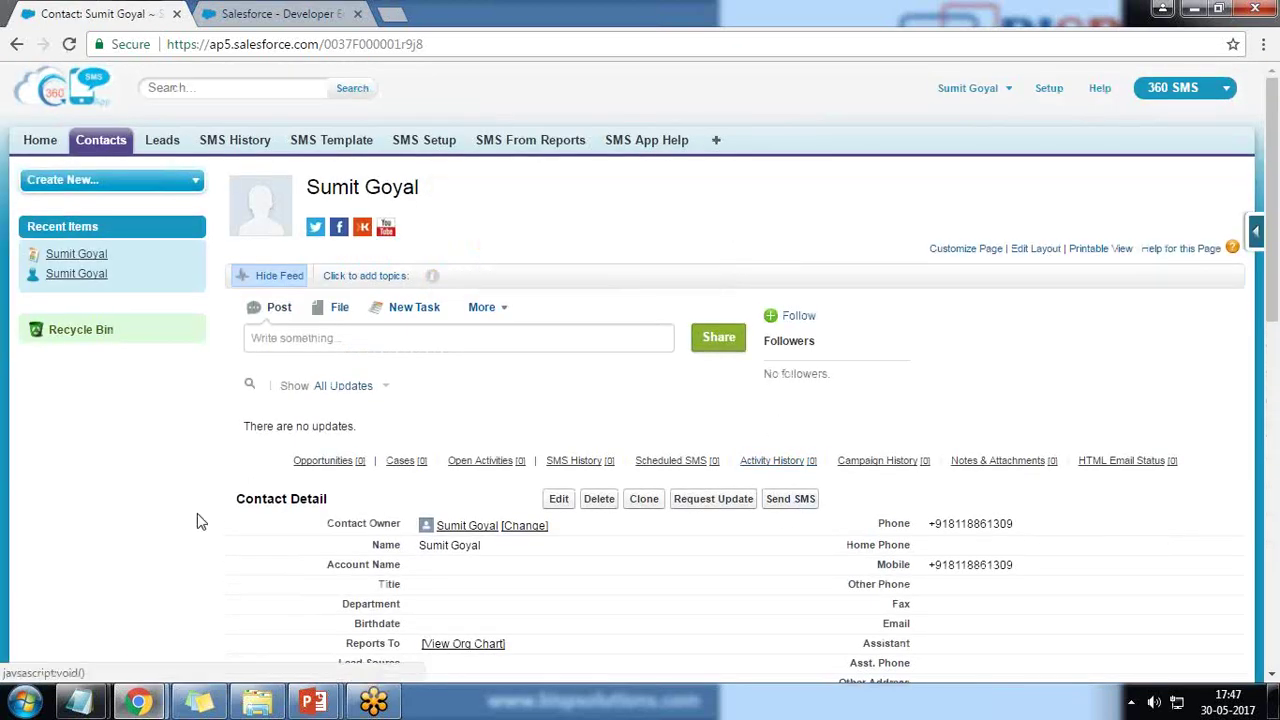
scroll(197, 515, "down", 4)
scroll(197, 508, "down", 3)
left_click_drag(256, 381, 338, 377)
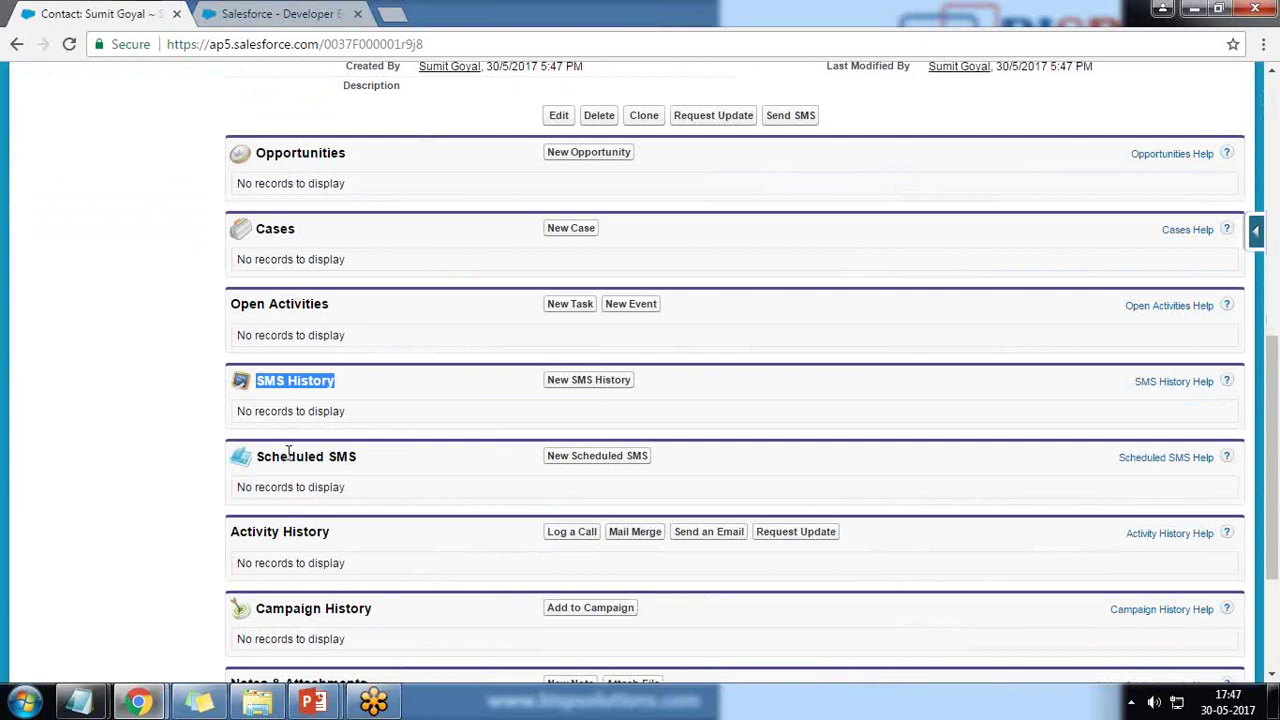
left_click_drag(262, 457, 354, 462)
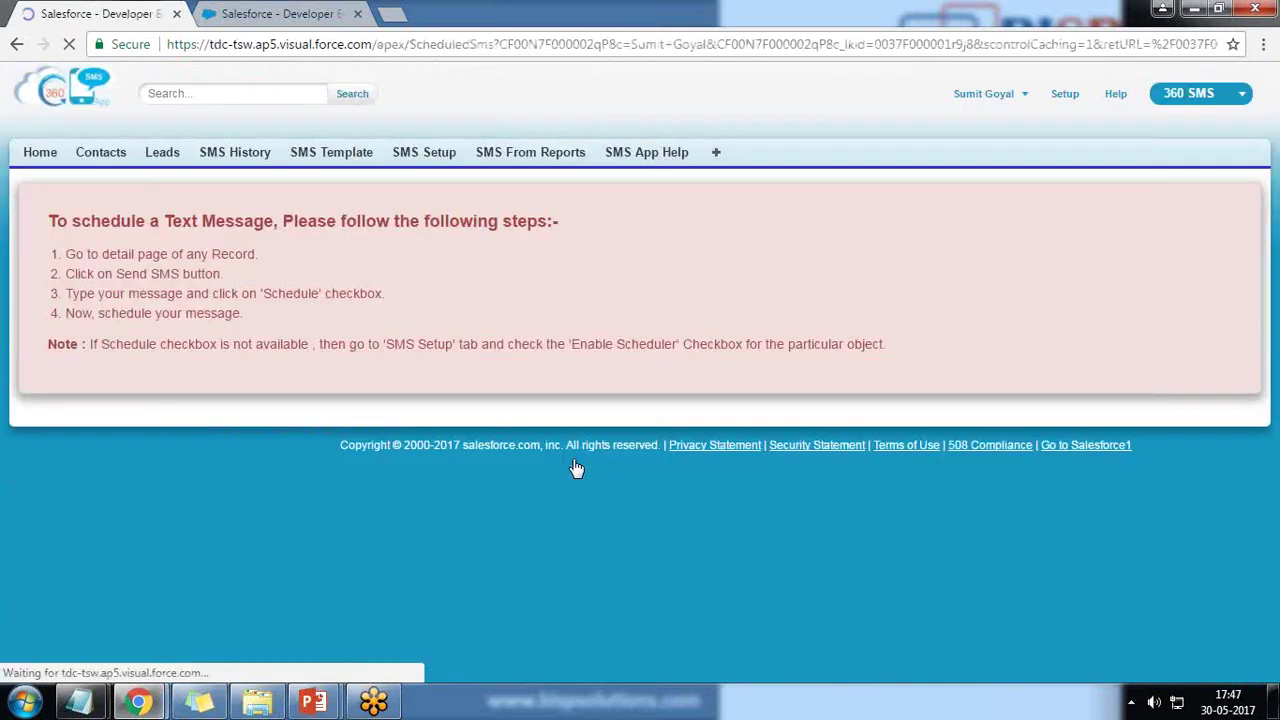
left_click_drag(48, 221, 423, 229)
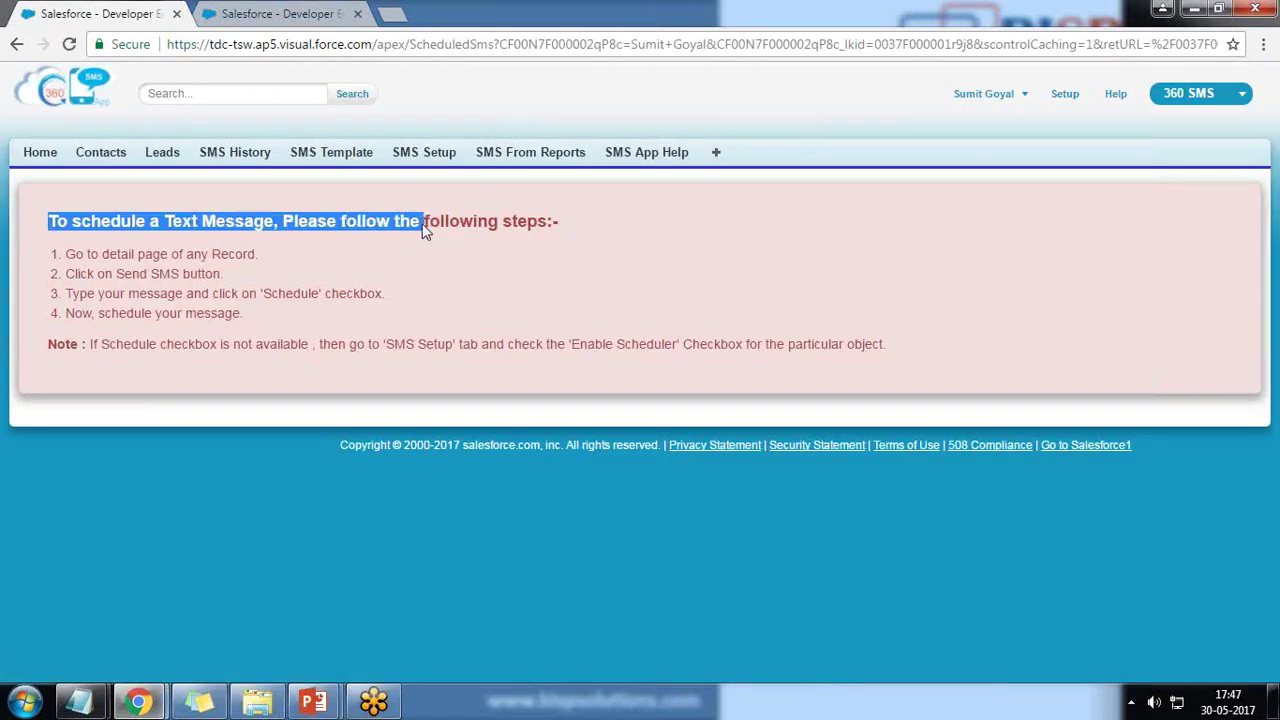
left_click(17, 44)
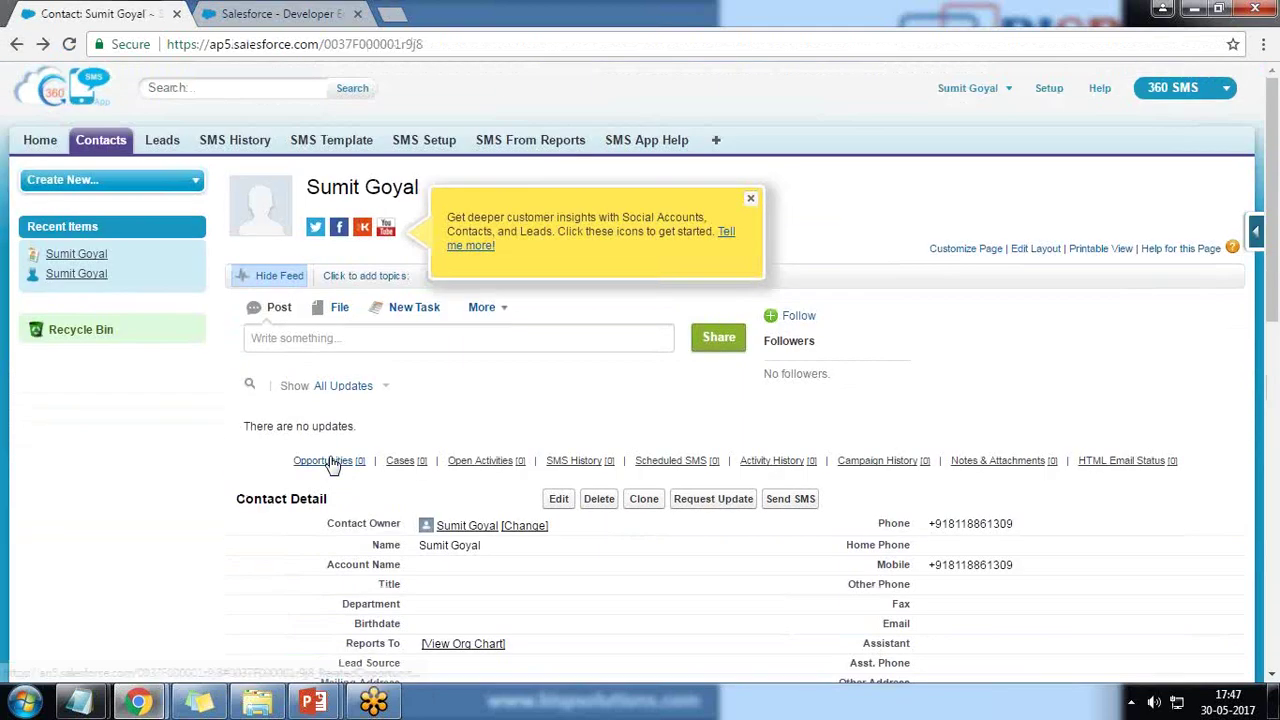
left_click(755, 201)
scroll(786, 523, "down", 2)
- Start a Send SMS to the contact addressed to Mobile Phone with template None
left_click(788, 316)
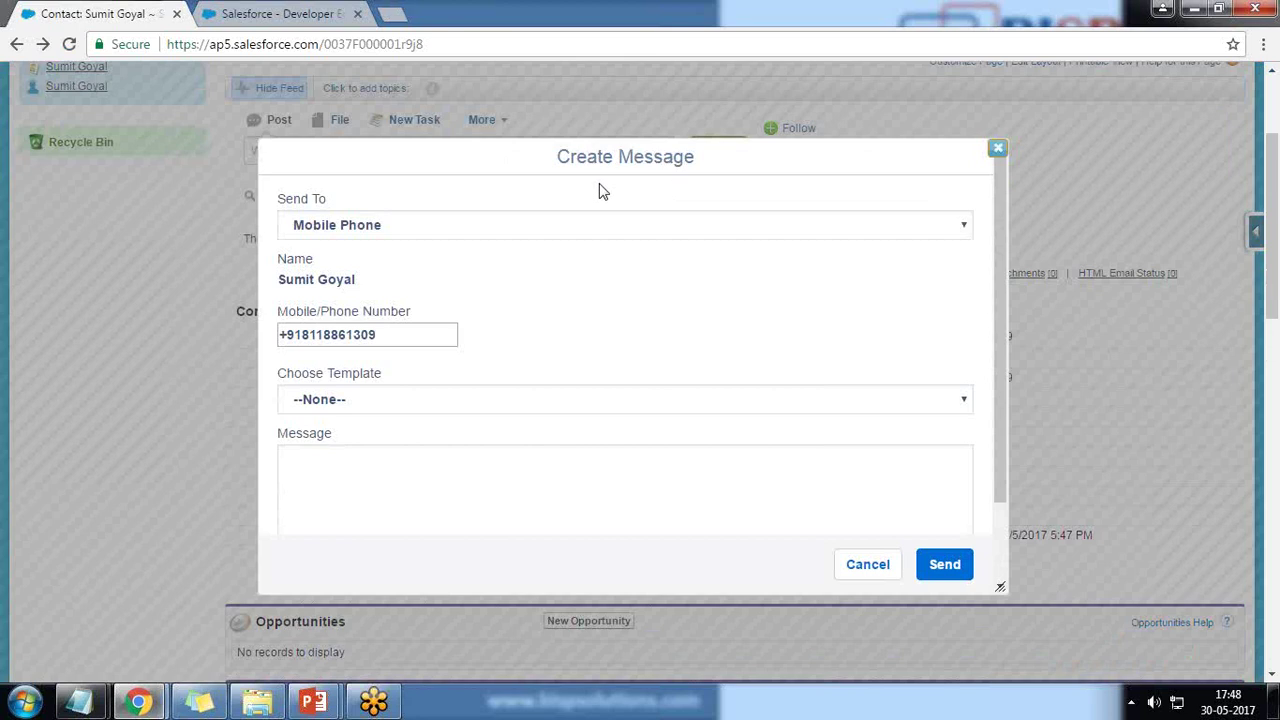
left_click(381, 229)
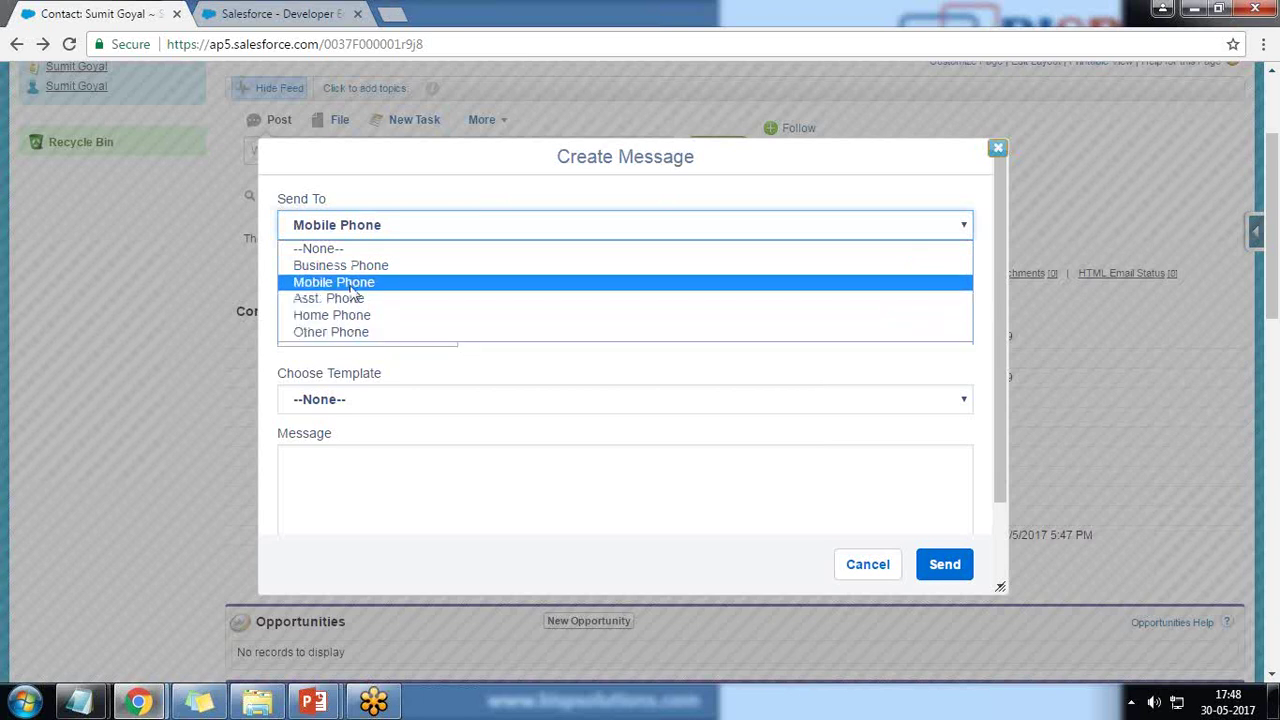
left_click(351, 284)
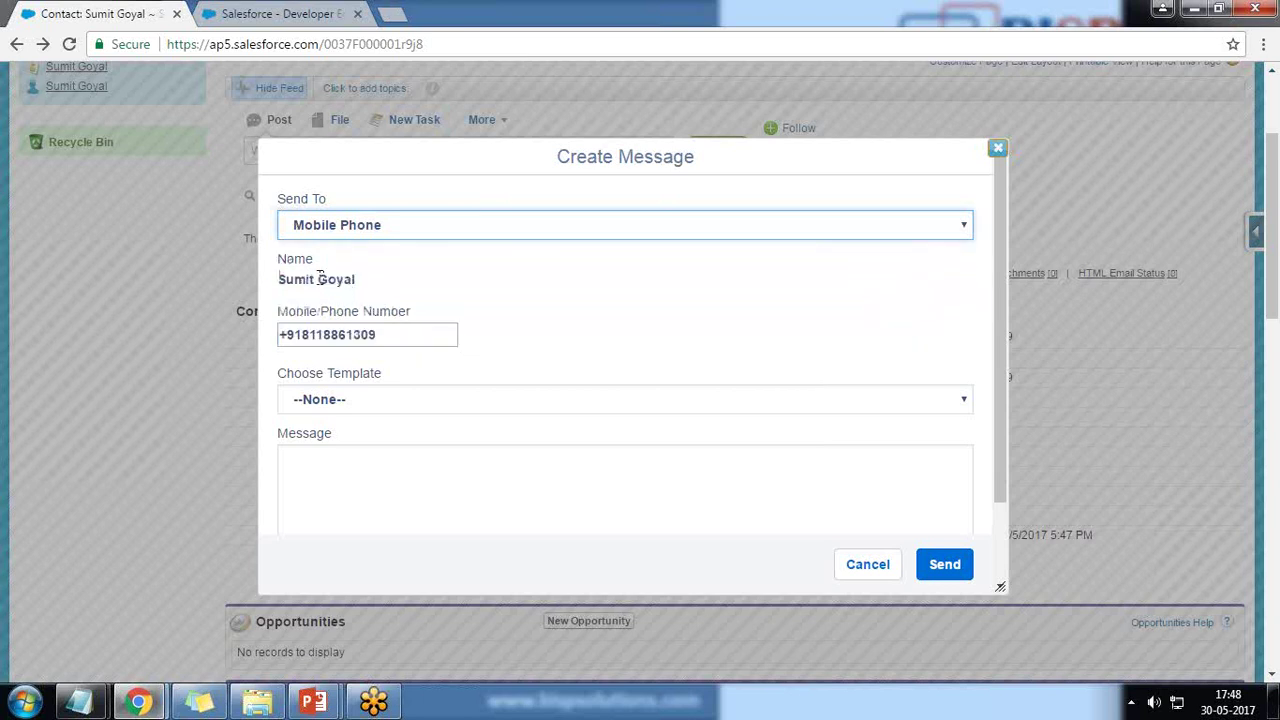
left_click_drag(372, 337, 268, 335)
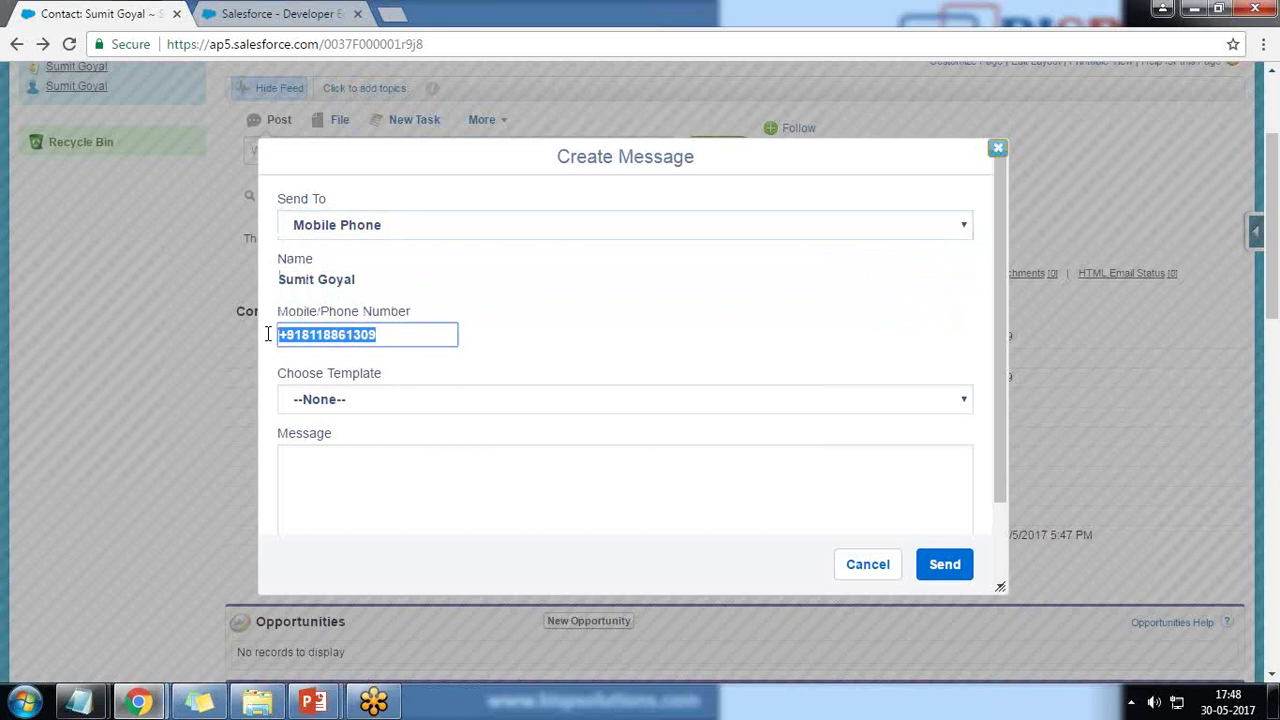
left_click(338, 403)
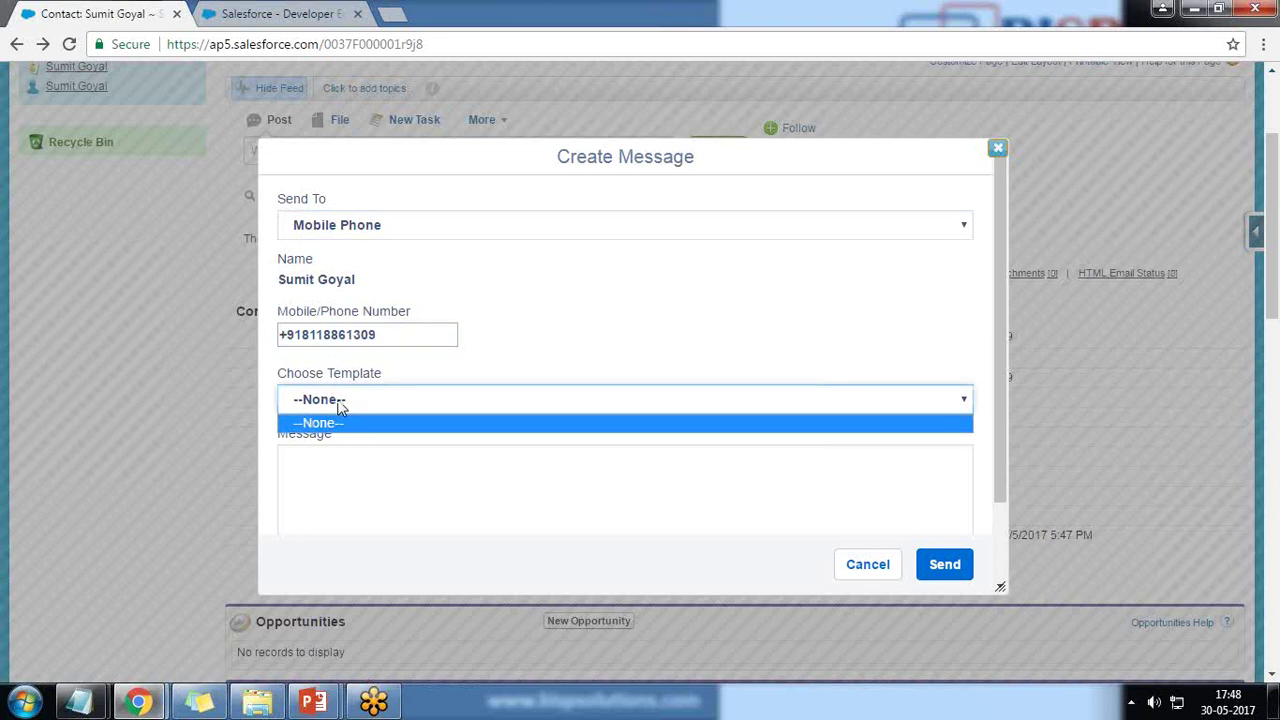
left_click(338, 405)
- Write the message 'Test Message From Salesforce' and send it
left_click(348, 488)
type("Test MN")
type("ssahe")
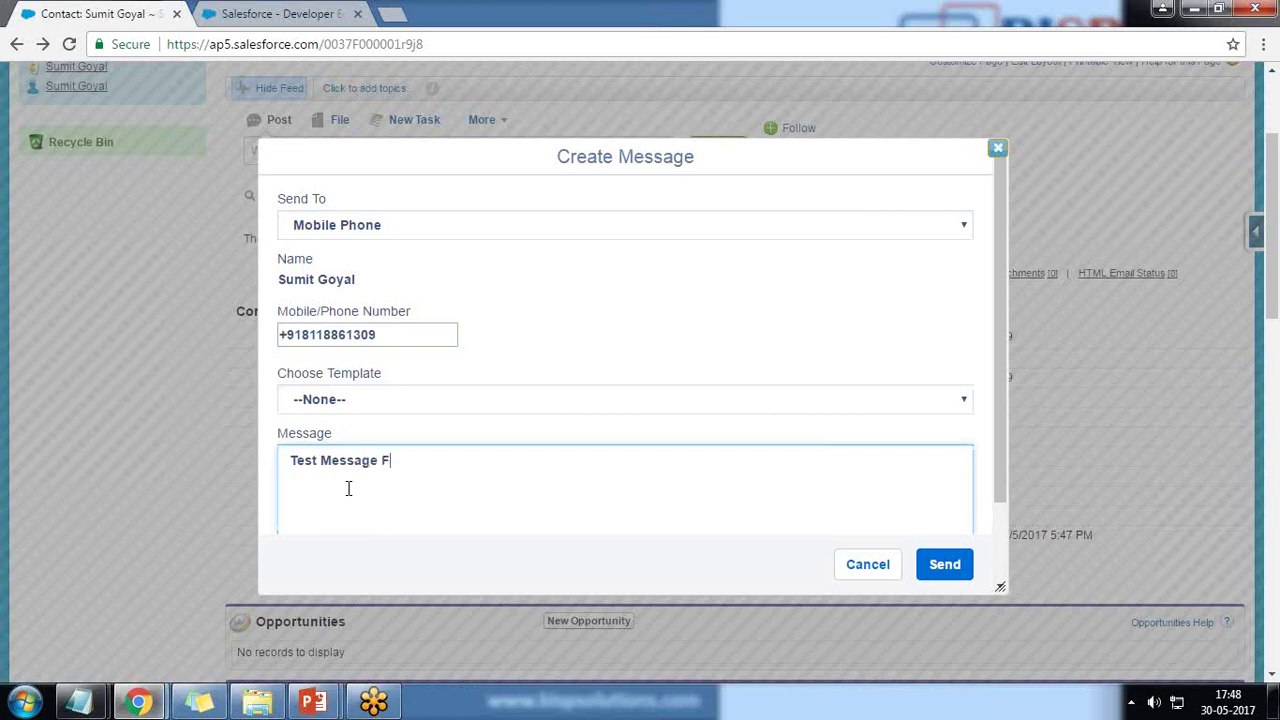
type(" Salesforce")
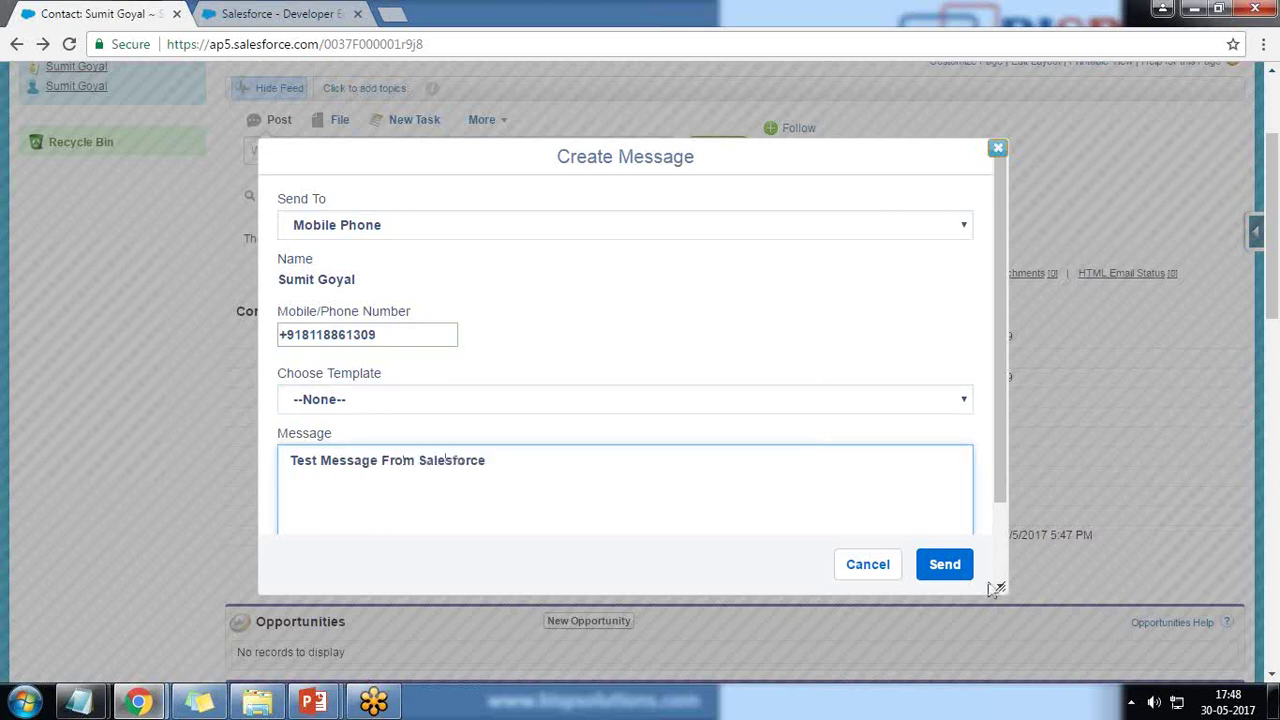
left_click(940, 563)
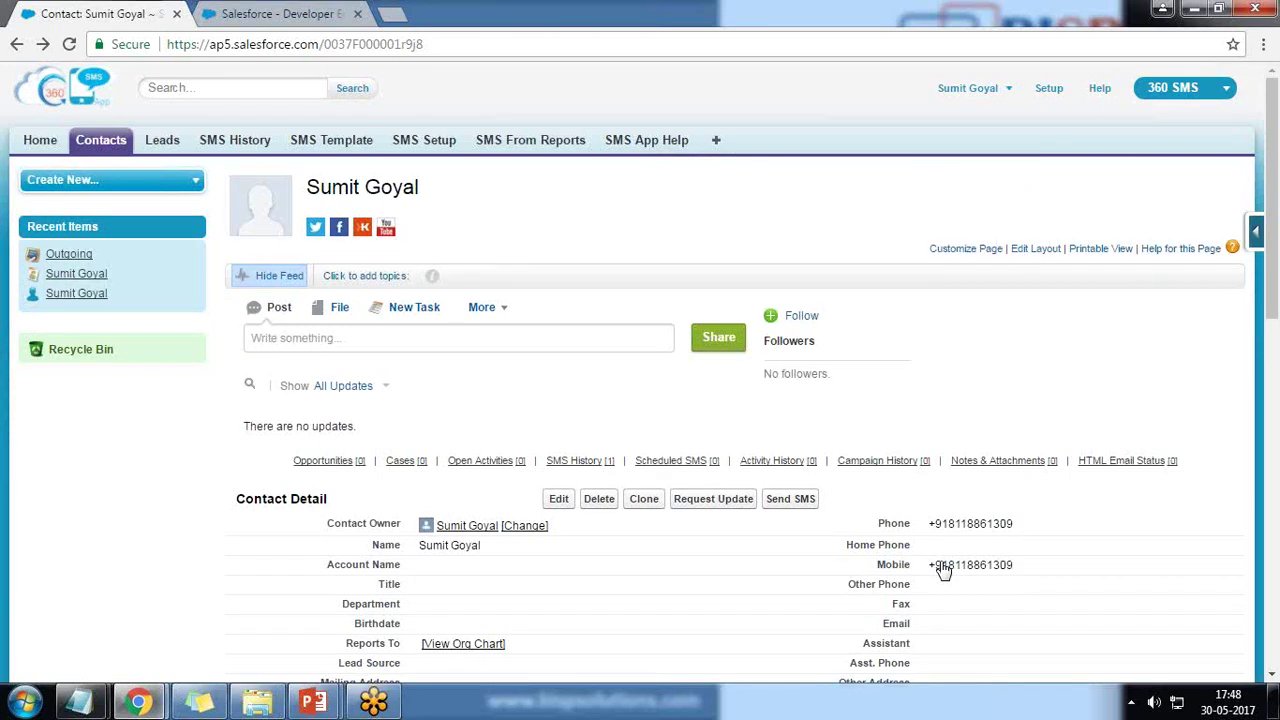
- Check the contact's SMS History list showing the Outgoing test message
double_click(944, 568)
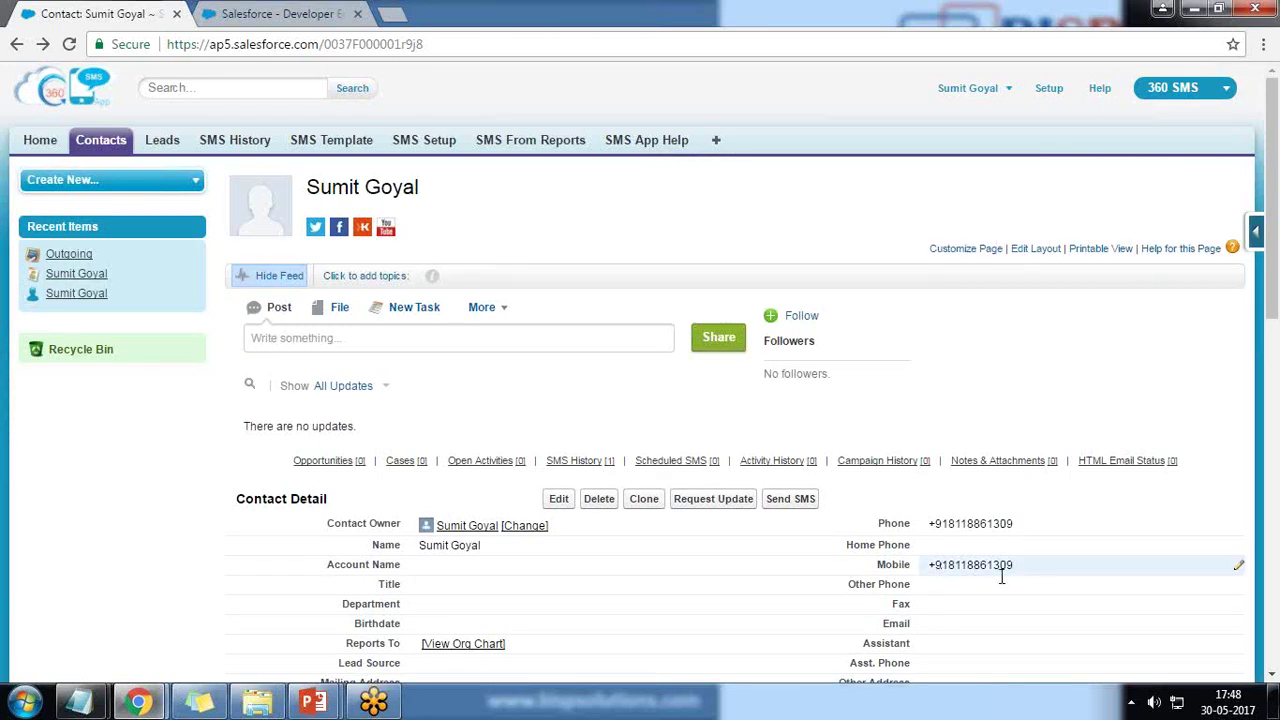
left_click_drag(1013, 565, 941, 565)
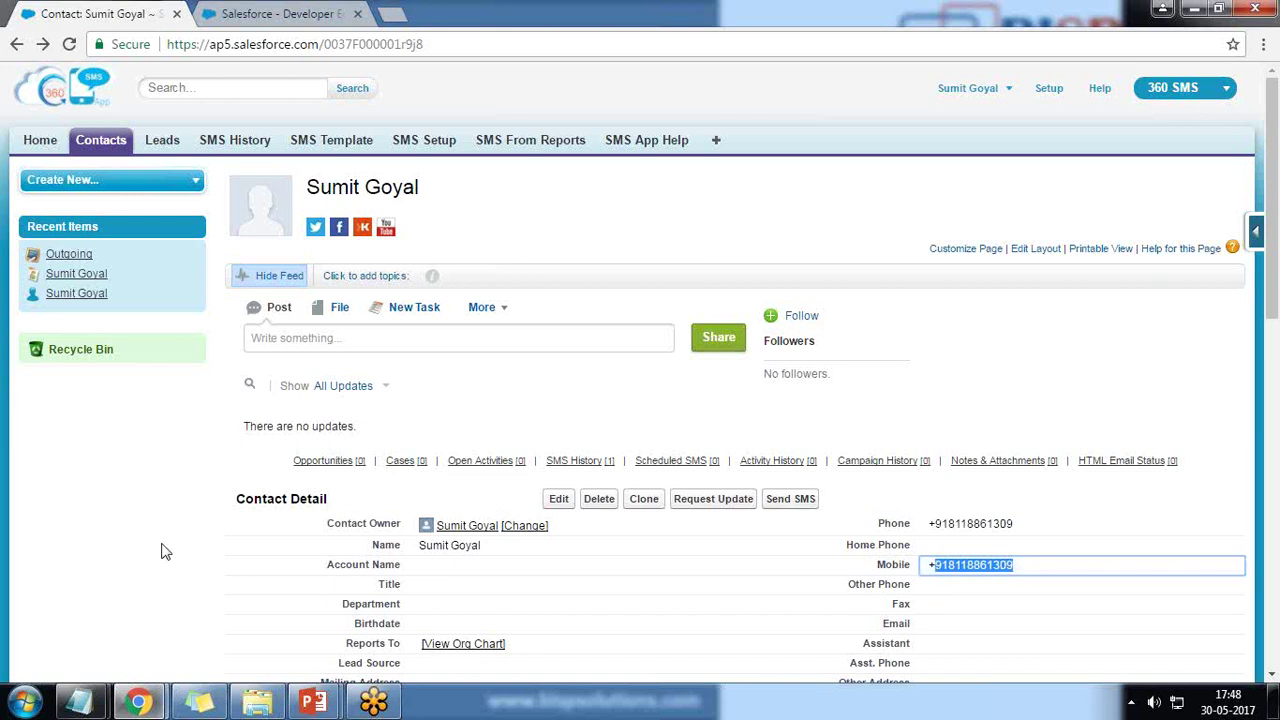
scroll(163, 547, "down", 6)
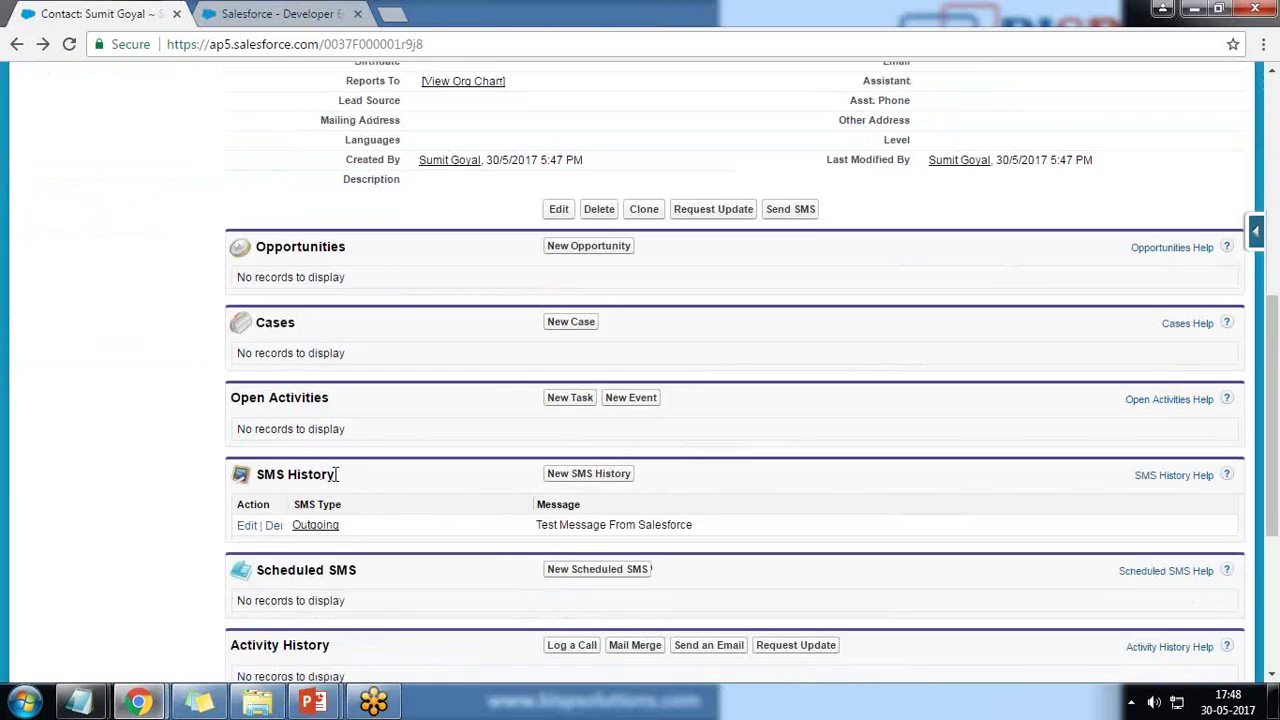
left_click_drag(336, 474, 265, 474)
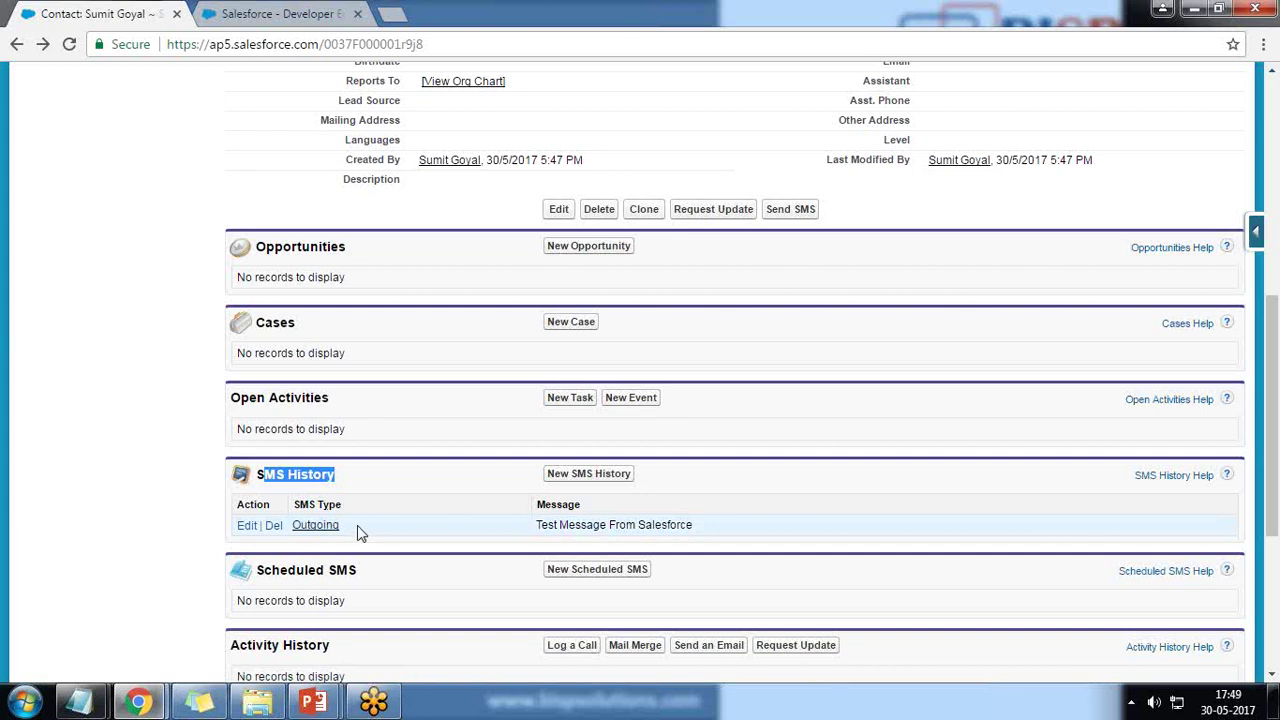
left_click_drag(353, 525, 312, 534)
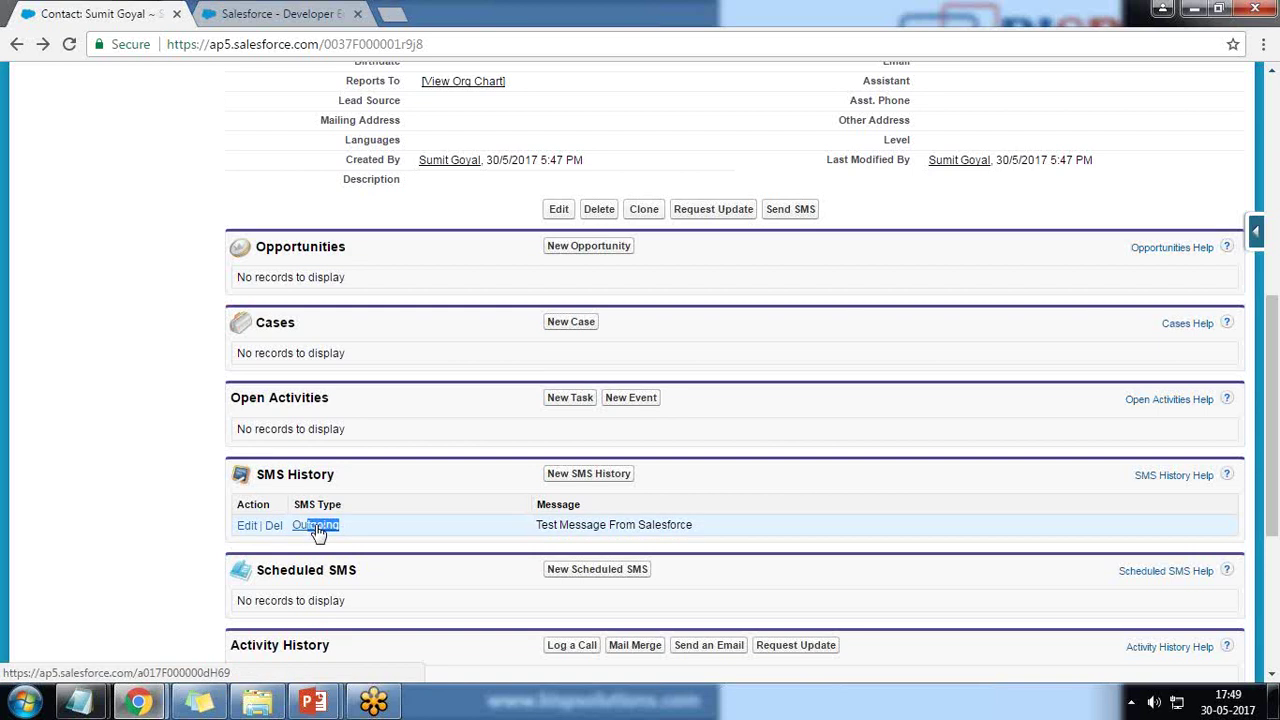
left_click(366, 537)
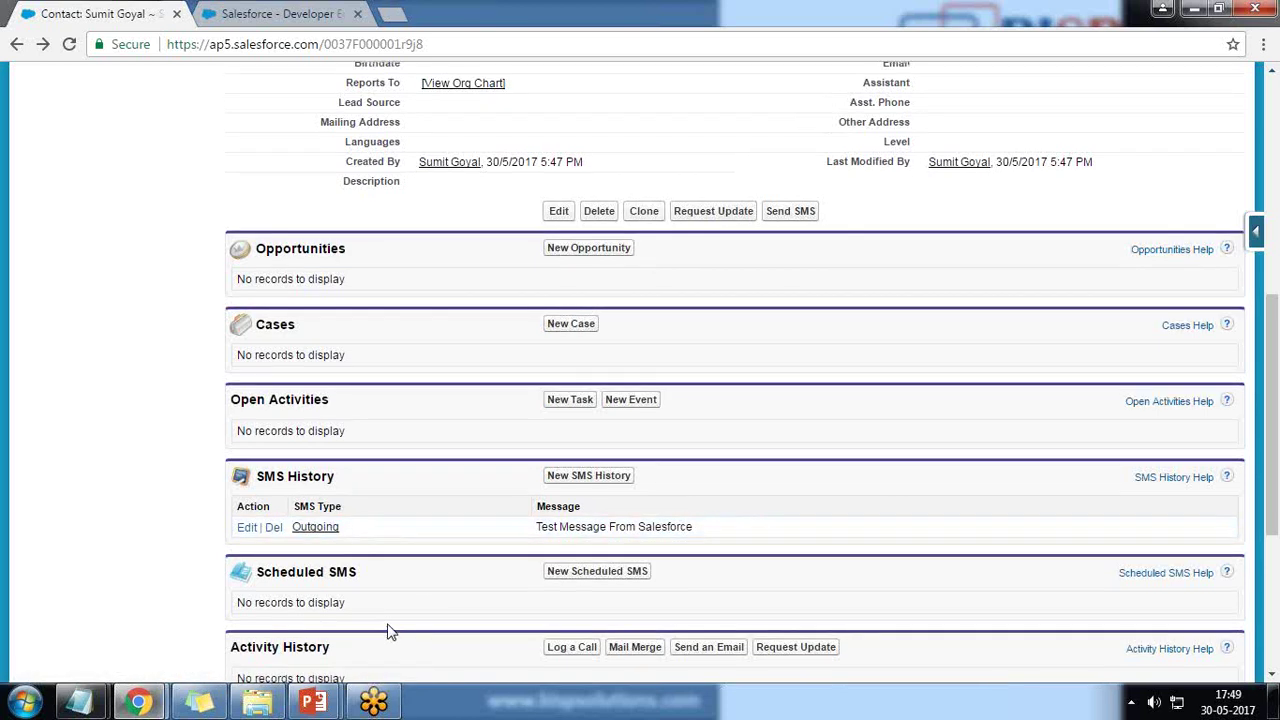
scroll(389, 629, "up", 6)
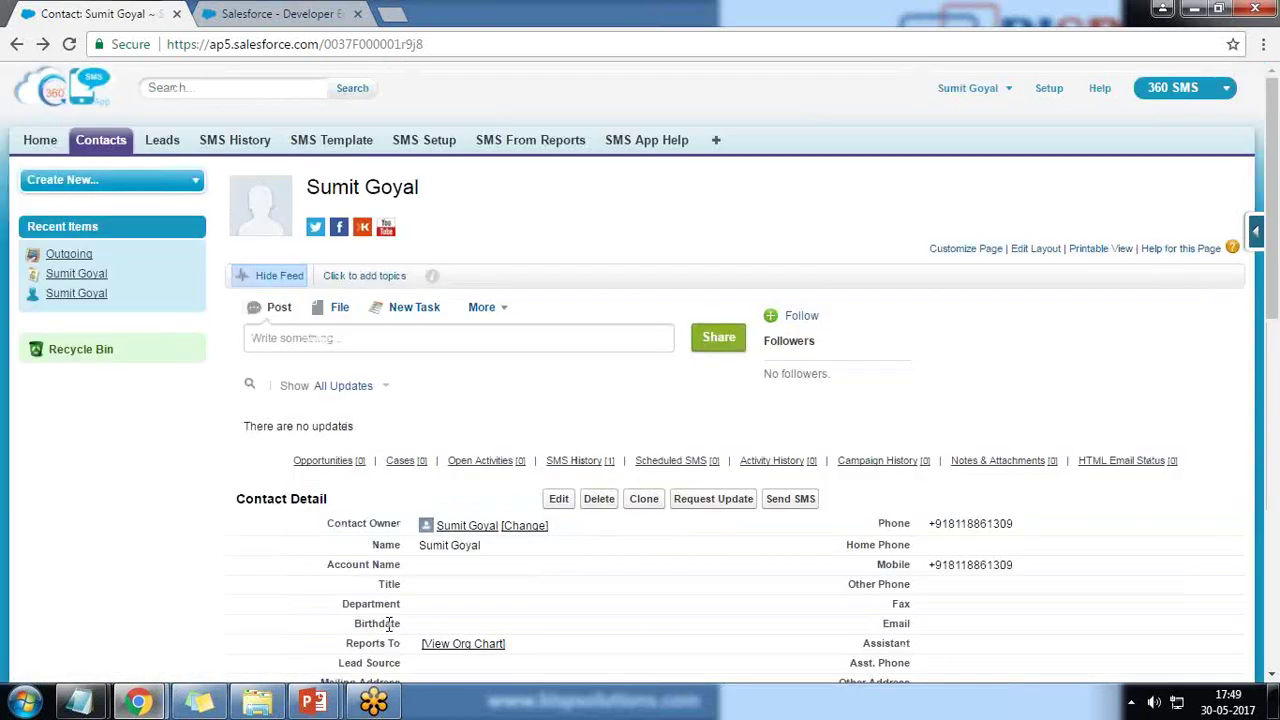
- Open the Outgoing record in SMS History to verify delivery, then the SMS Template home
left_click(238, 143)
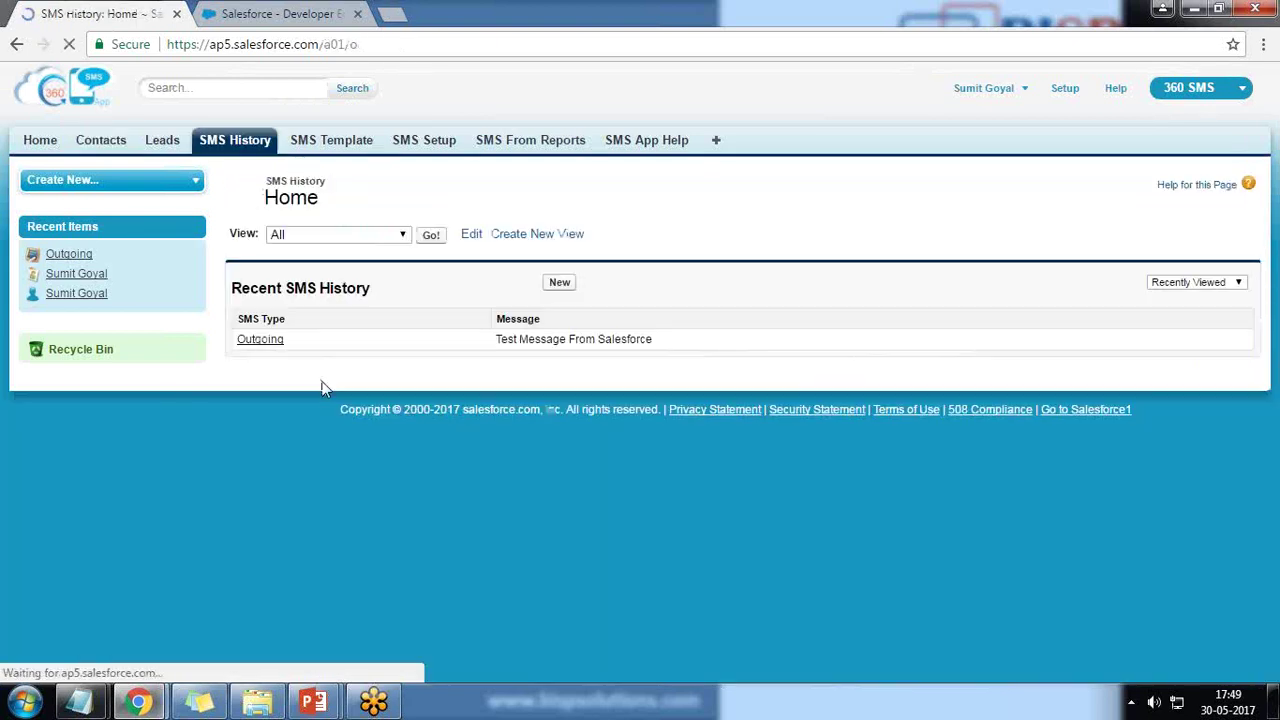
left_click(260, 343)
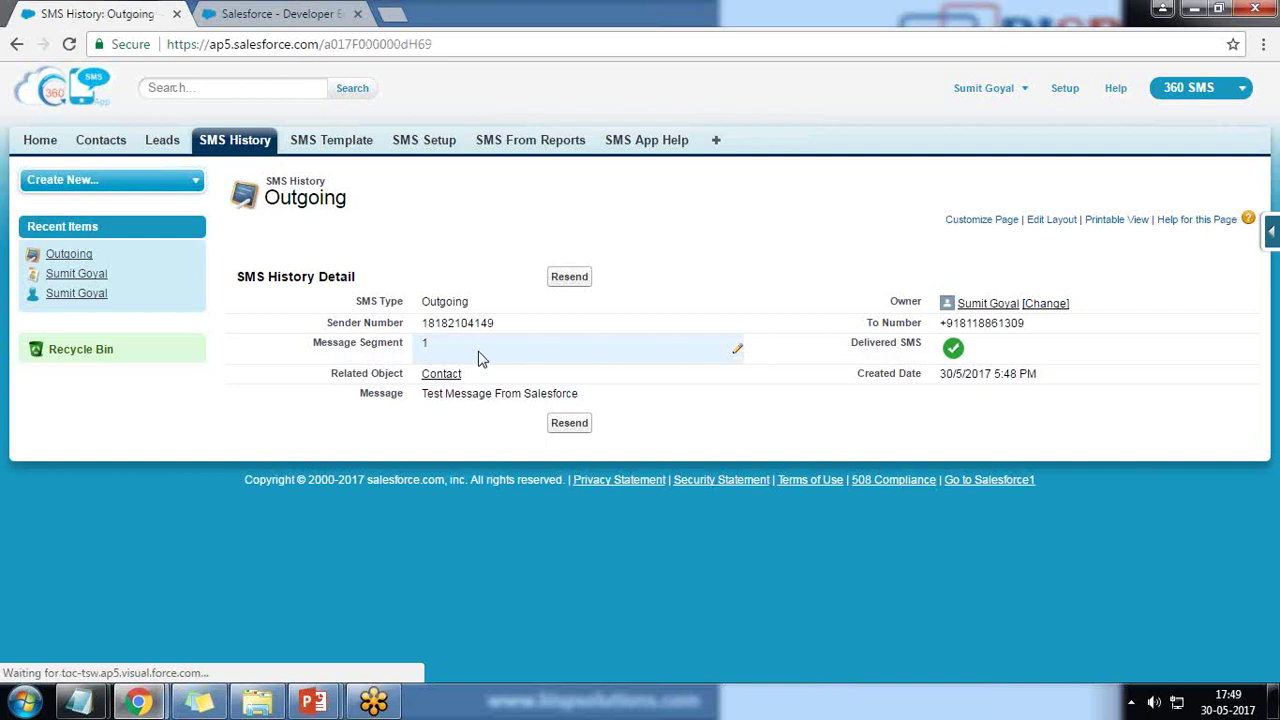
double_click(945, 323)
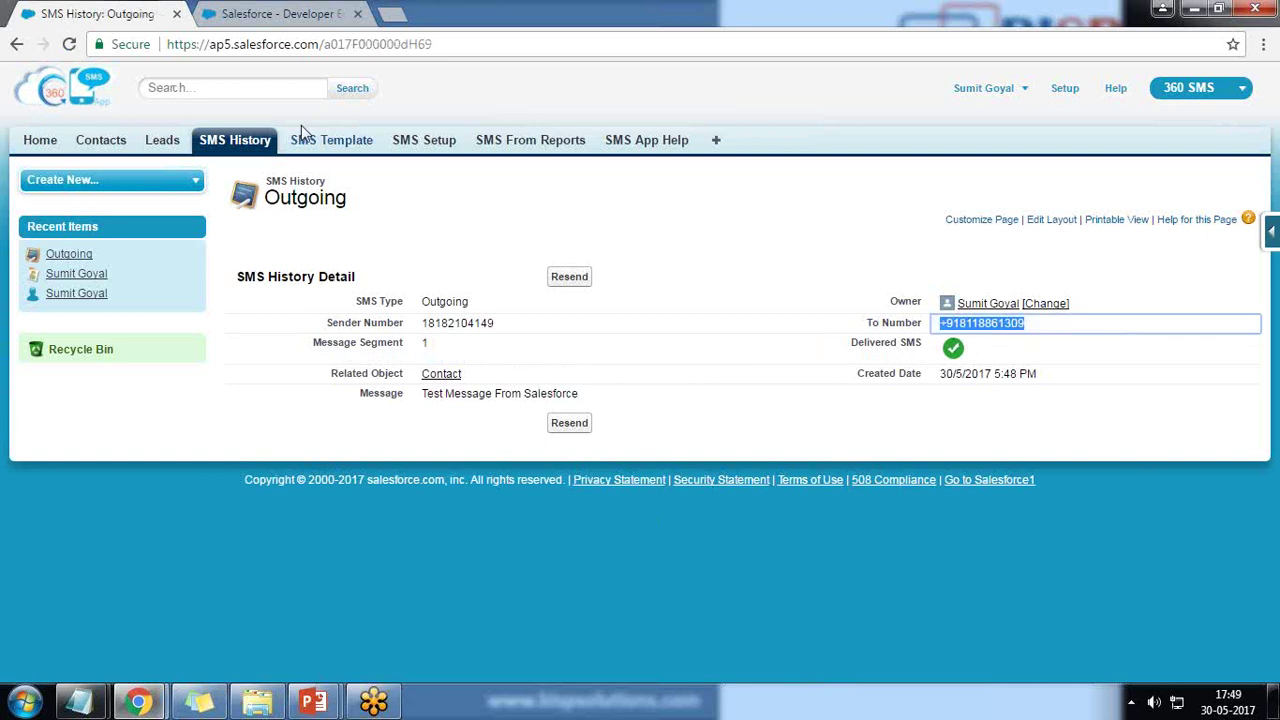
left_click(340, 145)
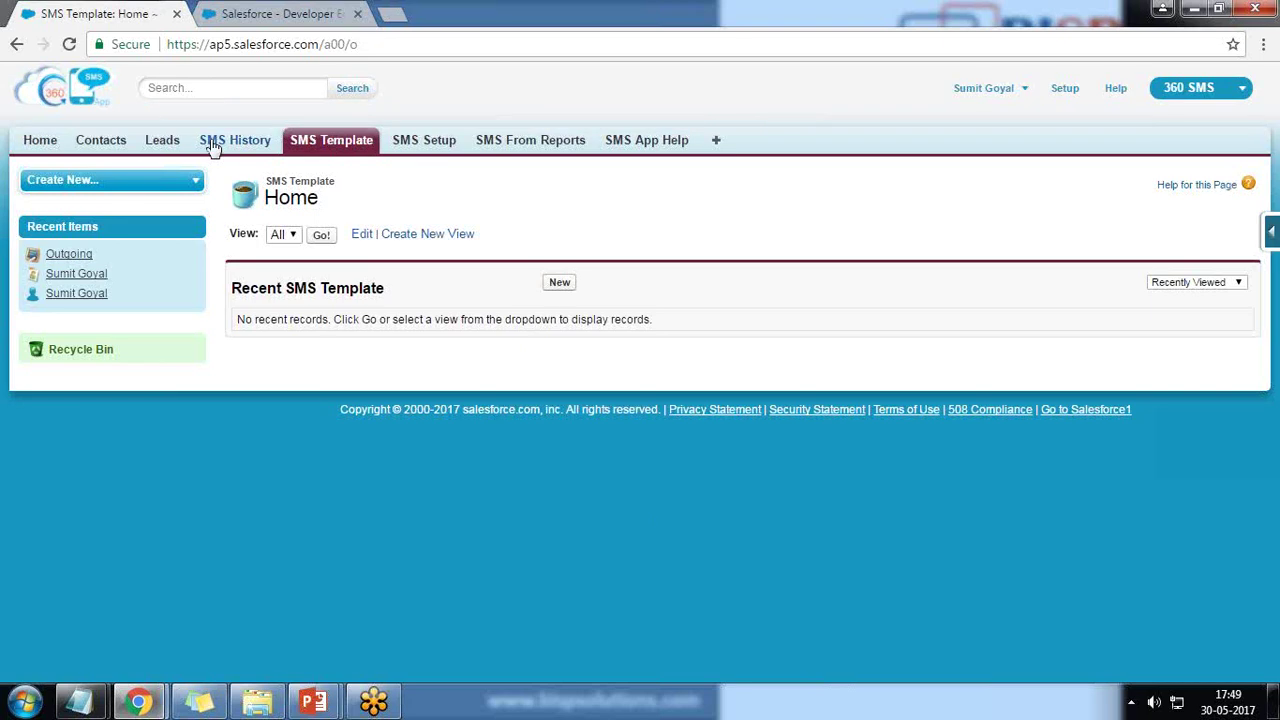
- From the recent contact's page, start a New Scheduled SMS and read its scheduling steps
left_click(88, 152)
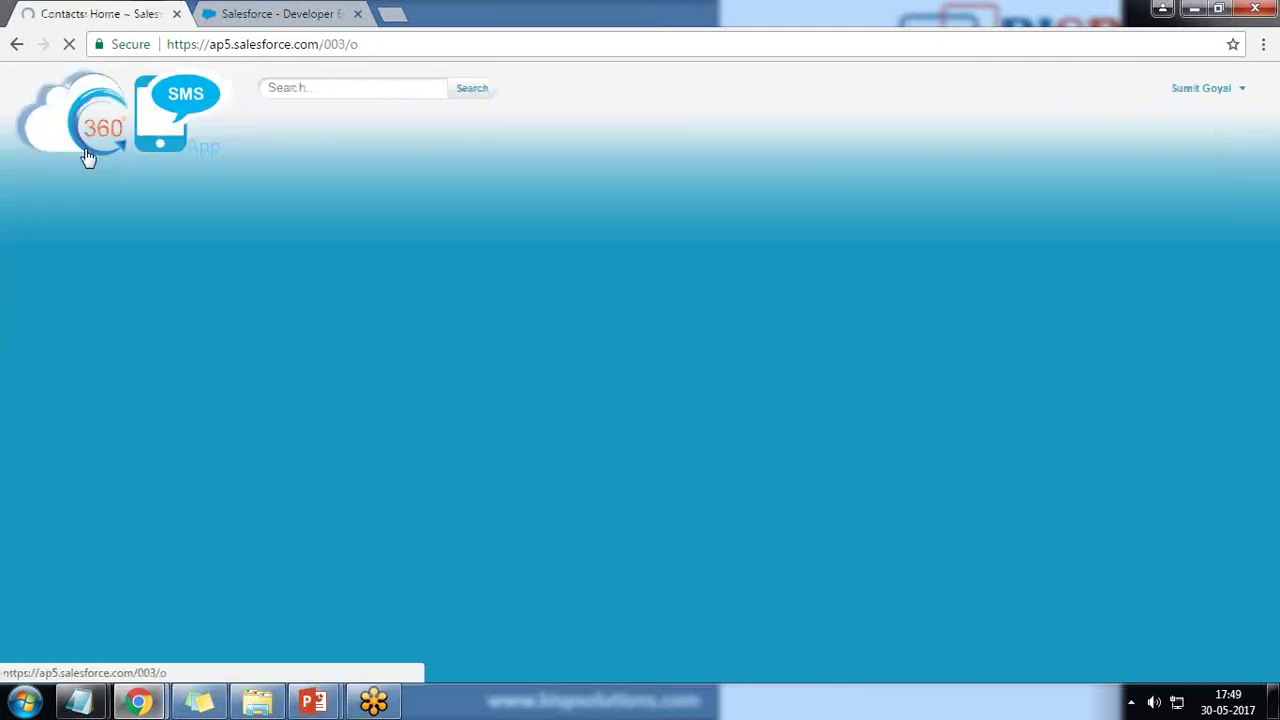
left_click(253, 341)
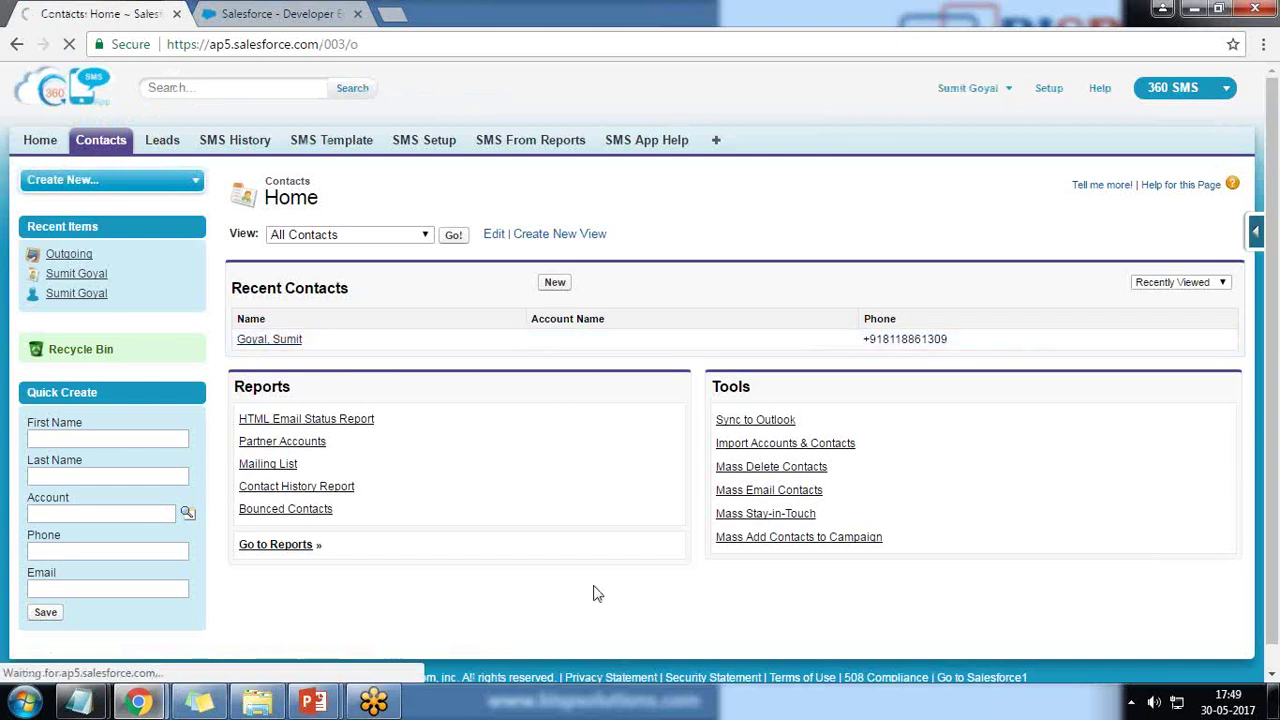
scroll(590, 562, "down", 1)
scroll(590, 562, "down", 4)
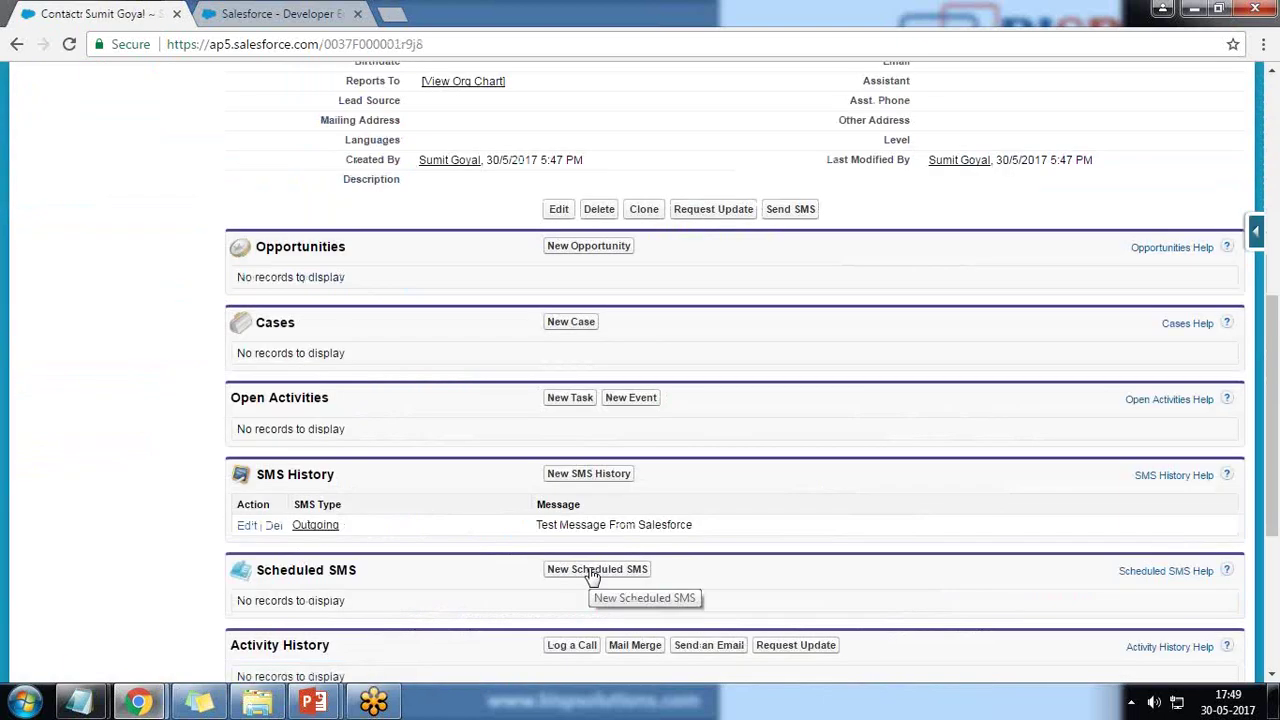
left_click(592, 570)
left_click_drag(66, 255, 262, 254)
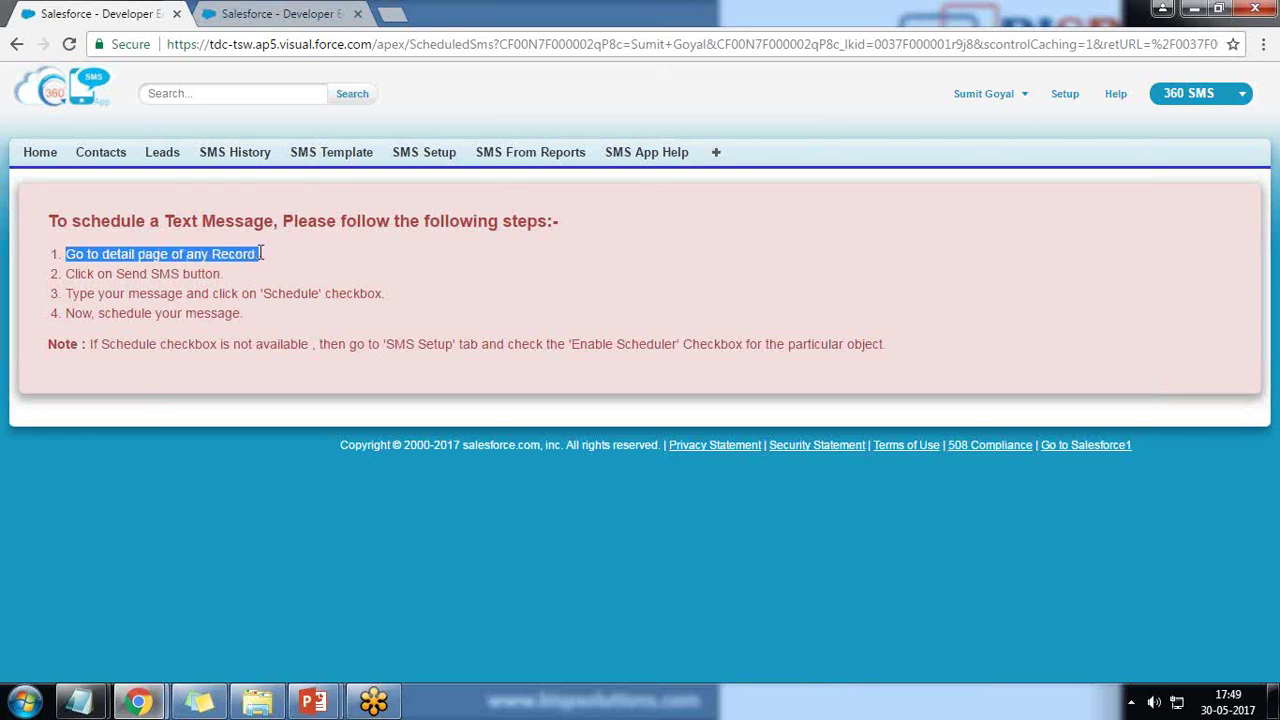
left_click_drag(79, 274, 222, 273)
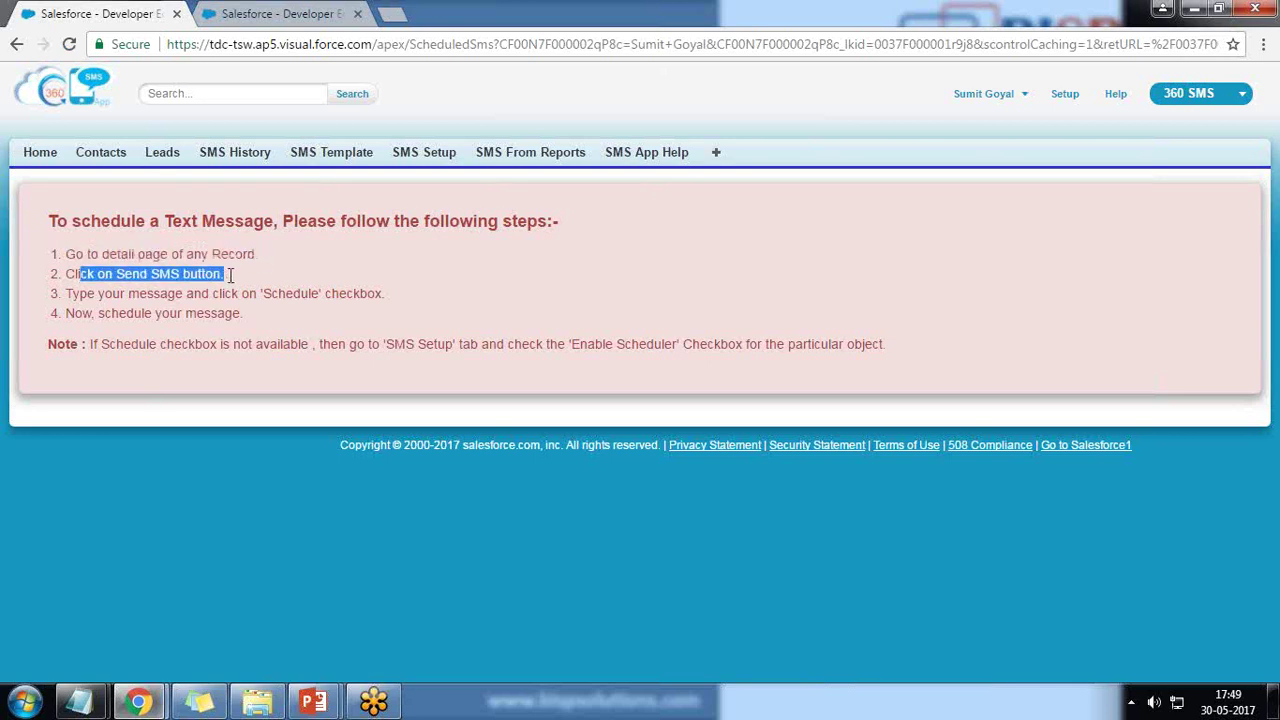
left_click_drag(96, 294, 371, 294)
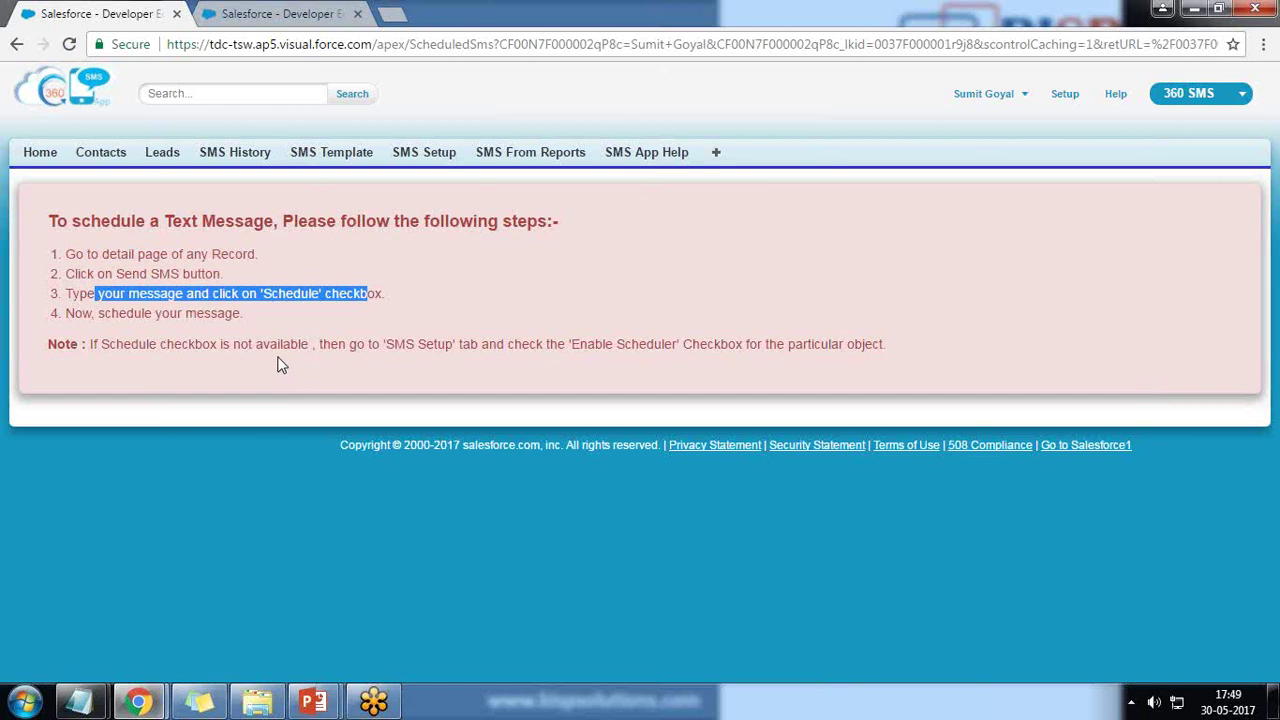
- In the second tab, reload 360 SMS Setup and show the Object Setup links for Contact and Lead
left_click(245, 10)
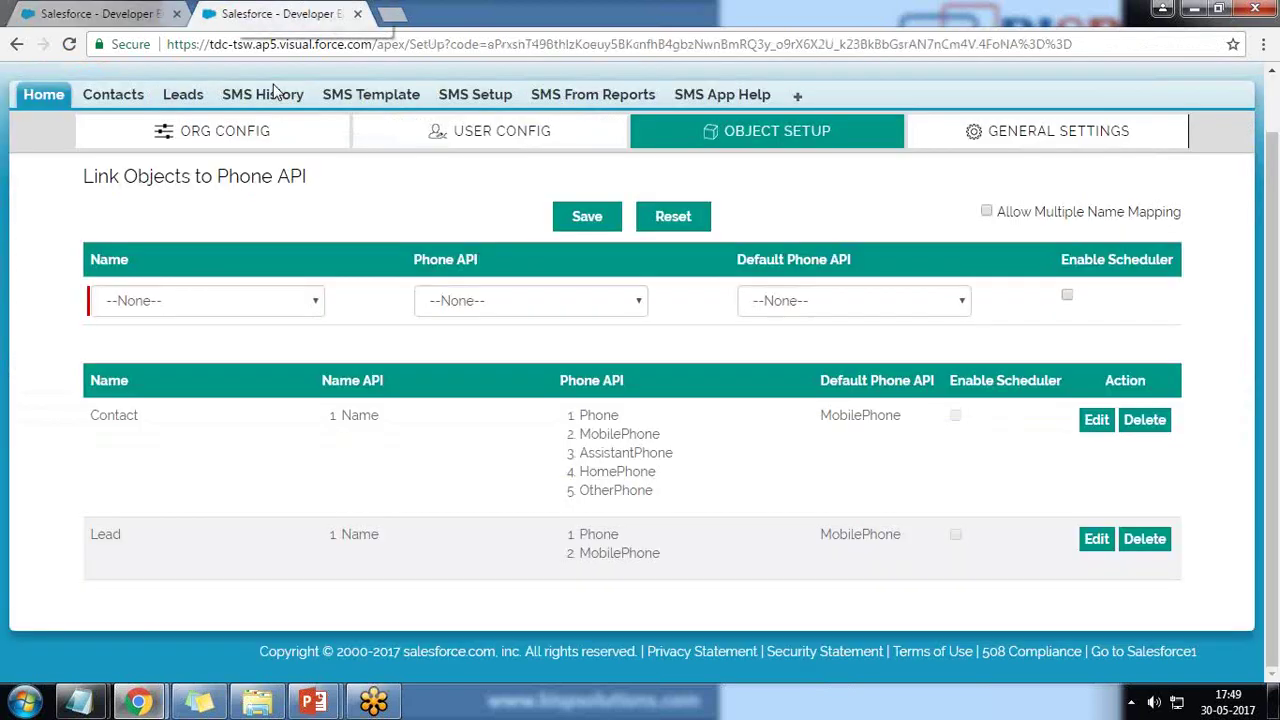
scroll(686, 300, "up", 2)
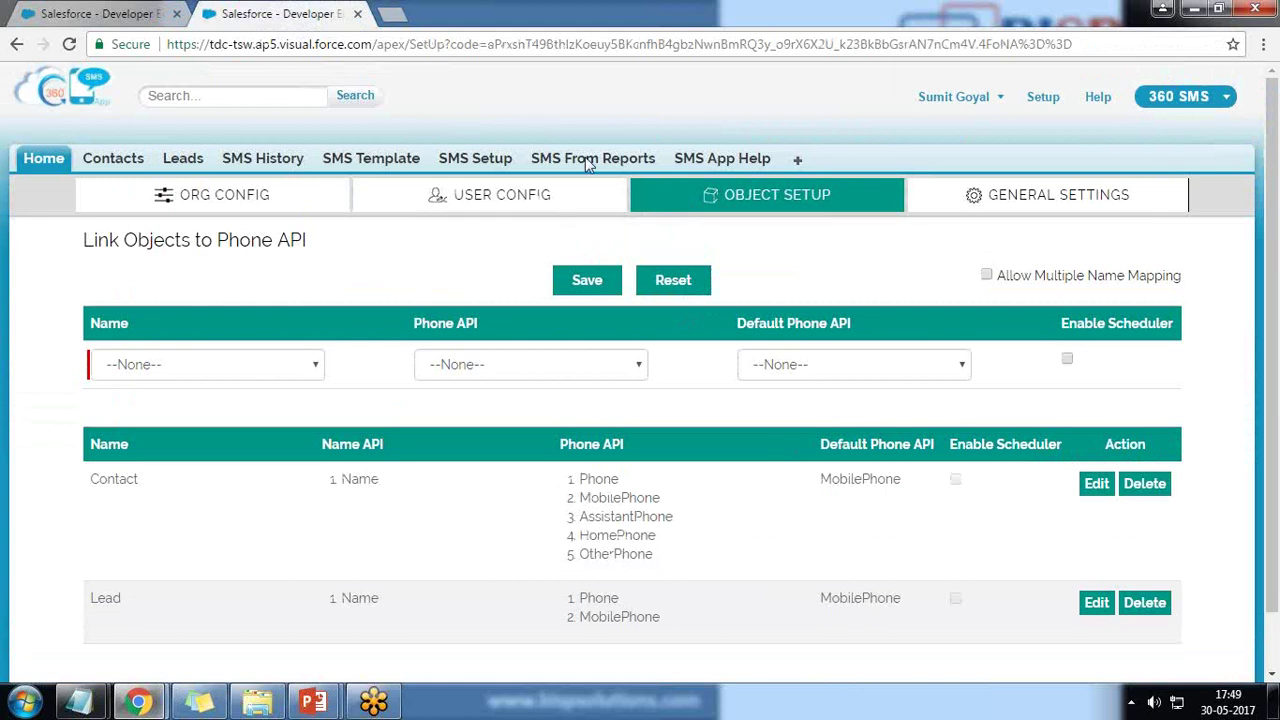
left_click(401, 172)
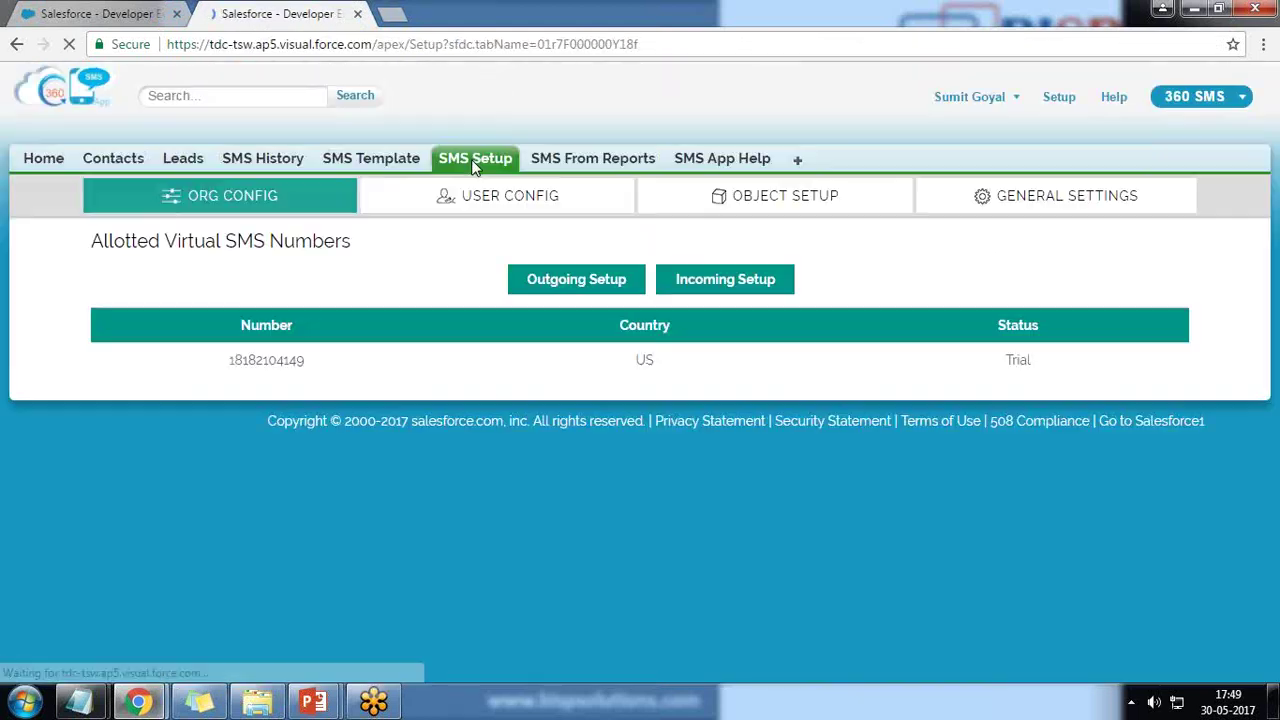
left_click(793, 197)
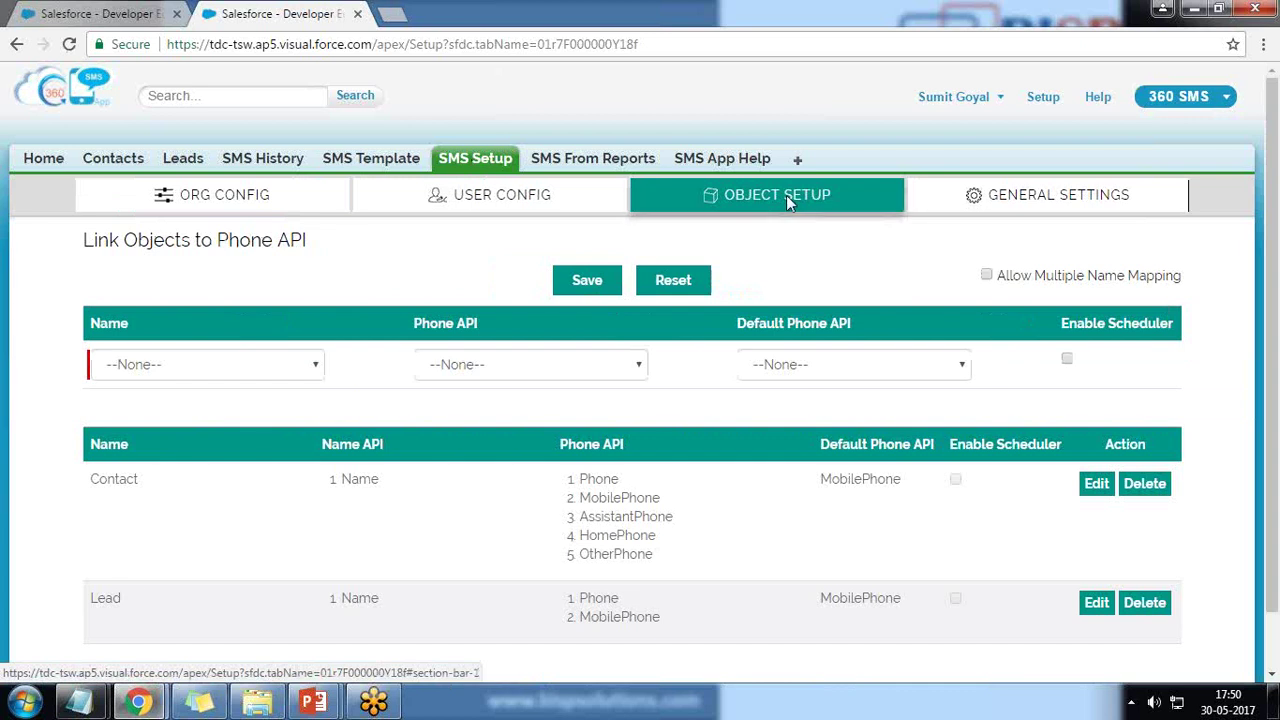
- Enable Scheduler on the Contact row in Object Setup and save the update successfully
scroll(155, 433, "down", 1)
double_click(136, 414)
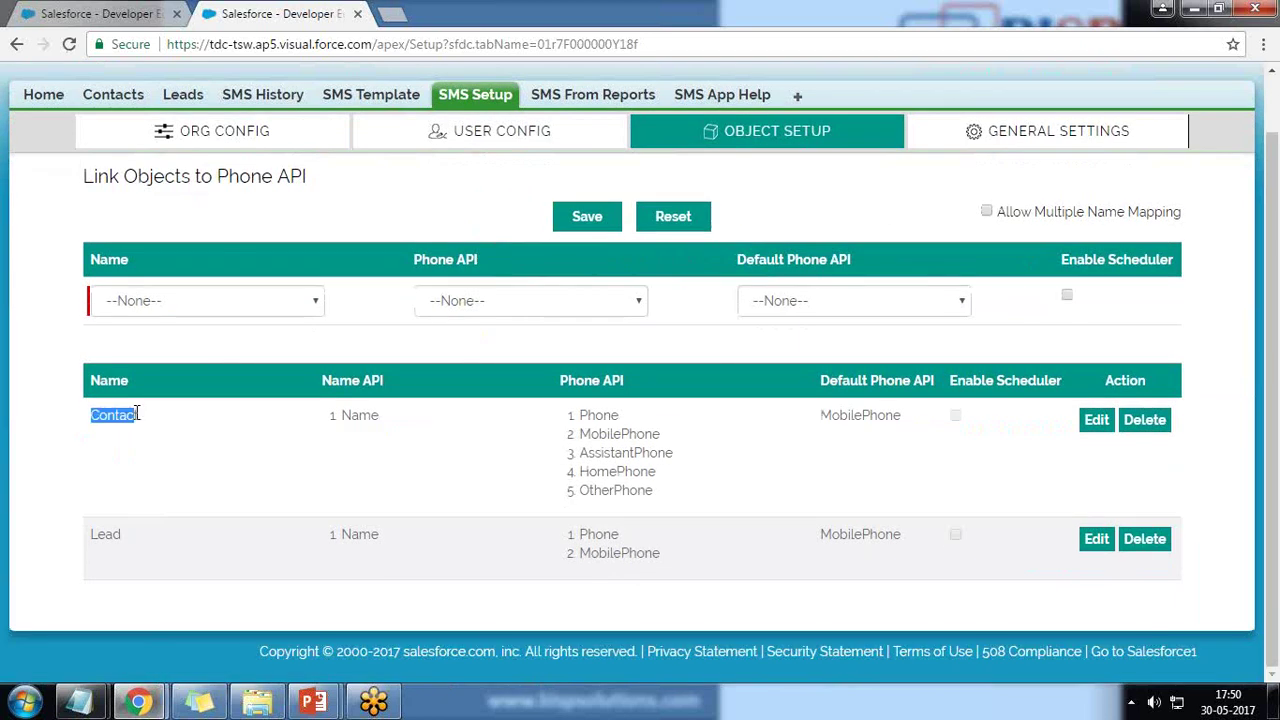
left_click_drag(952, 381, 1031, 391)
left_click(1098, 427)
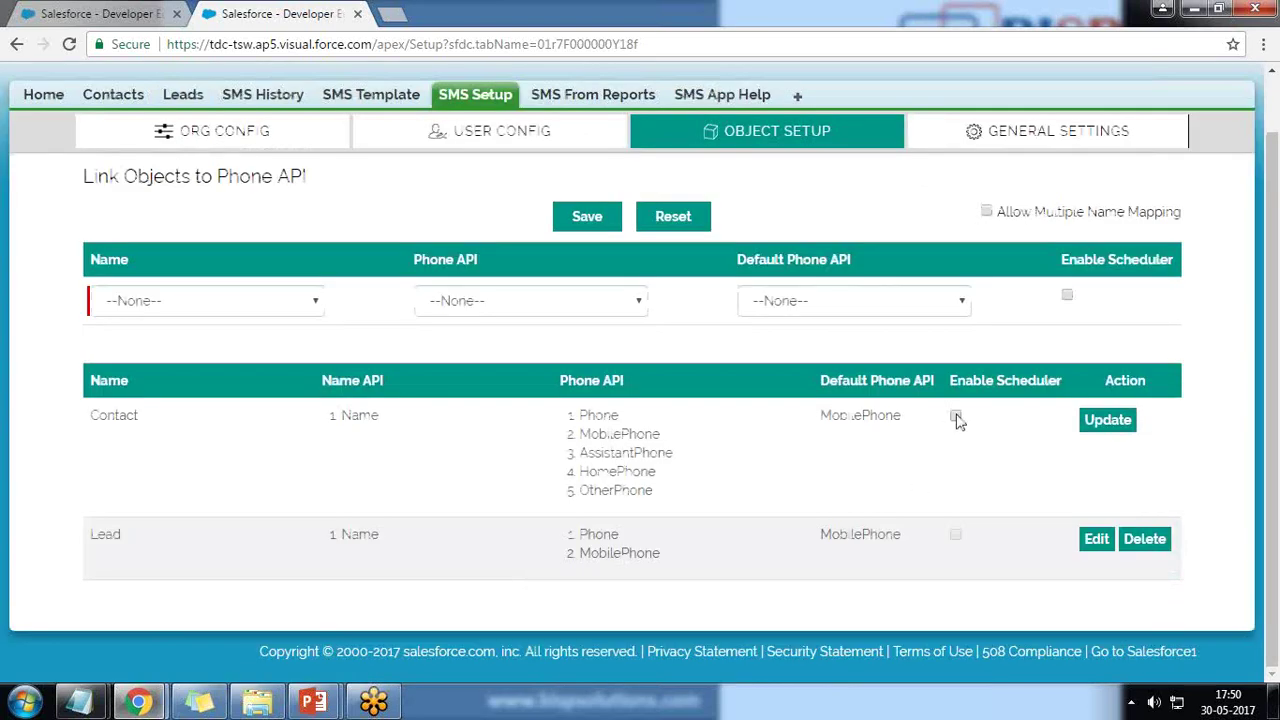
left_click(956, 418)
left_click(1098, 424)
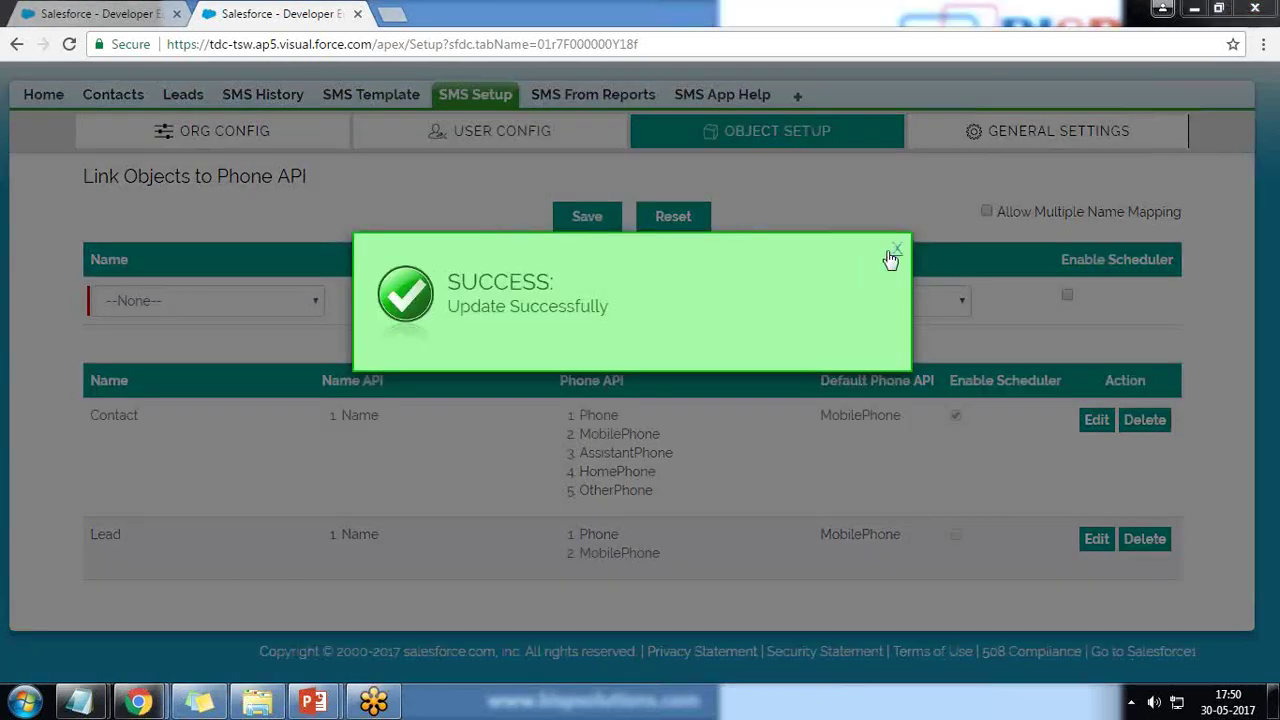
left_click(897, 250)
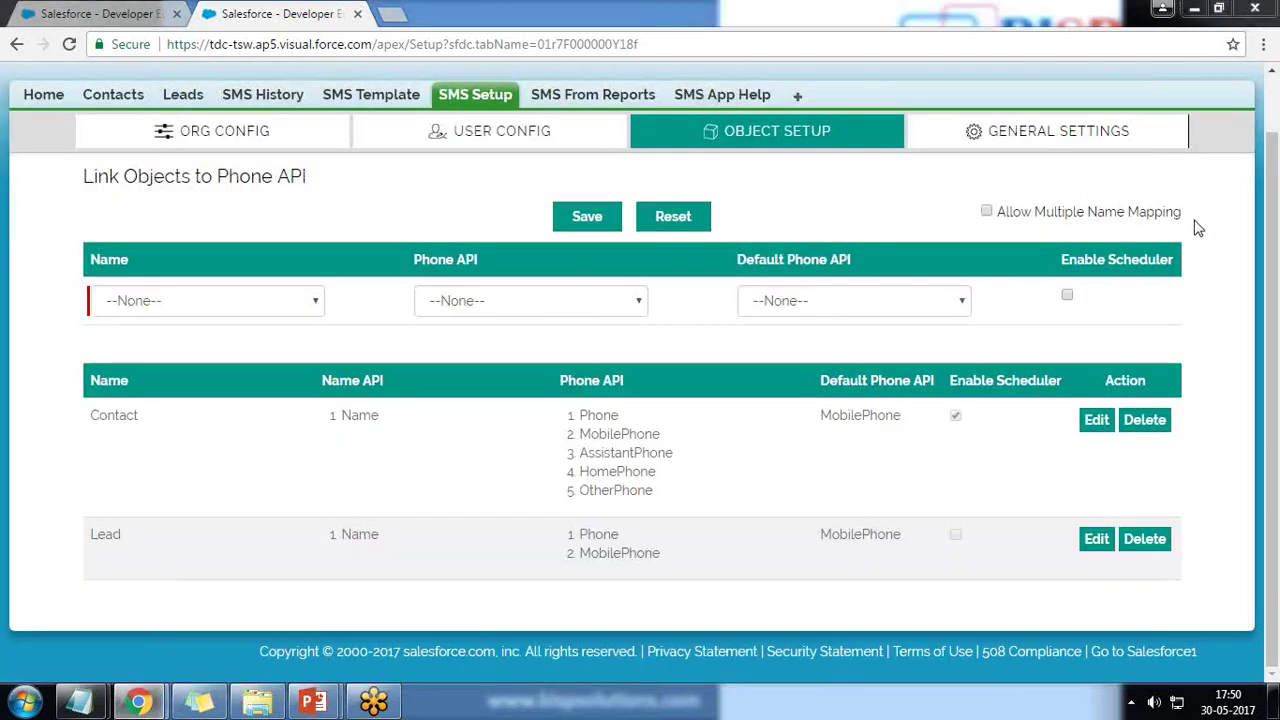
- Tick Enable Scheduler on the Lead row, clear the active-row error, and save the Lead mapping
left_click(1097, 539)
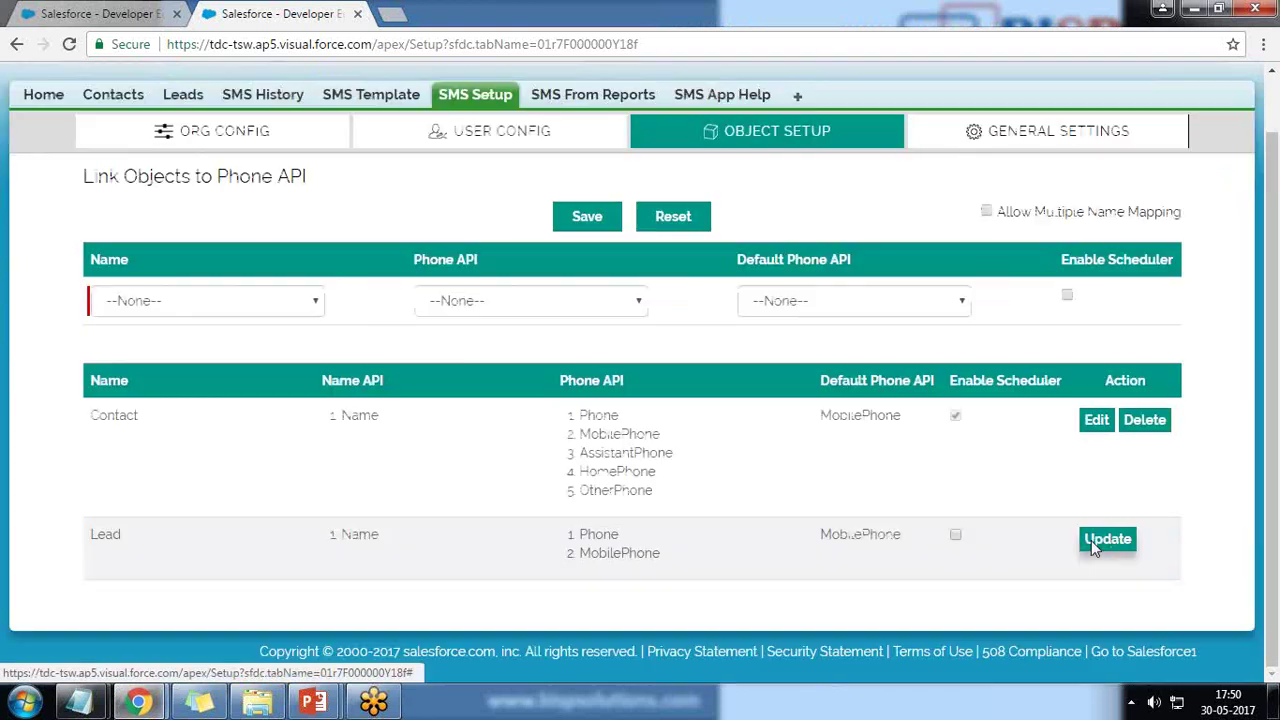
left_click(956, 535)
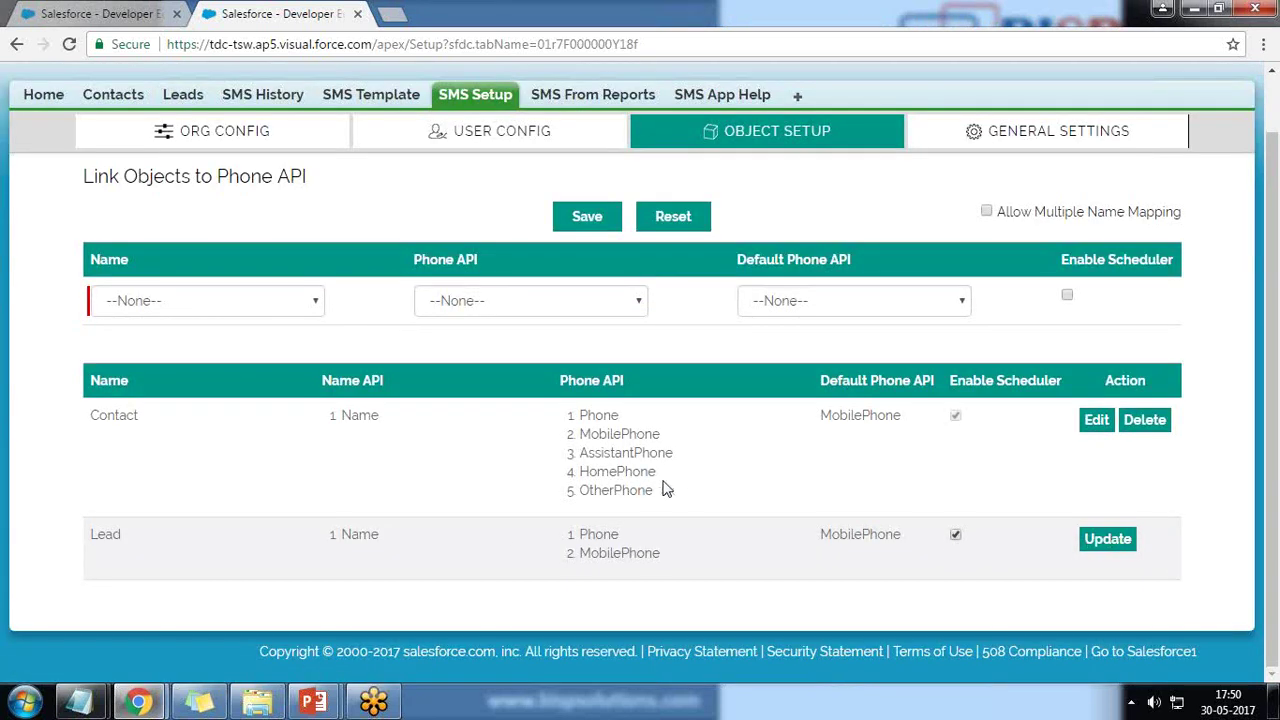
left_click(1085, 424)
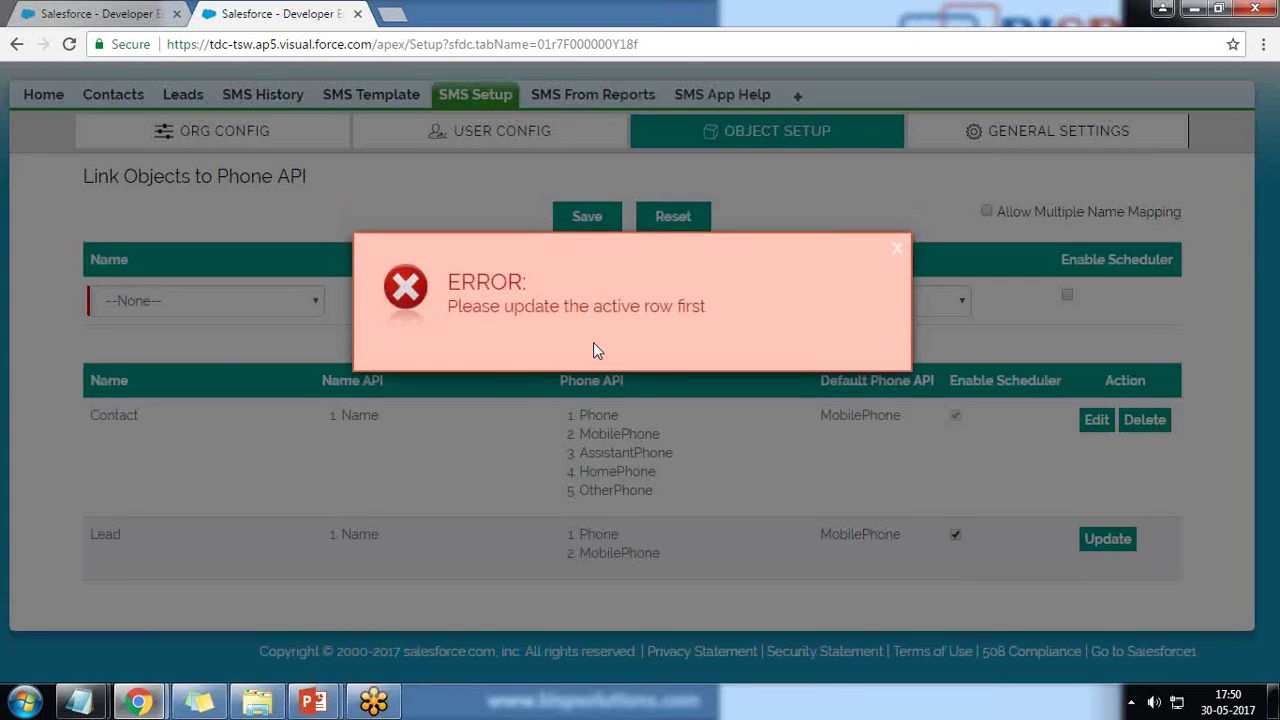
left_click(897, 249)
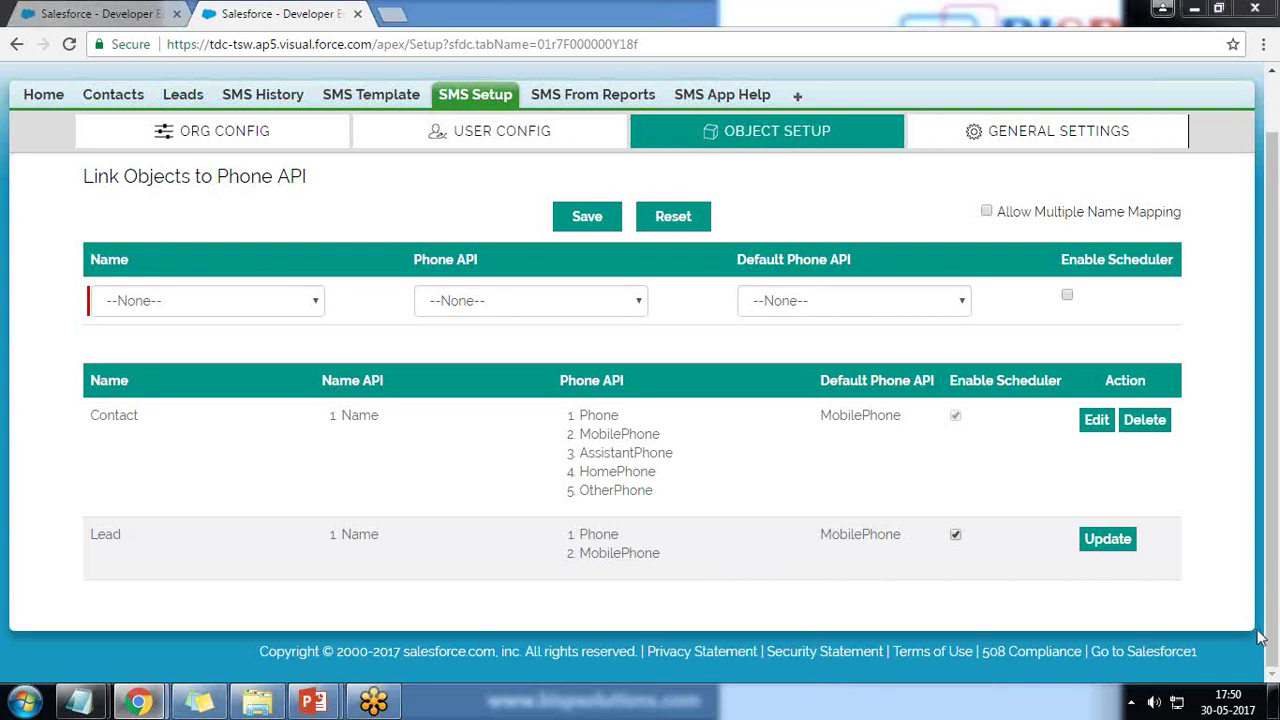
left_click(1090, 537)
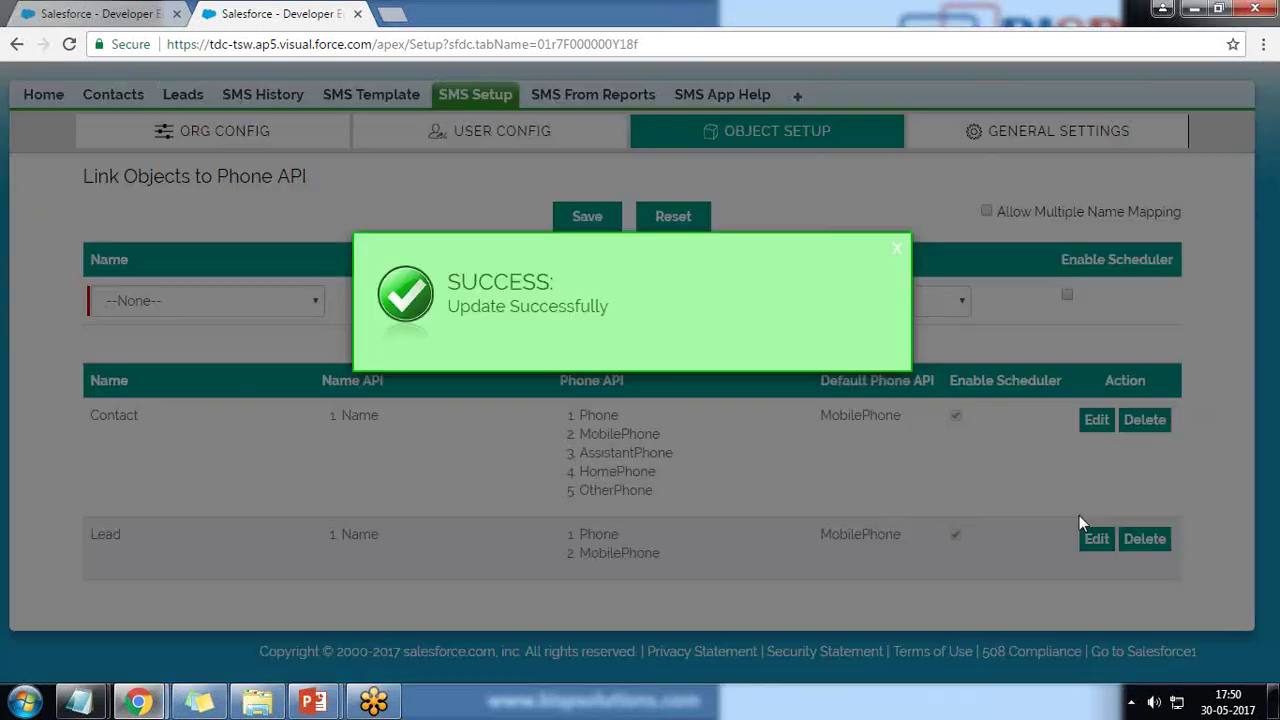
left_click(886, 252)
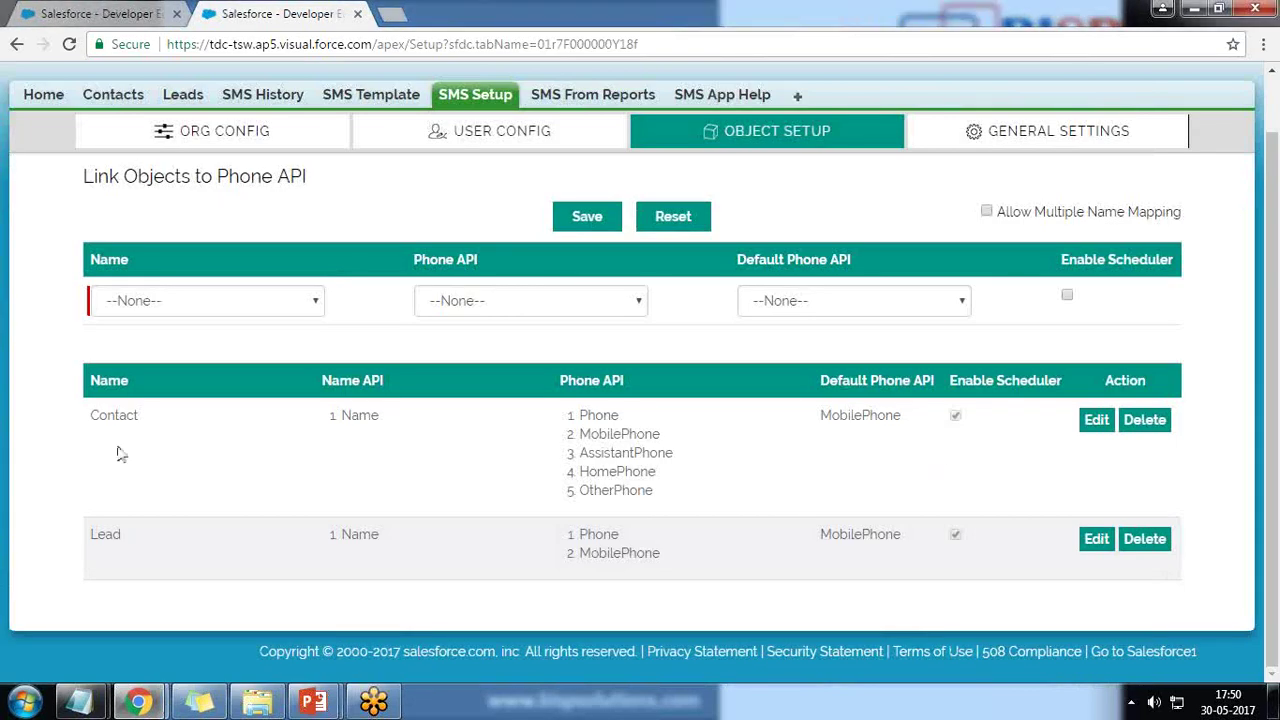
- On the contact's record, view the New Scheduled SMS instructions page, then go back to the contact
left_click(90, 13)
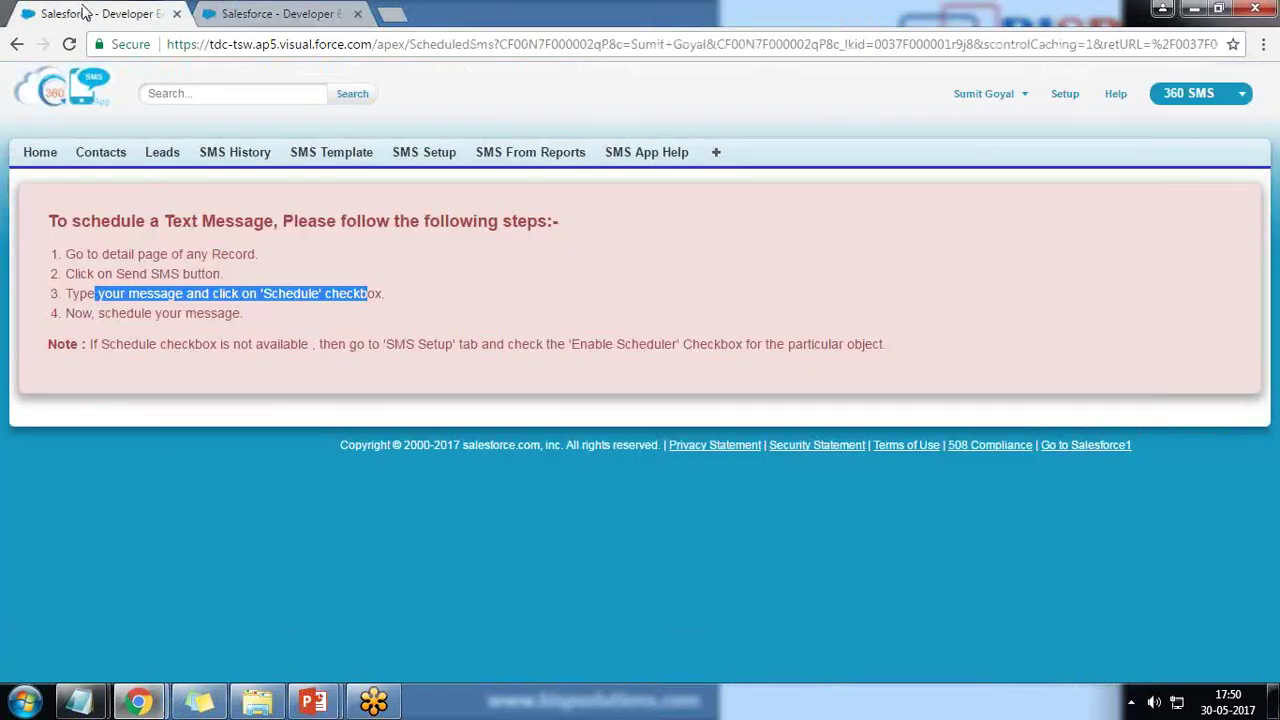
left_click(17, 45)
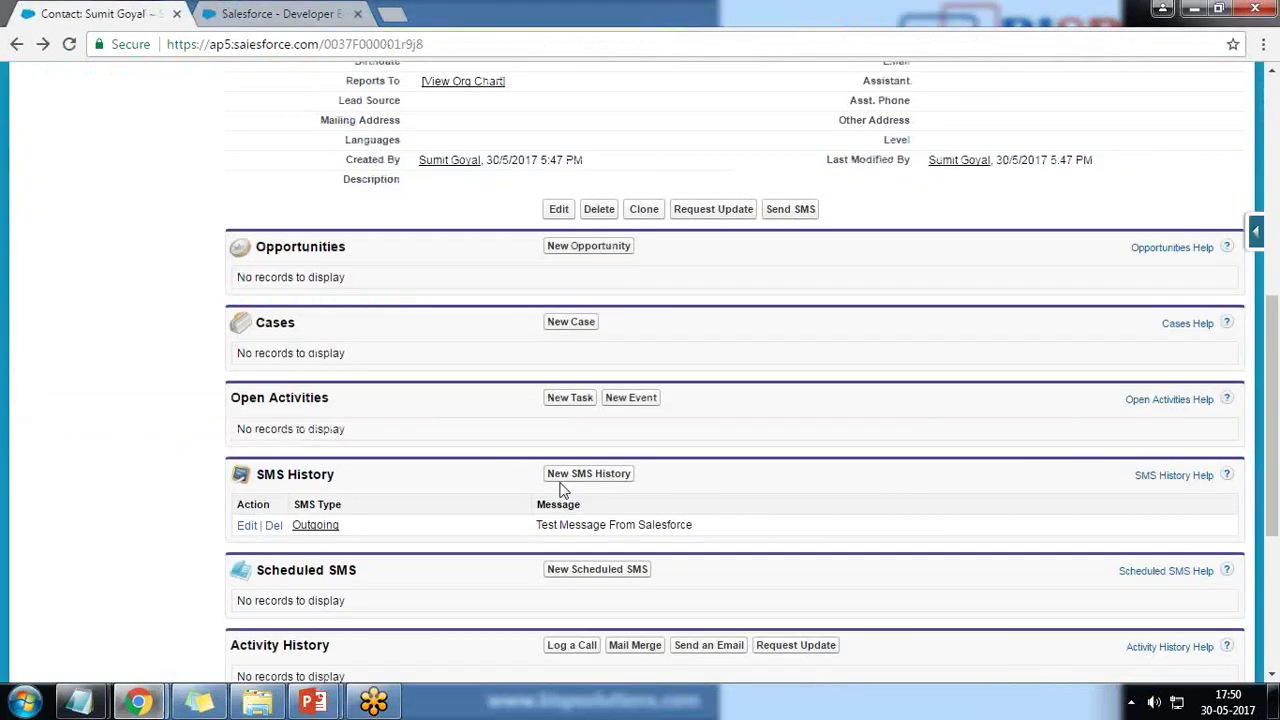
scroll(766, 540, "down", 1)
scroll(766, 517, "down", 2)
left_click(594, 385)
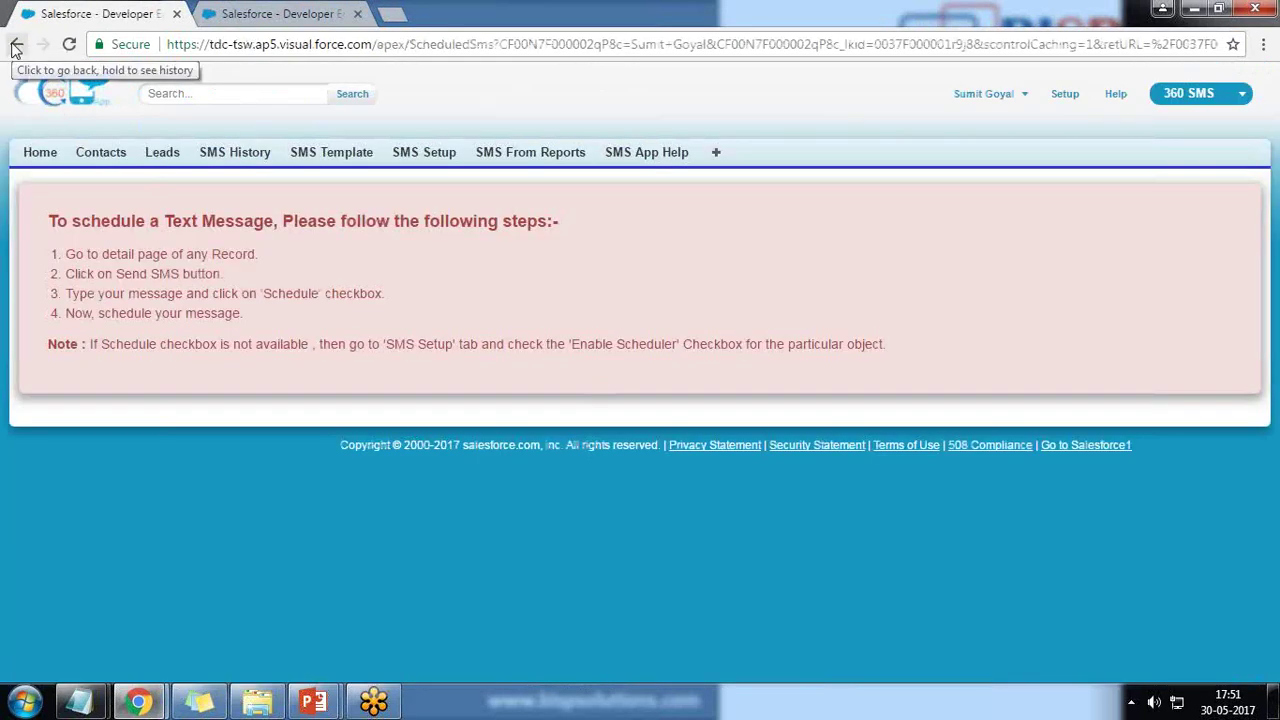
left_click(15, 47)
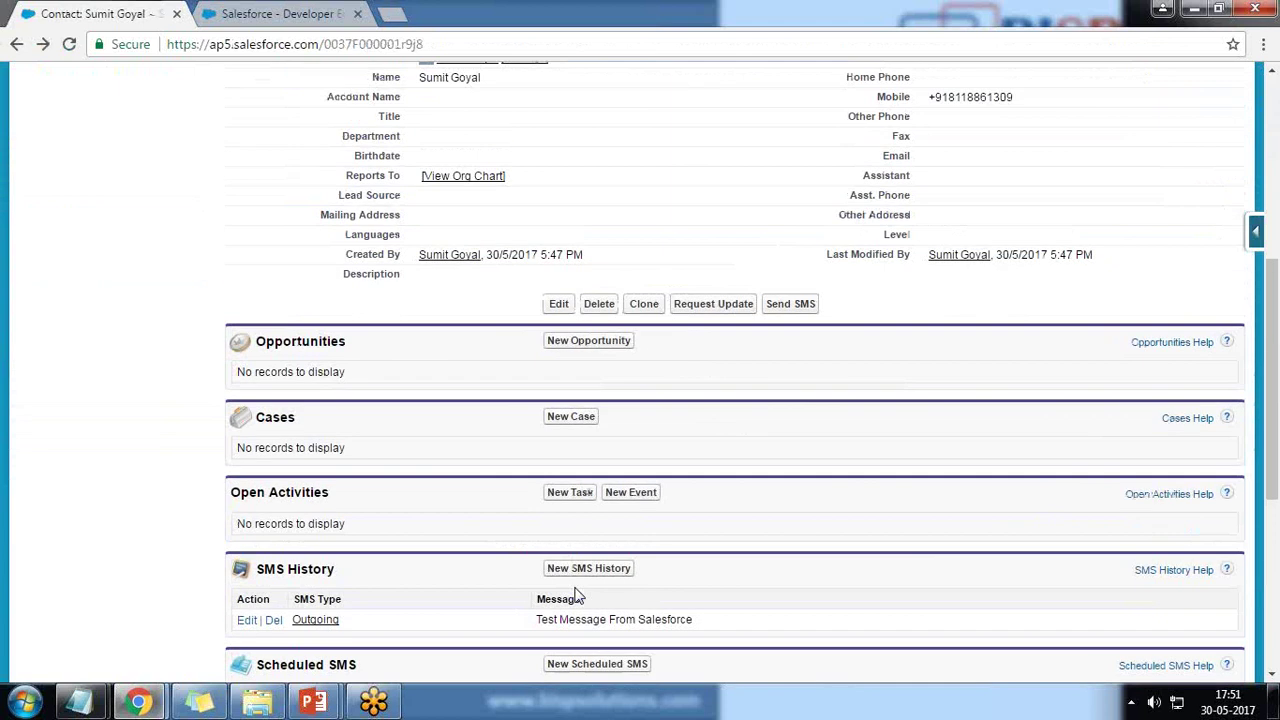
scroll(537, 543, "down", 1)
mouse_move(776, 273)
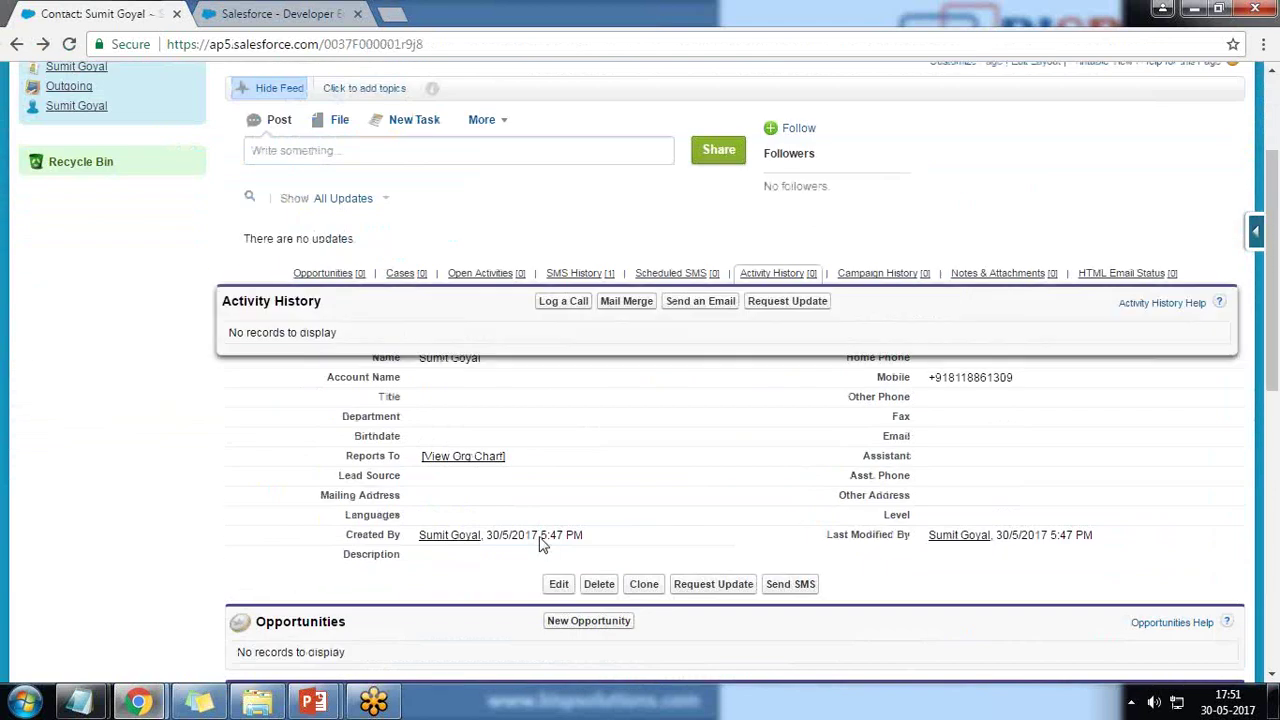
left_click(788, 311)
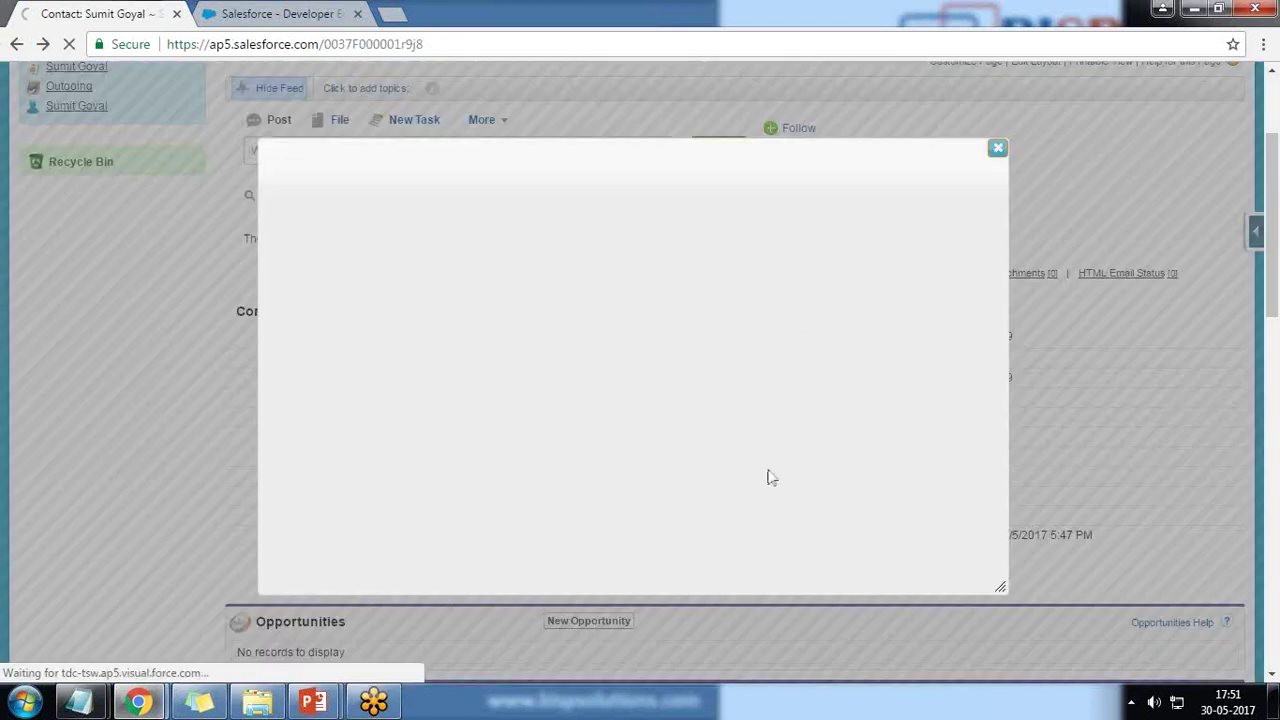
scroll(767, 470, "down", 2)
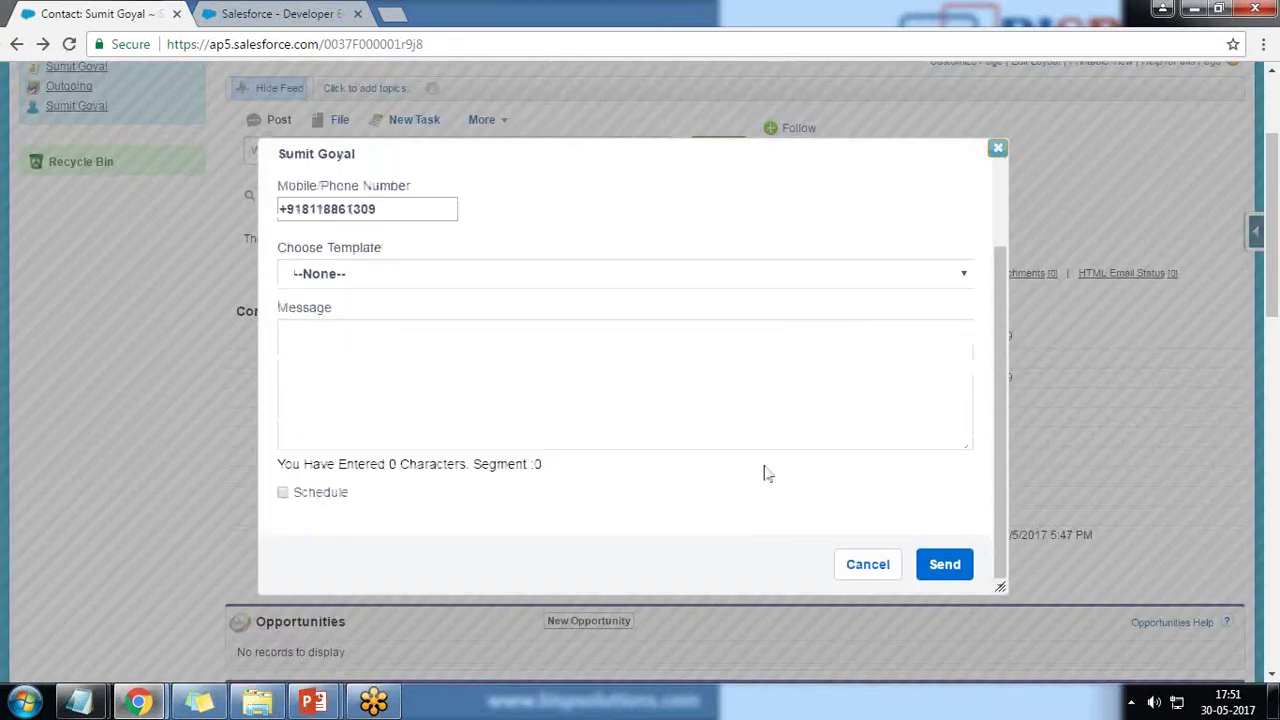
scroll(767, 473, "up", 5)
scroll(446, 425, "down", 5)
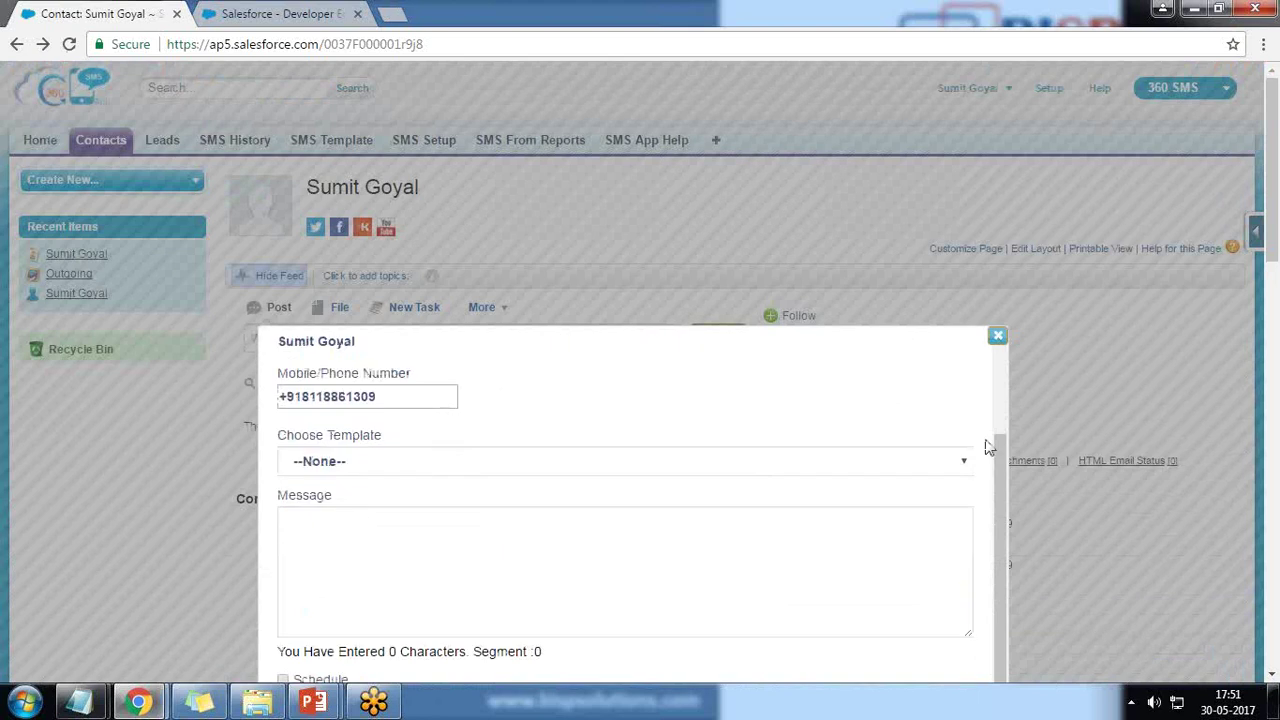
left_click(361, 253)
type("Test Message")
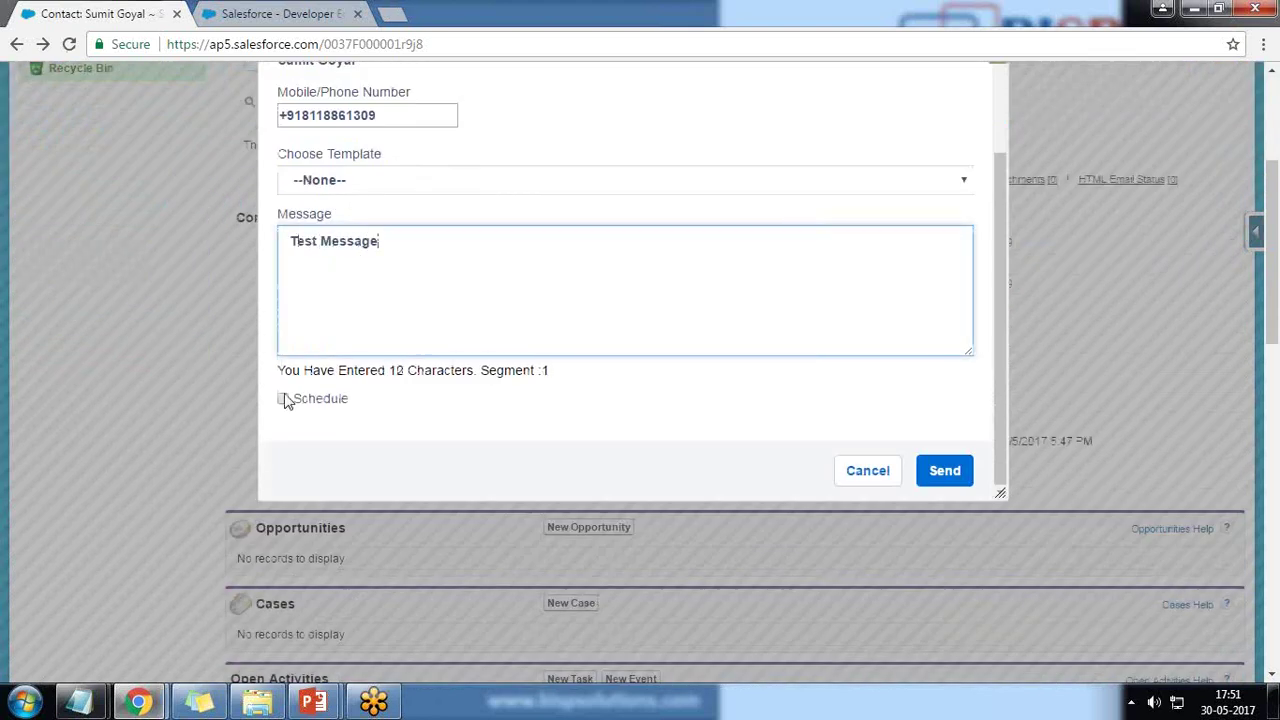
left_click(283, 398)
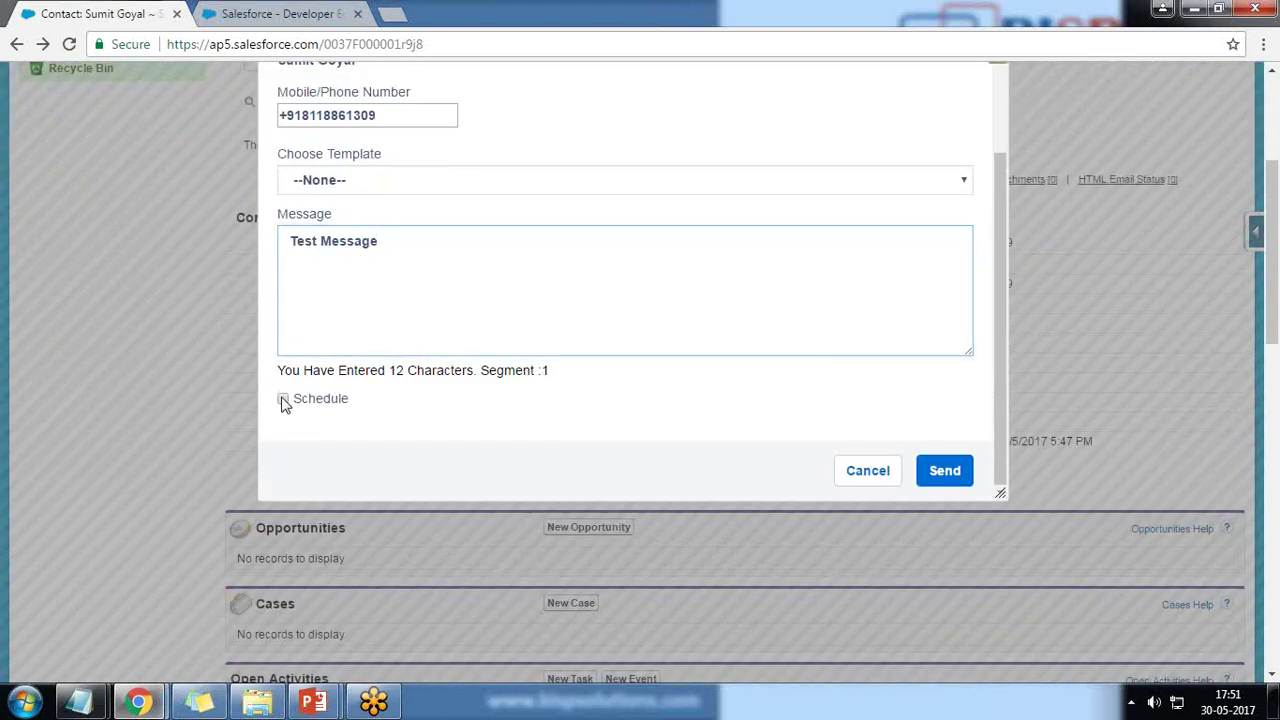
scroll(591, 340, "down", 2)
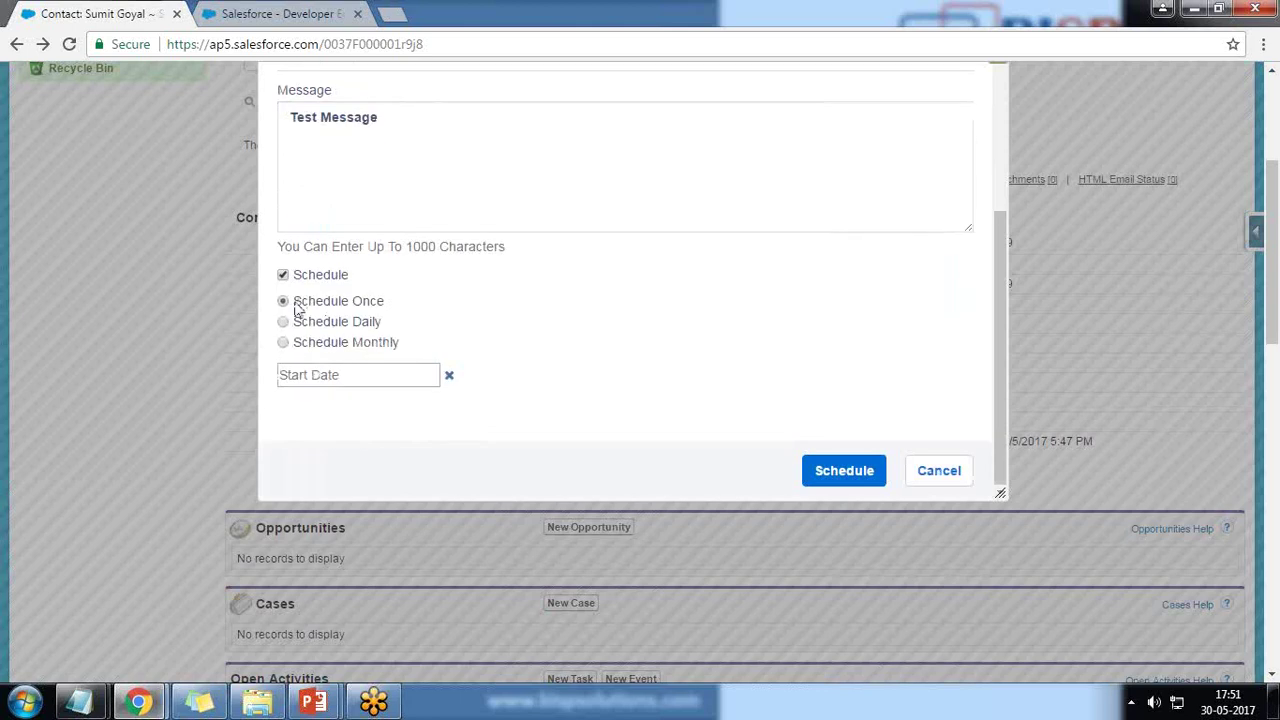
left_click(363, 383)
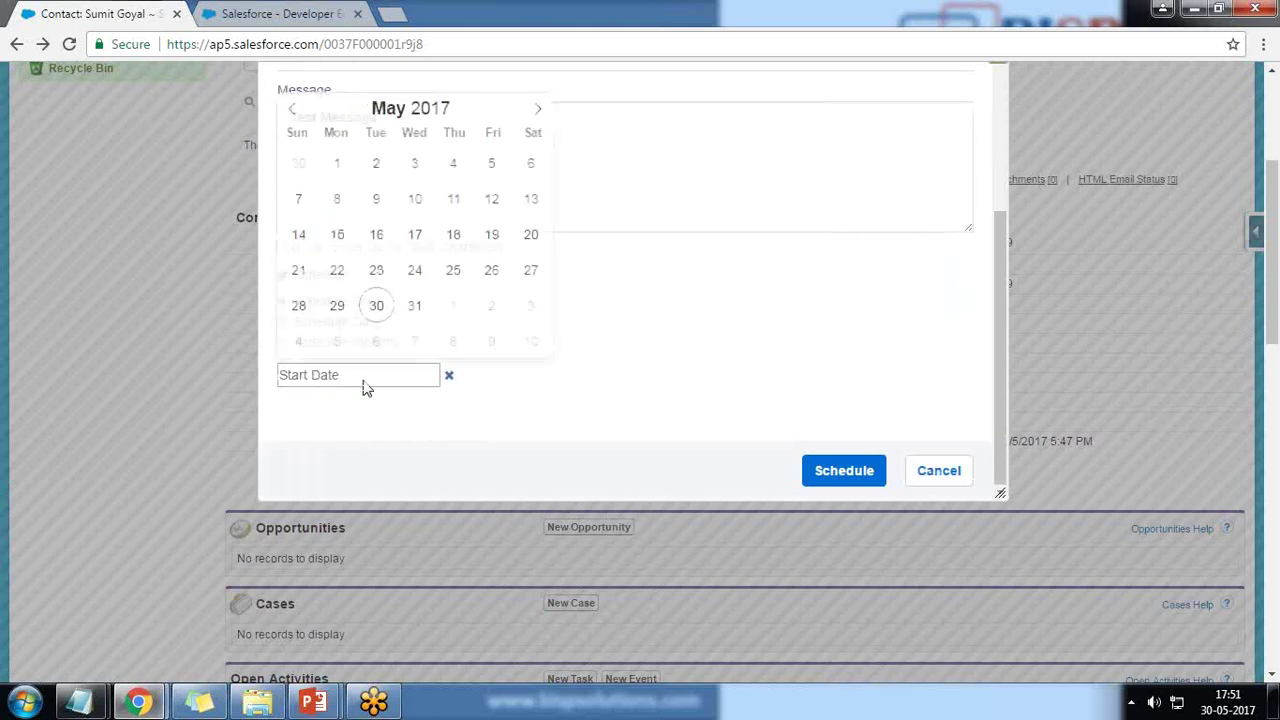
left_click(449, 376)
scroll(463, 380, "down", 1)
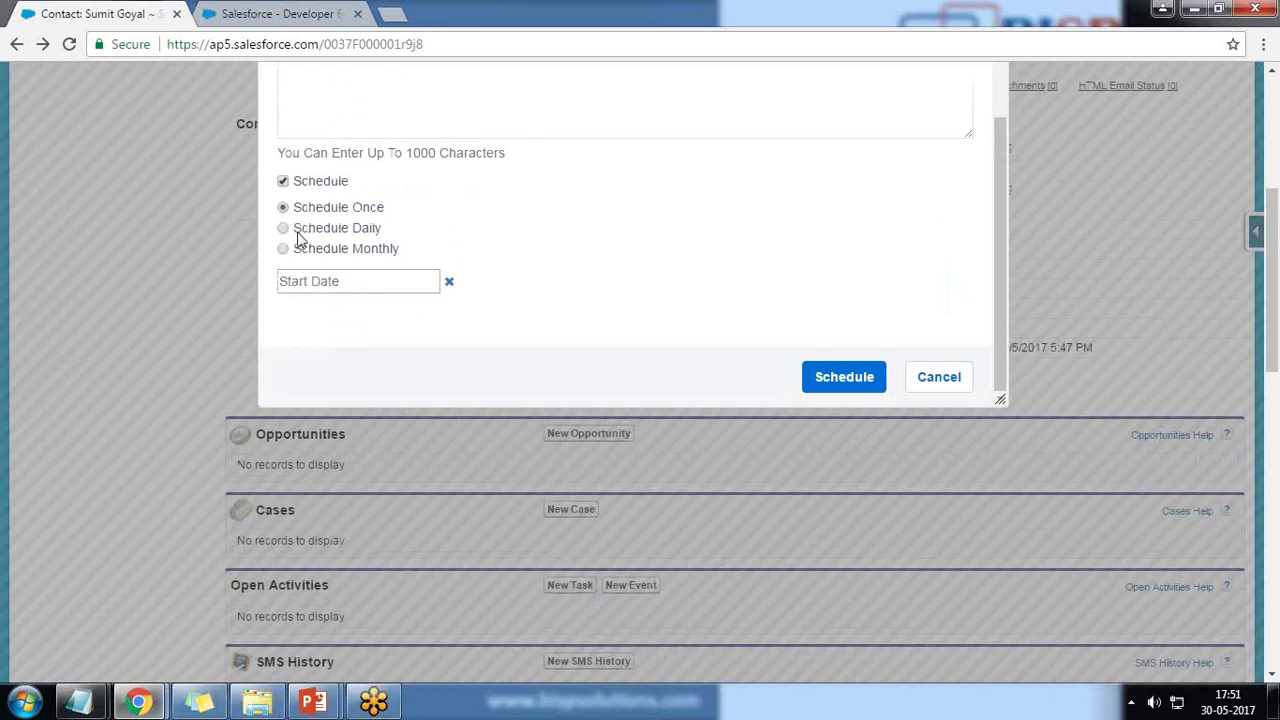
left_click(284, 229)
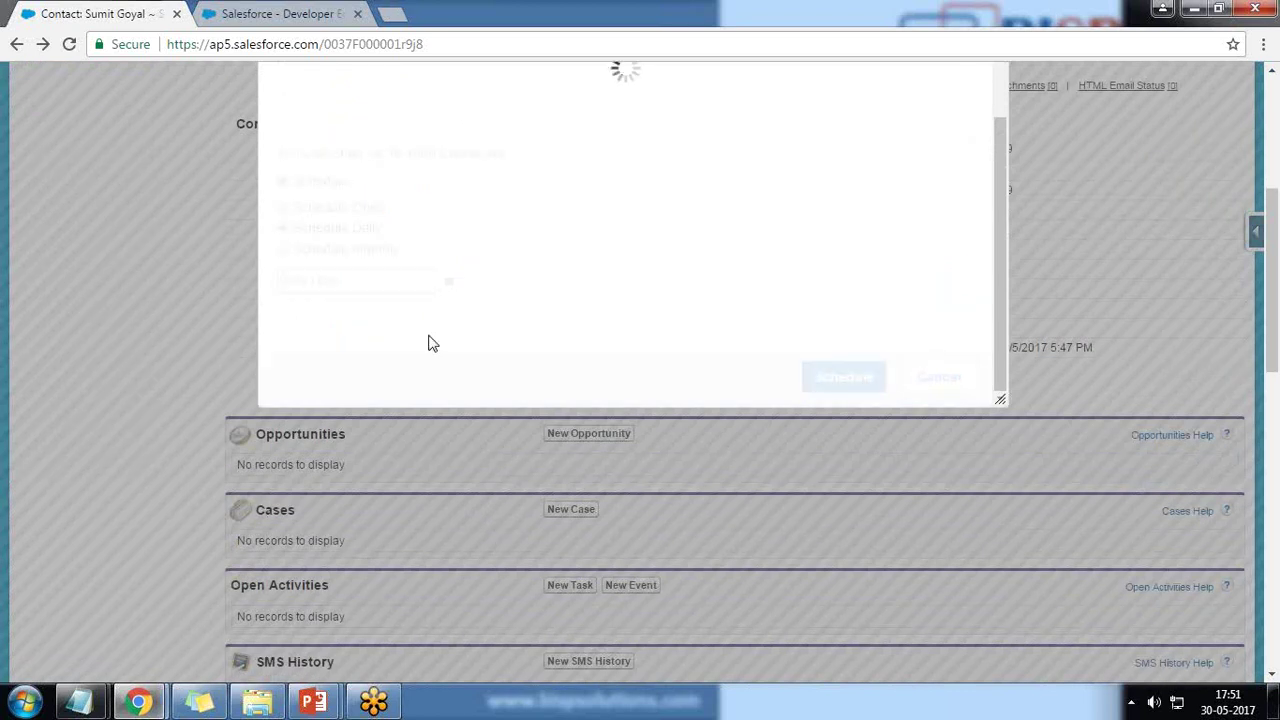
left_click(400, 287)
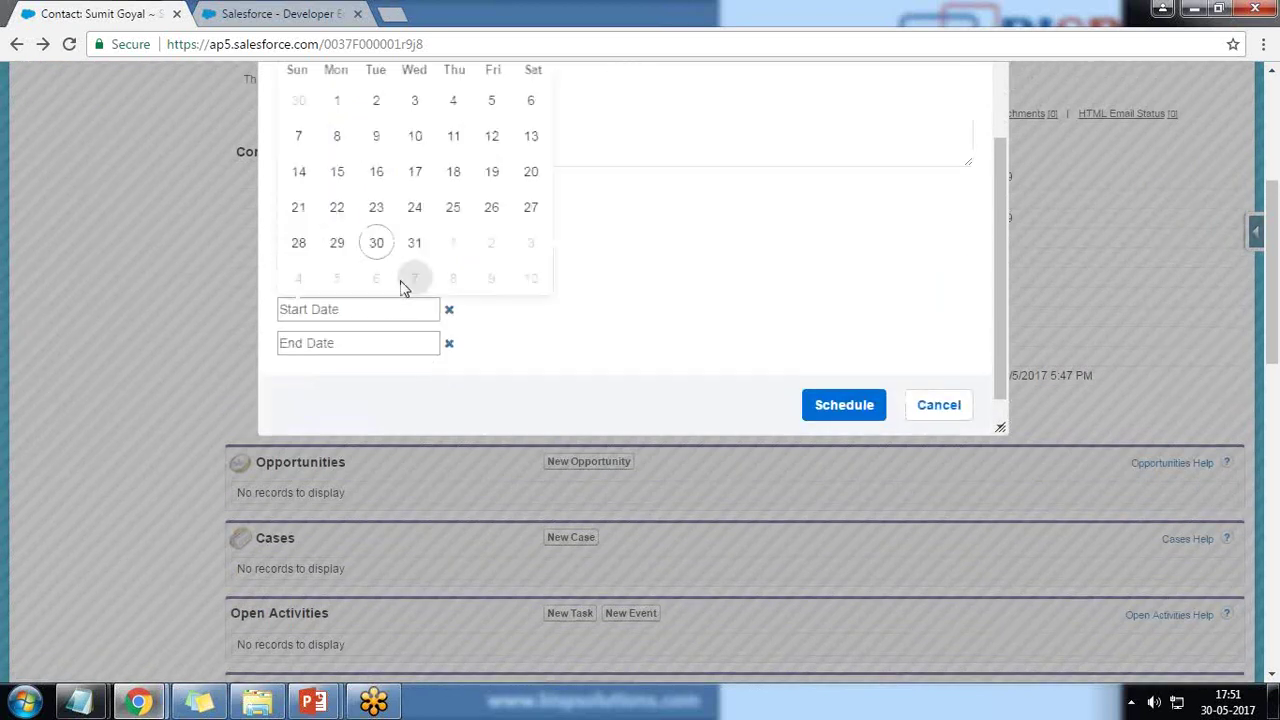
left_click(376, 243)
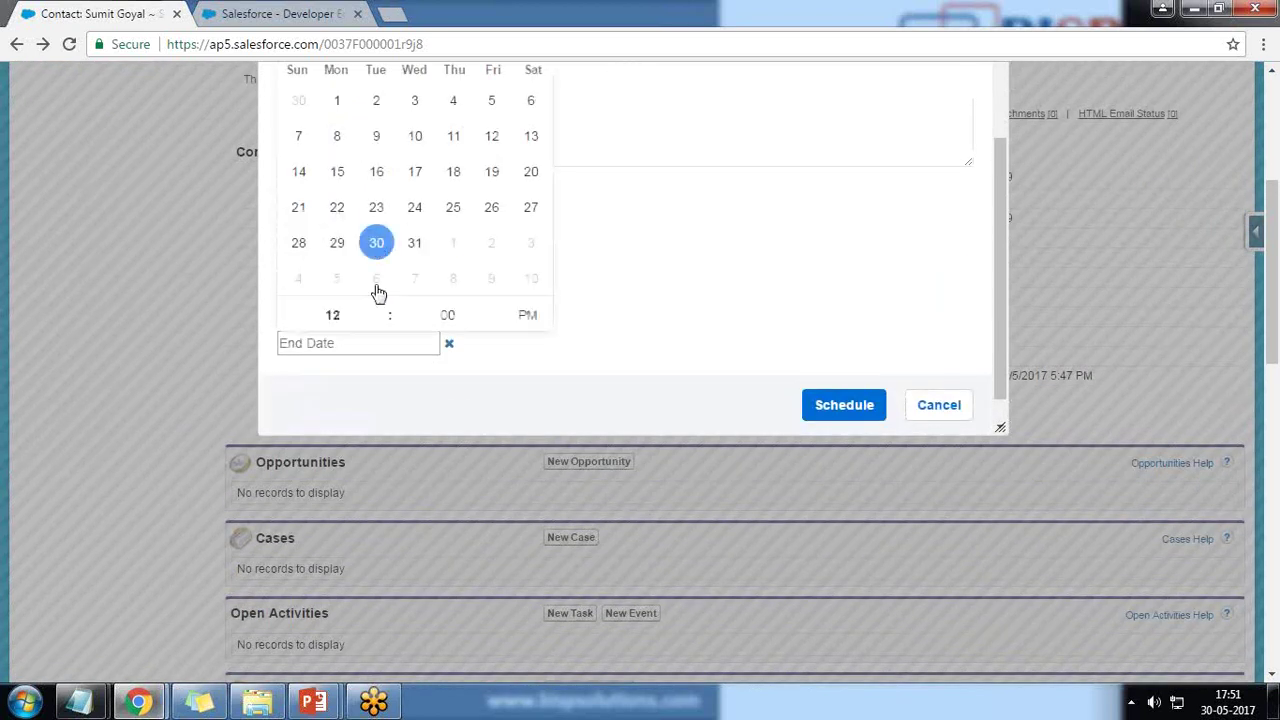
left_click(403, 345)
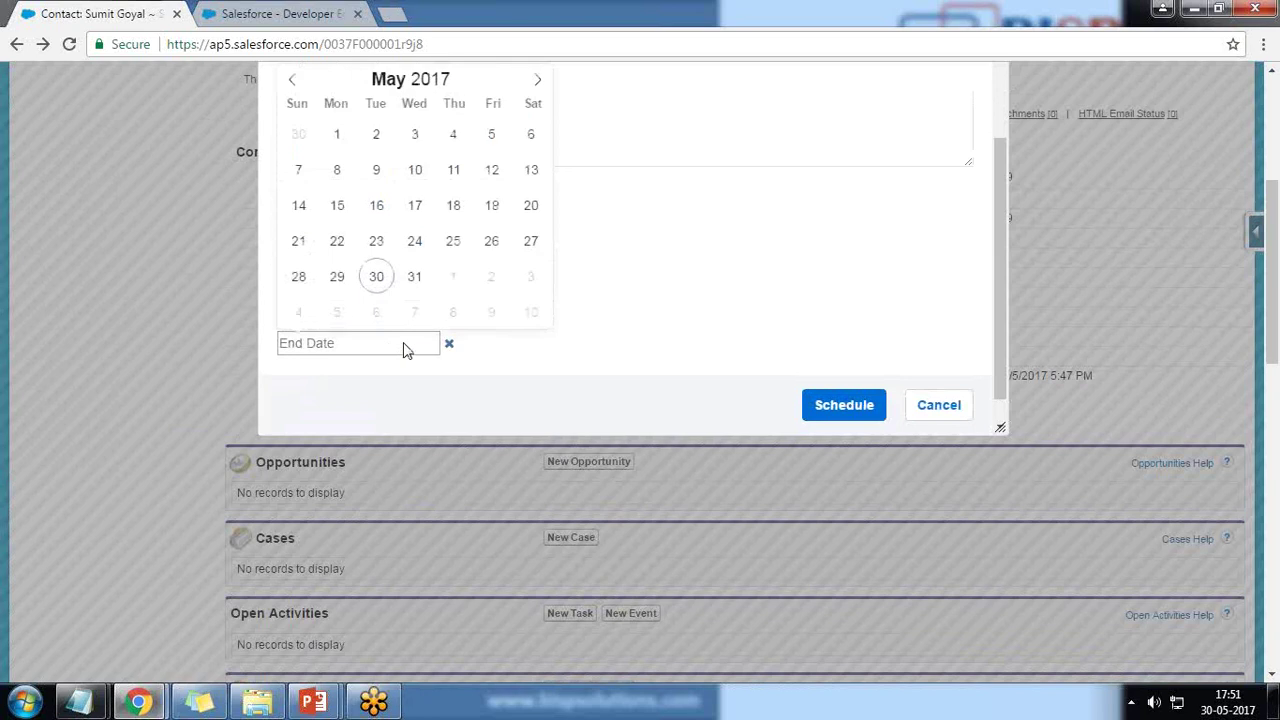
scroll(494, 309, "up", 2)
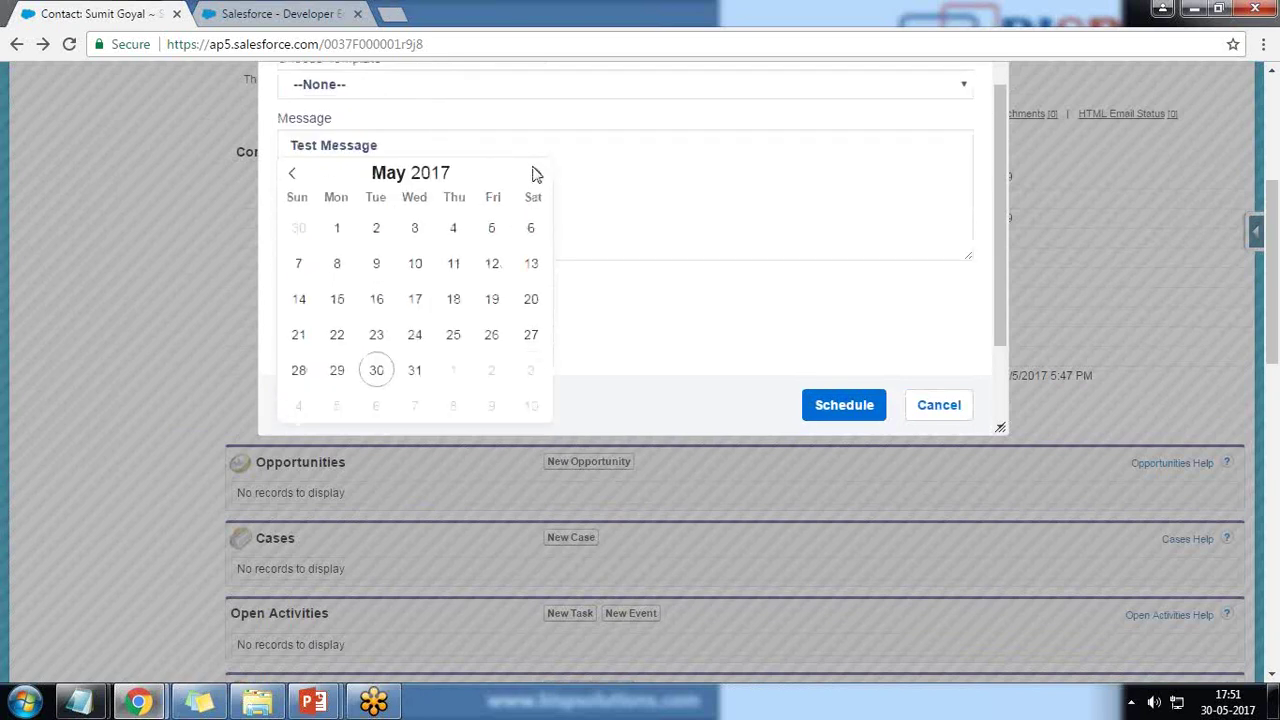
left_click(537, 174)
left_click(451, 228)
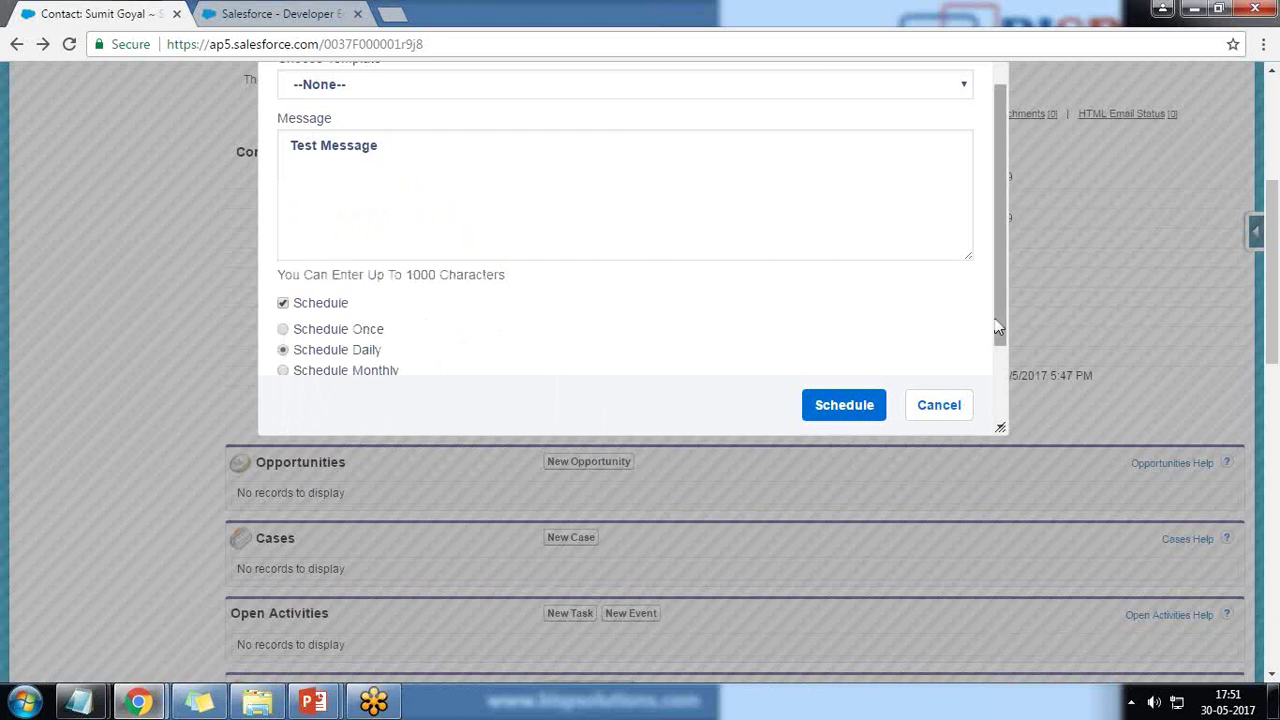
left_click_drag(998, 326, 1000, 364)
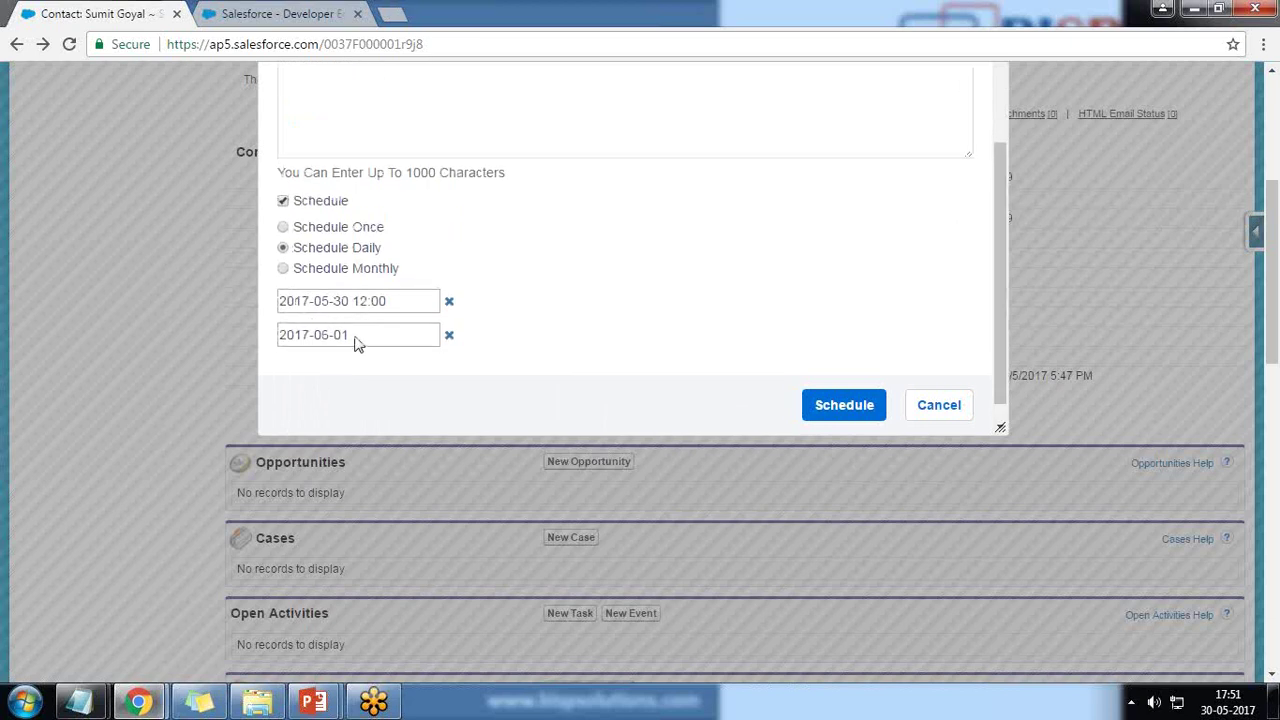
scroll(357, 343, "up", 3)
scroll(543, 346, "down", 3)
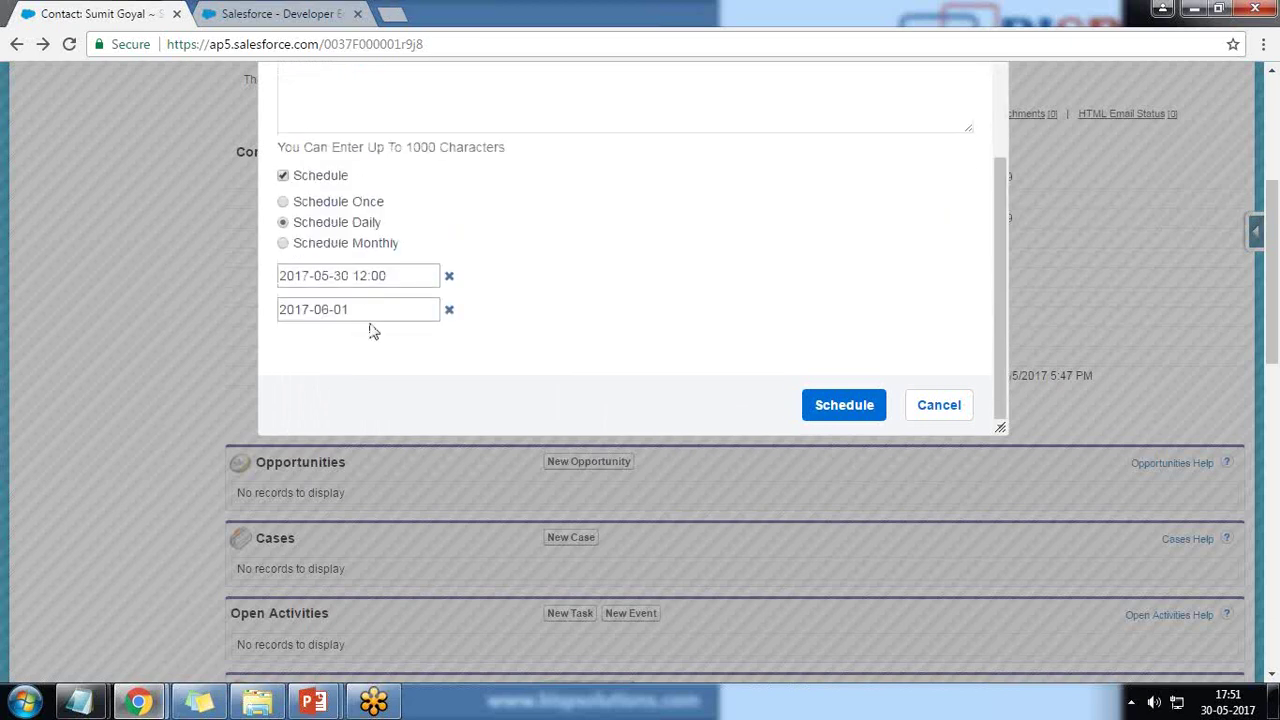
left_click(938, 412)
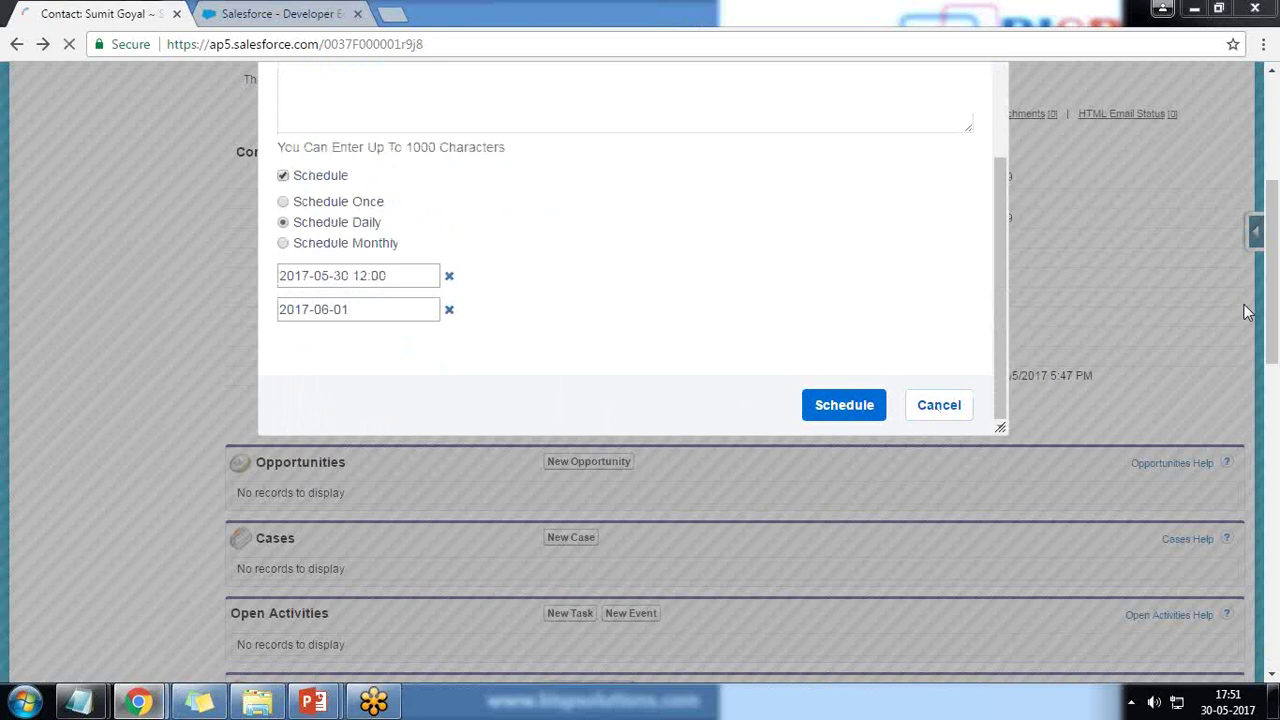
scroll(1059, 523, "down", 15)
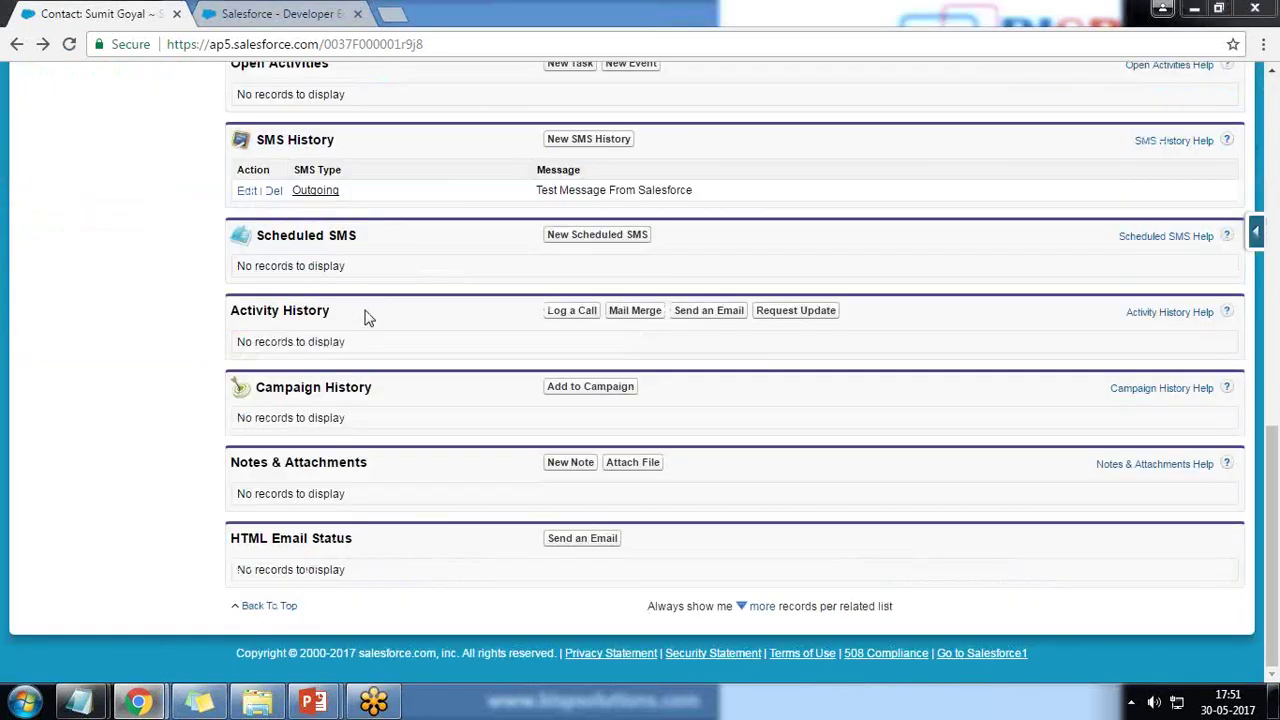